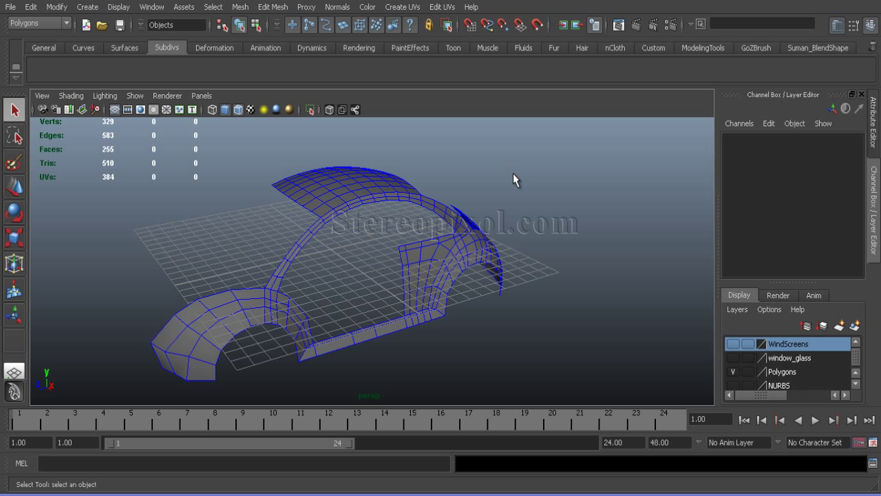
Step: Orbit toward the car's side and unhide all objects so the trim strip polySurface1 reappears
{"action": "left_click_drag", "start_coordinate": [512, 173], "coordinate": [264, 252], "text": "alt"}
{"action": "left_click", "coordinate": [119, 9]}
{"action": "mouse_move", "coordinate": [128, 85]}
{"action": "left_click", "coordinate": [236, 132]}
{"action": "left_click", "coordinate": [221, 251]}
Step: In the side view, select the trim strip and isolate it with View Selected
{"action": "scroll", "coordinate": [342, 253], "scroll_direction": "up", "scroll_amount": 3}
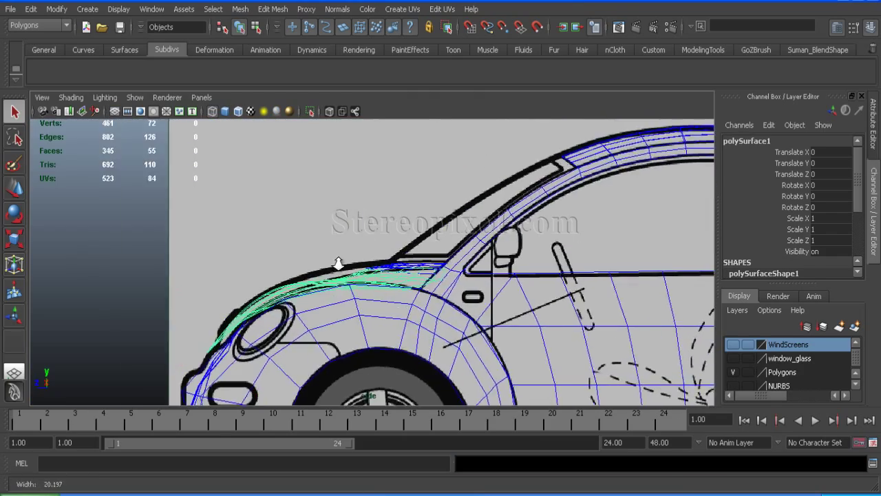
{"action": "middle_click_drag", "start_coordinate": [338, 255], "coordinate": [295, 284], "text": "alt"}
{"action": "left_click", "coordinate": [44, 117]}
{"action": "left_click", "coordinate": [393, 286]}
{"action": "left_click", "coordinate": [134, 97]}
{"action": "mouse_move", "coordinate": [145, 37]}
{"action": "left_click", "coordinate": [260, 51]}
{"action": "right_click_drag", "start_coordinate": [337, 255], "coordinate": [436, 334], "text": "alt"}
{"action": "middle_click_drag", "start_coordinate": [437, 335], "coordinate": [460, 324], "text": "alt"}
Step: Raise the trim's rear vertices in Y onto the blueprint's bonnet line, then check in perspective
{"action": "key", "text": "w"}
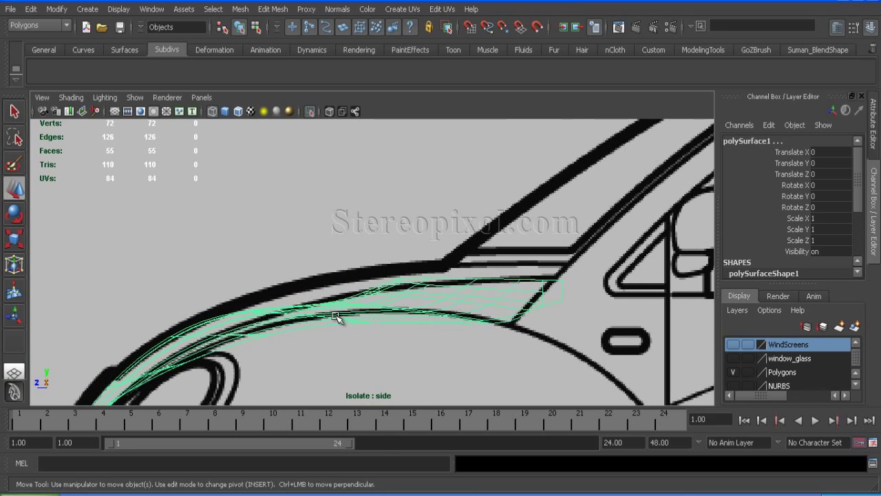
{"action": "right_click", "coordinate": [338, 319]}
{"action": "left_click", "coordinate": [294, 266]}
{"action": "middle_click_drag", "start_coordinate": [453, 285], "coordinate": [244, 277], "text": "alt"}
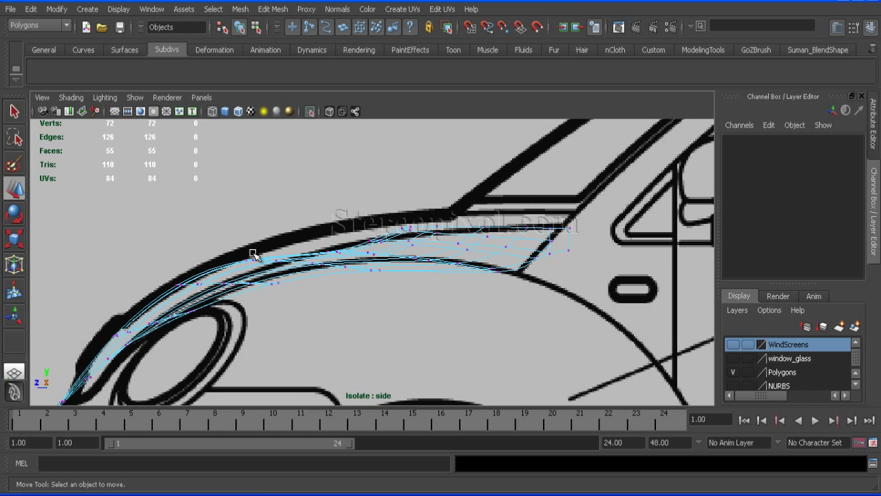
{"action": "left_click_drag", "start_coordinate": [597, 265], "coordinate": [596, 267]}
{"action": "left_click_drag", "start_coordinate": [404, 163], "coordinate": [458, 128]}
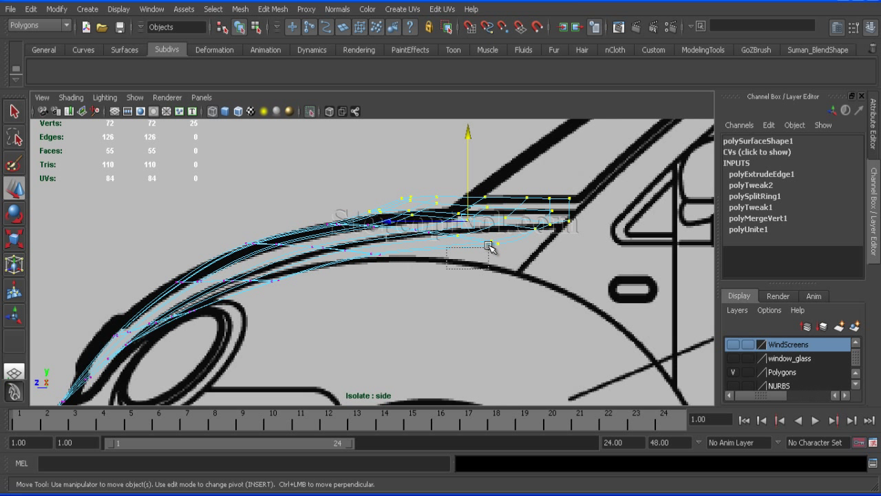
{"action": "left_click_drag", "start_coordinate": [468, 140], "coordinate": [472, 149]}
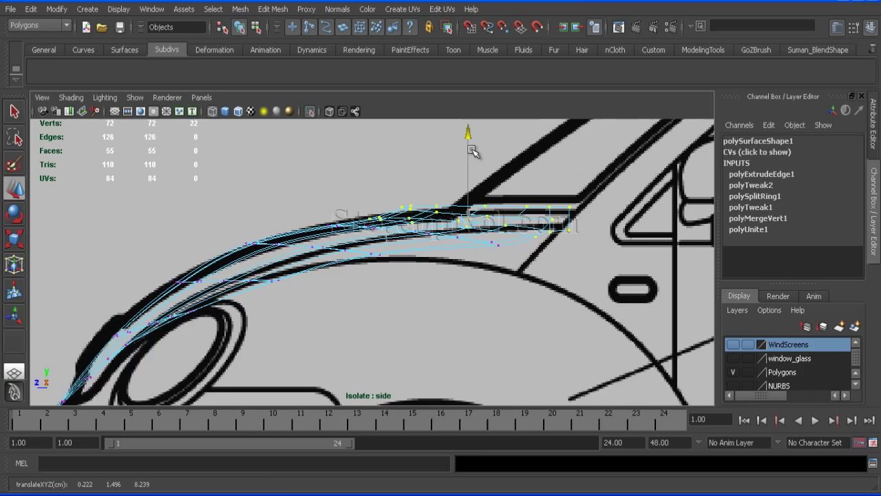
{"action": "key", "text": "space"}
{"action": "mouse_move", "coordinate": [393, 275]}
{"action": "left_mouse_down"}
{"action": "mouse_move", "coordinate": [373, 275]}
{"action": "mouse_move", "coordinate": [436, 282]}
{"action": "mouse_move", "coordinate": [334, 291]}
{"action": "left_mouse_up"}
{"action": "right_click_drag", "start_coordinate": [393, 265], "coordinate": [393, 233]}
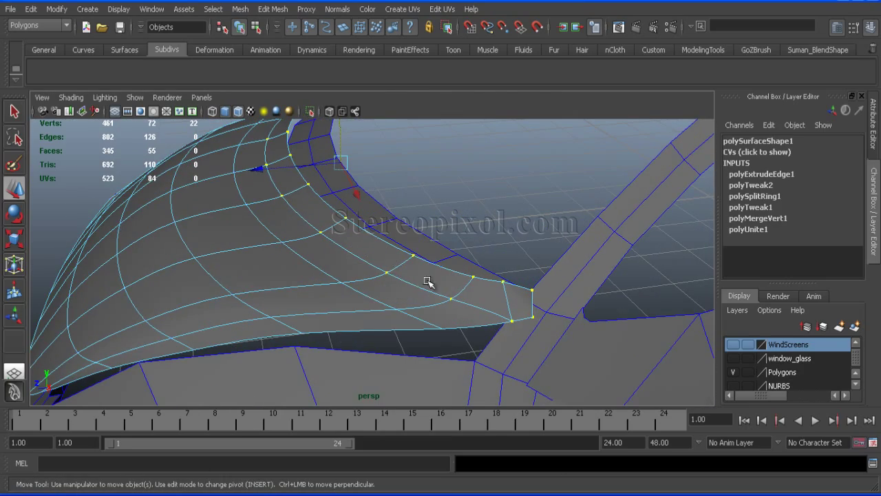
Step: Convert an edge loop along the strip to faces and delete that face row
{"action": "double_click", "coordinate": [422, 297]}
{"action": "left_click", "coordinate": [212, 9]}
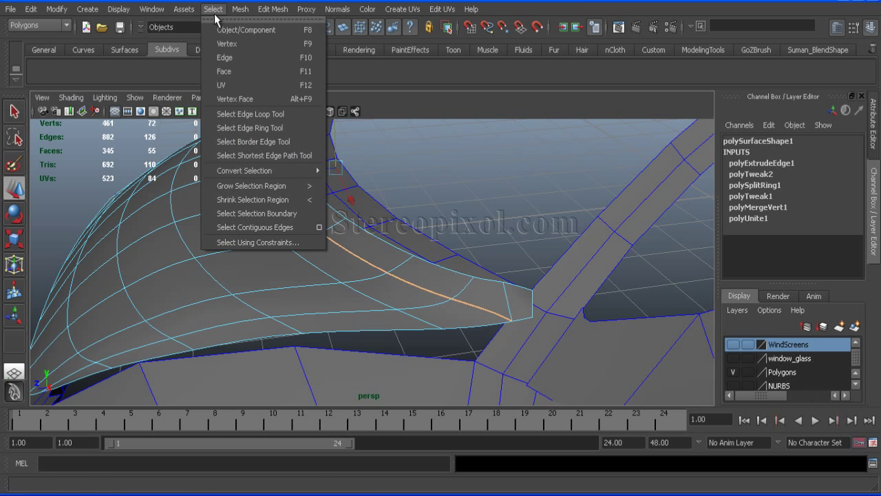
{"action": "mouse_move", "coordinate": [289, 170]}
{"action": "left_click", "coordinate": [356, 348]}
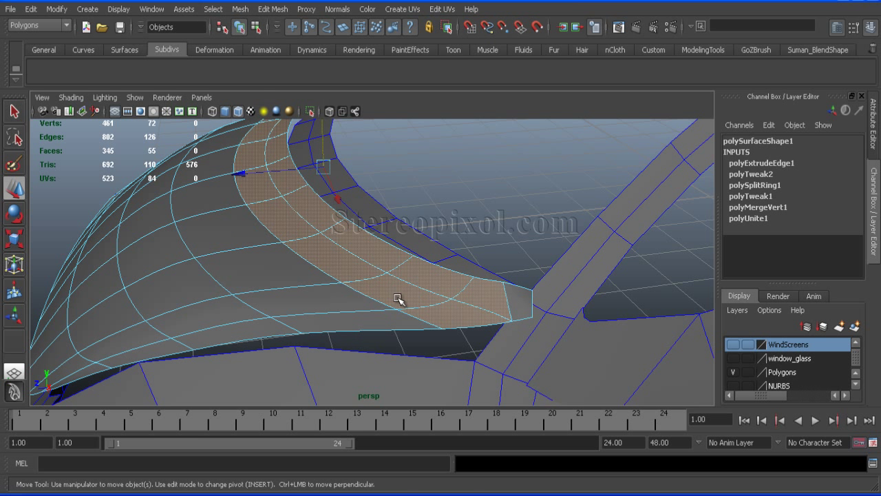
{"action": "right_click_drag", "start_coordinate": [521, 296], "coordinate": [515, 299]}
{"action": "key", "text": "Delete"}
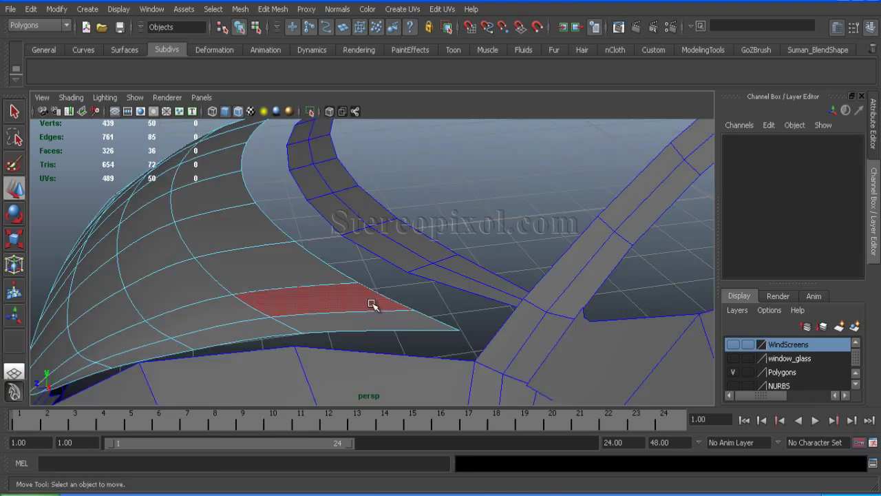
Step: In the side view, raise the three vertices at the strip's tip
{"action": "left_click_drag", "start_coordinate": [373, 305], "coordinate": [366, 258], "text": "alt"}
{"action": "right_click_drag", "start_coordinate": [365, 259], "coordinate": [370, 304], "text": "alt"}
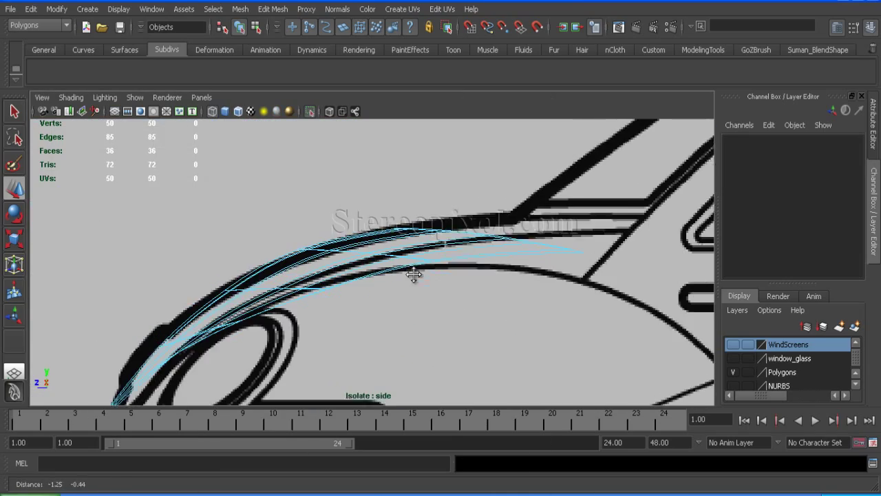
{"action": "middle_click_drag", "start_coordinate": [367, 271], "coordinate": [256, 340], "text": "alt"}
{"action": "right_click_drag", "start_coordinate": [256, 340], "coordinate": [383, 344], "text": "alt"}
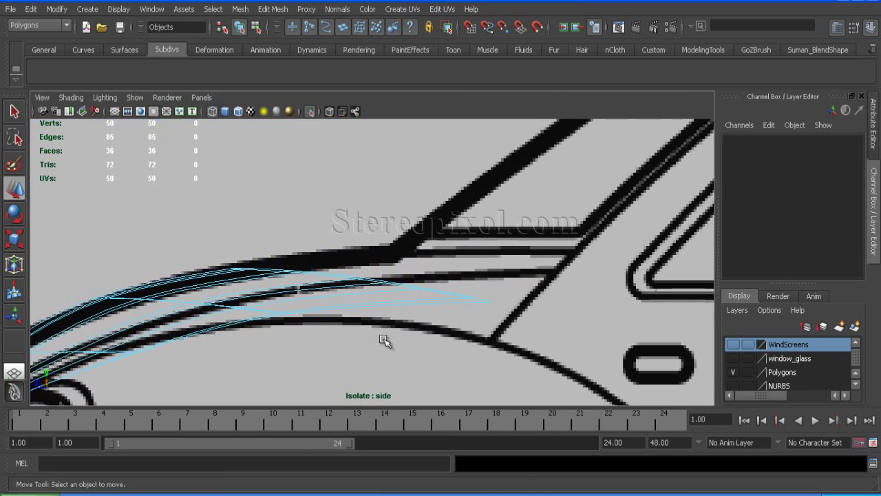
{"action": "scroll", "coordinate": [351, 308], "scroll_direction": "up", "scroll_amount": 2}
{"action": "right_click_drag", "start_coordinate": [351, 308], "coordinate": [300, 310]}
{"action": "scroll", "coordinate": [301, 310], "scroll_direction": "up", "scroll_amount": 2}
{"action": "left_click_drag", "start_coordinate": [301, 336], "coordinate": [396, 303]}
{"action": "left_click_drag", "start_coordinate": [331, 207], "coordinate": [336, 198]}
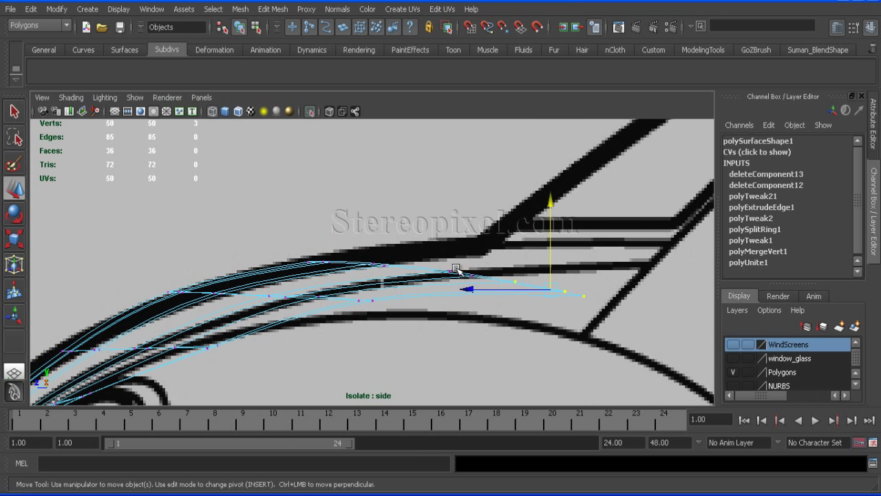
{"action": "left_click_drag", "start_coordinate": [527, 203], "coordinate": [521, 194]}
Step: Convert another strip edge to a face row and delete it
{"action": "key", "text": "space"}
{"action": "key", "text": "space"}
{"action": "left_click_drag", "start_coordinate": [399, 270], "coordinate": [373, 262], "text": "alt"}
{"action": "right_click_drag", "start_coordinate": [373, 262], "coordinate": [375, 279]}
{"action": "left_click", "coordinate": [373, 233]}
{"action": "left_click", "coordinate": [365, 301]}
{"action": "left_click", "coordinate": [213, 9]}
{"action": "mouse_move", "coordinate": [246, 170]}
{"action": "left_click", "coordinate": [346, 323]}
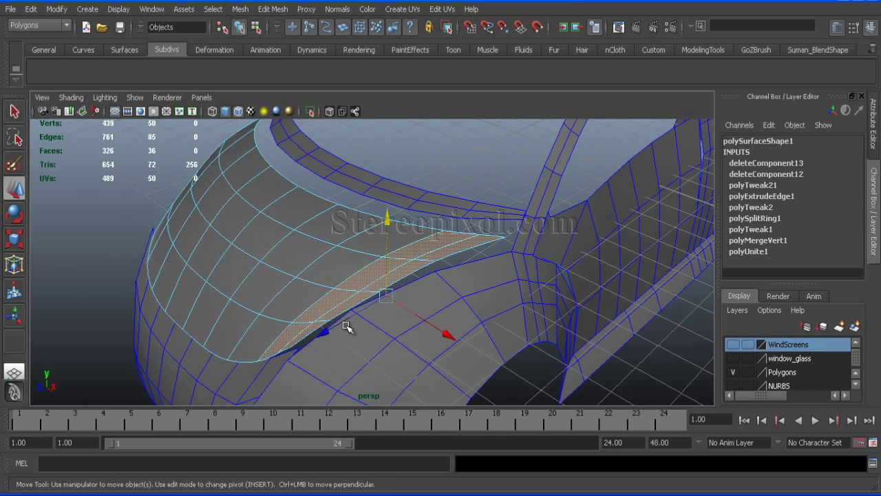
{"action": "key", "text": "Delete"}
Step: Select the leftover face patch on the trim and delete it
{"action": "left_click_drag", "start_coordinate": [337, 321], "coordinate": [324, 289], "text": "alt"}
{"action": "left_click_drag", "start_coordinate": [279, 176], "coordinate": [413, 340]}
{"action": "right_click_drag", "start_coordinate": [379, 260], "coordinate": [374, 278]}
{"action": "left_click_drag", "start_coordinate": [281, 177], "coordinate": [410, 342]}
{"action": "key", "text": "Delete"}
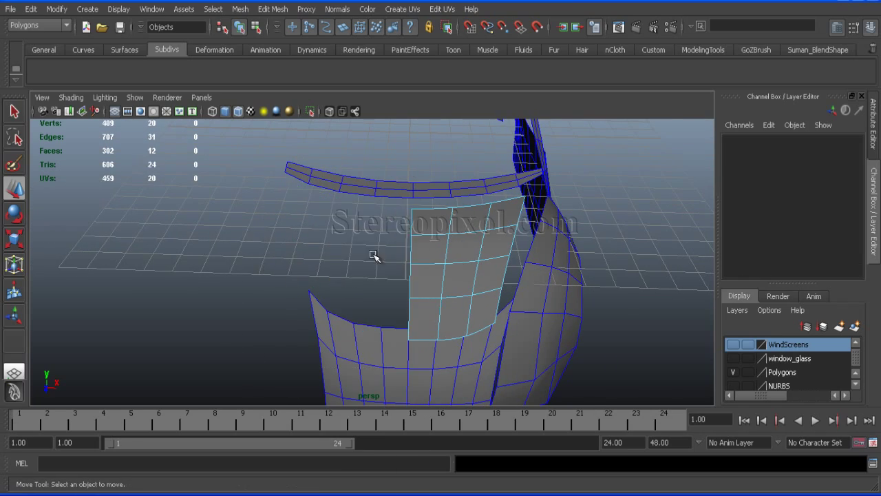
{"action": "key", "text": "space"}
{"action": "key", "text": "space"}
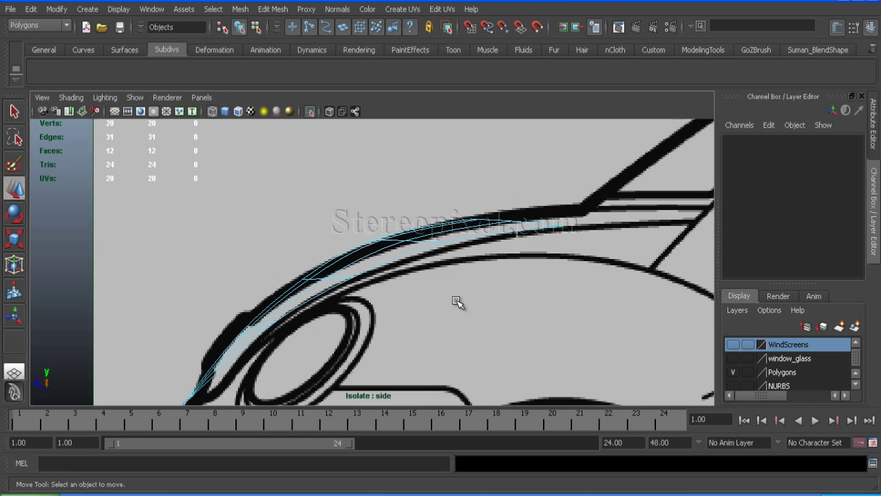
Step: Pick individual trim vertices in the side view near the blueprint's wheel outline
{"action": "scroll", "coordinate": [480, 316], "scroll_direction": "up", "scroll_amount": 4}
{"action": "right_click_drag", "start_coordinate": [314, 262], "coordinate": [256, 261]}
{"action": "scroll", "coordinate": [390, 288], "scroll_direction": "up", "scroll_amount": 2}
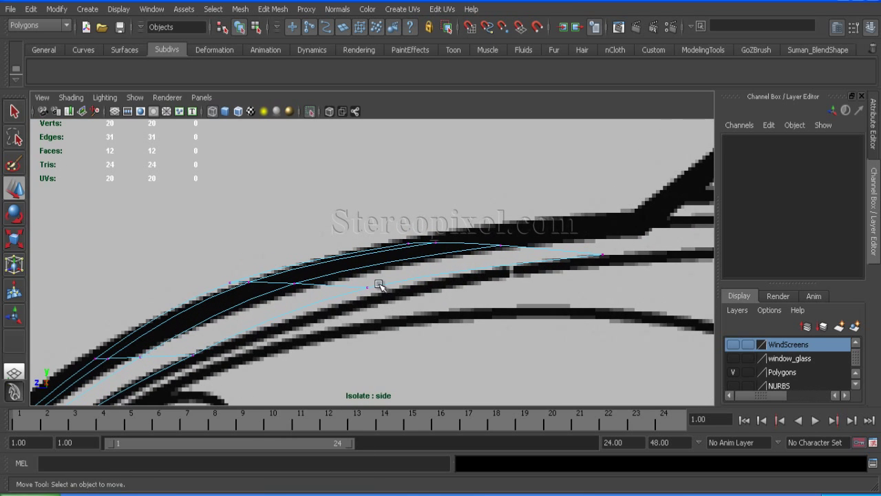
{"action": "left_click_drag", "start_coordinate": [390, 288], "coordinate": [354, 309]}
{"action": "scroll", "coordinate": [354, 201], "scroll_direction": "down", "scroll_amount": 2}
{"action": "middle_click_drag", "start_coordinate": [354, 201], "coordinate": [289, 247], "text": "alt"}
{"action": "scroll", "coordinate": [269, 267], "scroll_direction": "up", "scroll_amount": 2}
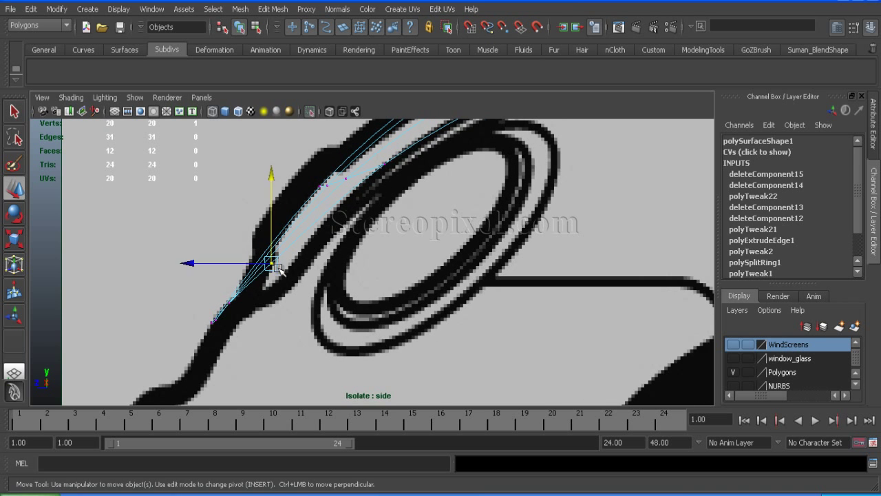
{"action": "scroll", "coordinate": [284, 275], "scroll_direction": "up", "scroll_amount": 2}
{"action": "middle_click_drag", "start_coordinate": [246, 419], "coordinate": [308, 286], "text": "alt"}
{"action": "left_click_drag", "start_coordinate": [252, 282], "coordinate": [260, 292]}
Step: Select three front strip vertices and move them horizontally onto the blueprint curve near the headlight
{"action": "middle_click_drag", "start_coordinate": [247, 309], "coordinate": [156, 366], "text": "alt"}
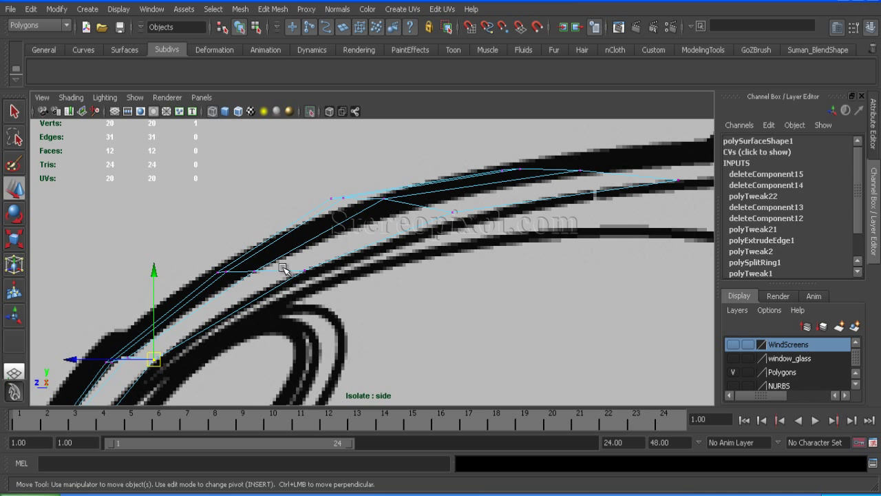
{"action": "left_click", "coordinate": [309, 272]}
{"action": "left_click", "coordinate": [307, 272]}
{"action": "middle_click_drag", "start_coordinate": [440, 205], "coordinate": [269, 253], "text": "alt"}
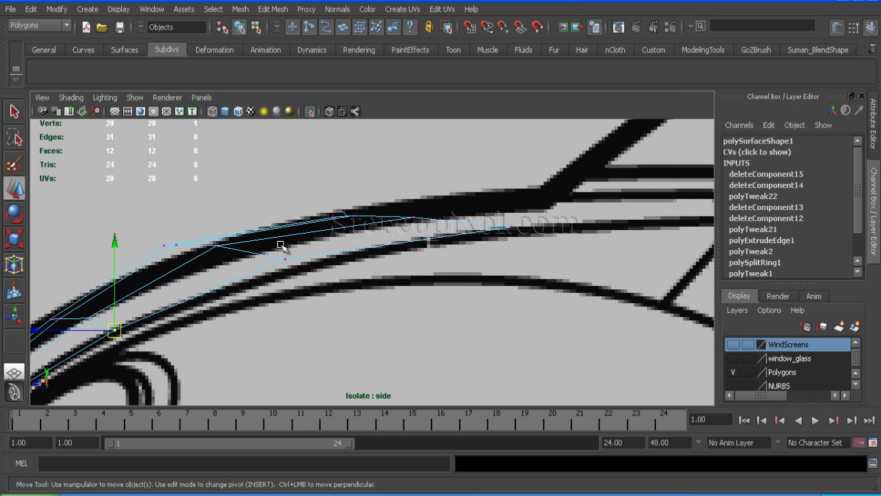
{"action": "middle_click_drag", "start_coordinate": [430, 257], "coordinate": [473, 243], "text": "alt"}
{"action": "left_click_drag", "start_coordinate": [193, 241], "coordinate": [296, 279]}
{"action": "key", "text": "3"}
{"action": "middle_click_drag", "start_coordinate": [258, 293], "coordinate": [309, 223], "text": "alt"}
{"action": "left_click", "coordinate": [199, 202]}
{"action": "middle_click_drag", "start_coordinate": [199, 202], "coordinate": [313, 171], "text": "alt"}
{"action": "middle_click_drag", "start_coordinate": [204, 242], "coordinate": [295, 158], "text": "alt"}
{"action": "mouse_move", "coordinate": [296, 157]}
{"action": "left_mouse_down", "text": "alt"}
{"action": "mouse_move", "coordinate": [356, 246]}
{"action": "mouse_move", "coordinate": [435, 205]}
{"action": "mouse_move", "coordinate": [326, 240]}
{"action": "mouse_move", "coordinate": [393, 263]}
{"action": "left_mouse_up", "text": "alt"}
Step: Clear the selection and review the trim strip in side and perspective views
{"action": "key", "text": "space"}
{"action": "key", "text": "space"}
{"action": "mouse_move", "coordinate": [452, 285]}
{"action": "right_mouse_down", "text": "alt"}
{"action": "mouse_move", "coordinate": [210, 235]}
{"action": "mouse_move", "coordinate": [561, 279]}
{"action": "right_mouse_up", "text": "alt"}
{"action": "left_click", "coordinate": [211, 236]}
{"action": "middle_click_drag", "start_coordinate": [560, 279], "coordinate": [390, 295], "text": "alt"}
{"action": "key", "text": "space"}
{"action": "key", "text": "space"}
{"action": "left_click_drag", "start_coordinate": [389, 295], "coordinate": [387, 263], "text": "alt"}
{"action": "right_click_drag", "start_coordinate": [388, 263], "coordinate": [393, 293]}
Step: Select the edge at the strip's rear end and extrude it
{"action": "left_click", "coordinate": [448, 324]}
{"action": "key", "text": "space"}
{"action": "left_click_drag", "start_coordinate": [411, 329], "coordinate": [374, 298]}
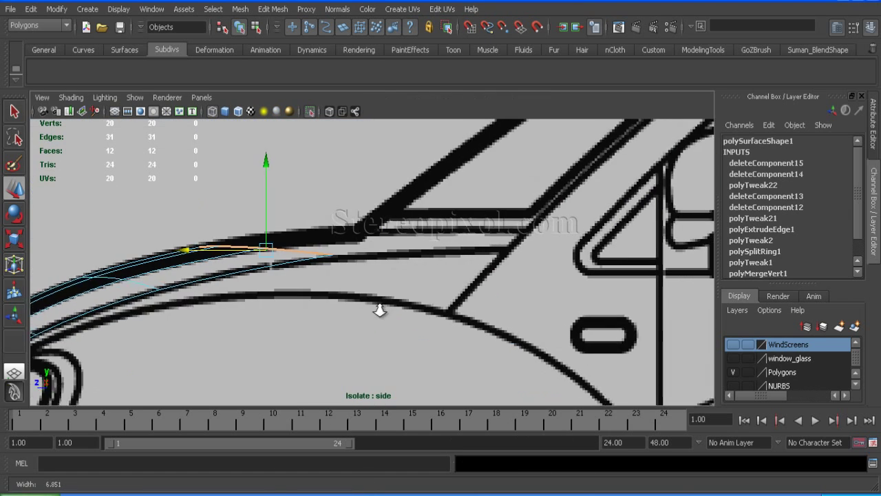
{"action": "scroll", "coordinate": [247, 210], "scroll_direction": "up", "scroll_amount": 3}
{"action": "left_click", "coordinate": [274, 11]}
{"action": "left_click", "coordinate": [284, 36]}
{"action": "key", "text": "w"}
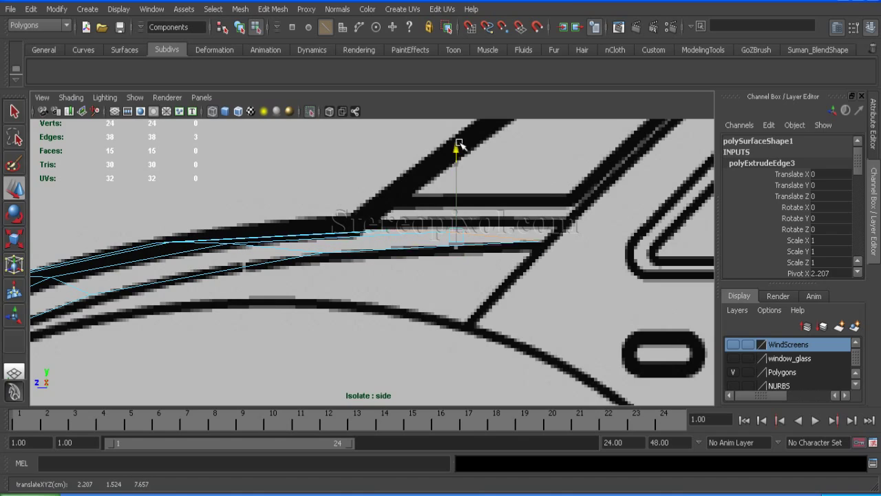
Step: Pull the extruded edge back along the bonnet line toward the windscreen pillar
{"action": "key", "text": "space"}
{"action": "left_click_drag", "start_coordinate": [444, 241], "coordinate": [391, 268], "text": "alt"}
{"action": "left_click_drag", "start_coordinate": [352, 233], "coordinate": [428, 321]}
{"action": "key", "text": "space"}
{"action": "key", "text": "space"}
{"action": "scroll", "coordinate": [434, 249], "scroll_direction": "up", "scroll_amount": 1}
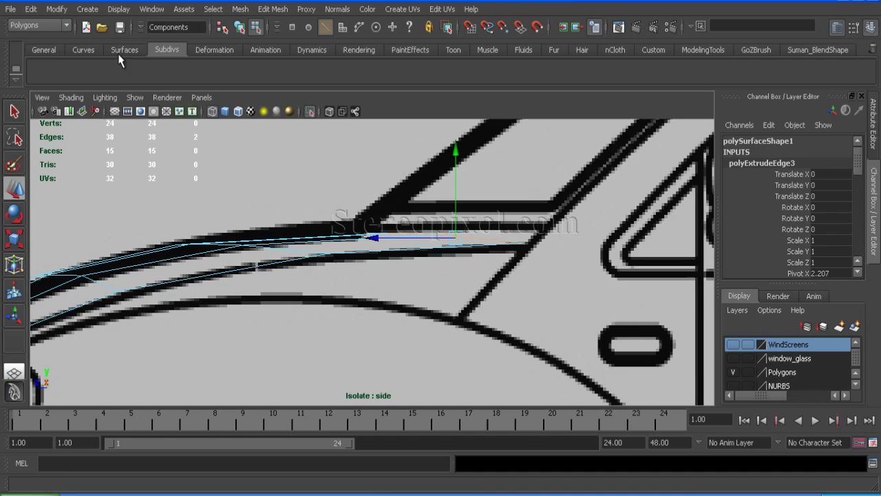
Step: Save the scene as Car Detail.mb and return to the Select tool
{"action": "left_click", "coordinate": [102, 27]}
{"action": "left_click", "coordinate": [698, 89]}
{"action": "key", "text": "q"}
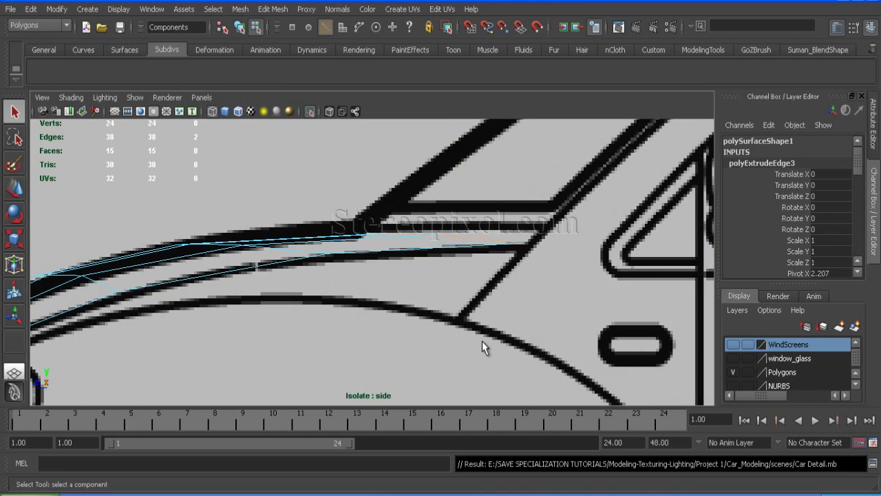
{"action": "scroll", "coordinate": [383, 275], "scroll_direction": "down", "scroll_amount": 5}
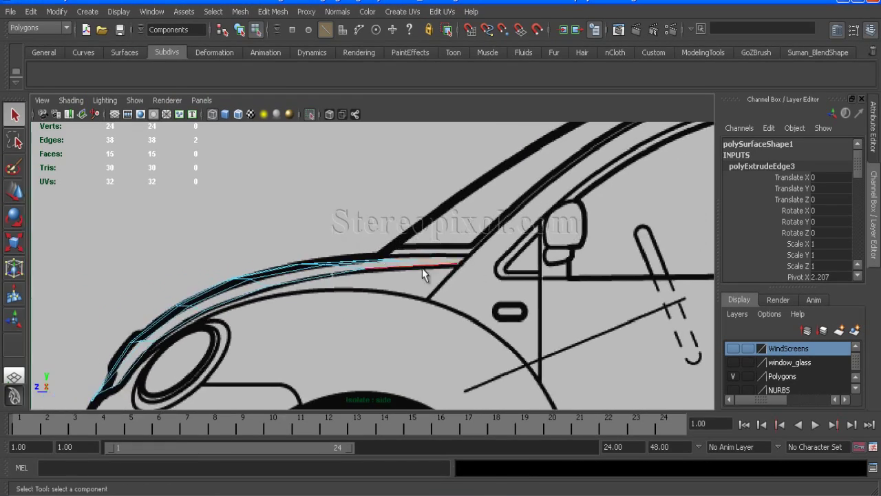
{"action": "key", "text": "space"}
Step: Cycle through front, top and four-view layouts to frame the hood panel
{"action": "left_click_drag", "start_coordinate": [442, 262], "coordinate": [478, 295], "text": "alt"}
{"action": "right_click_drag", "start_coordinate": [346, 266], "coordinate": [402, 250]}
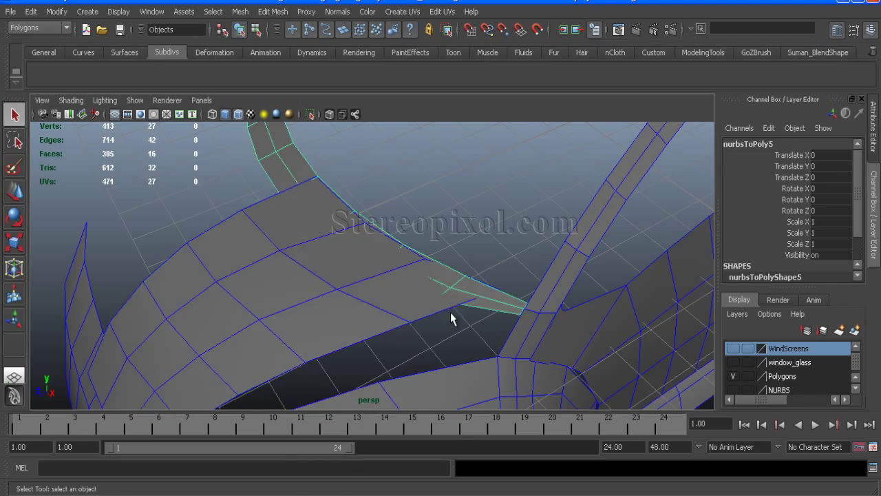
{"action": "scroll", "coordinate": [350, 243], "scroll_direction": "down", "scroll_amount": 3}
{"action": "key", "text": "space"}
{"action": "key", "text": "space"}
{"action": "key", "text": "space"}
{"action": "right_click_drag", "start_coordinate": [315, 280], "coordinate": [429, 334], "text": "alt"}
{"action": "middle_click_drag", "start_coordinate": [428, 334], "coordinate": [405, 289], "text": "alt"}
{"action": "key", "text": "space"}
{"action": "key", "text": "space"}
{"action": "key", "text": "space"}
{"action": "key", "text": "space"}
{"action": "middle_click_drag", "start_coordinate": [379, 248], "coordinate": [358, 295], "text": "alt"}
{"action": "right_click_drag", "start_coordinate": [358, 295], "coordinate": [444, 358], "text": "alt"}
{"action": "key", "text": "space"}
{"action": "key", "text": "space"}
{"action": "scroll", "coordinate": [329, 314], "scroll_direction": "up", "scroll_amount": 3}
{"action": "right_click_drag", "start_coordinate": [453, 321], "coordinate": [402, 265]}
Step: Select the hood panel's outer edge in the front view and extrude it
{"action": "middle_click_drag", "start_coordinate": [417, 349], "coordinate": [389, 283], "text": "alt"}
{"action": "left_click", "coordinate": [436, 356]}
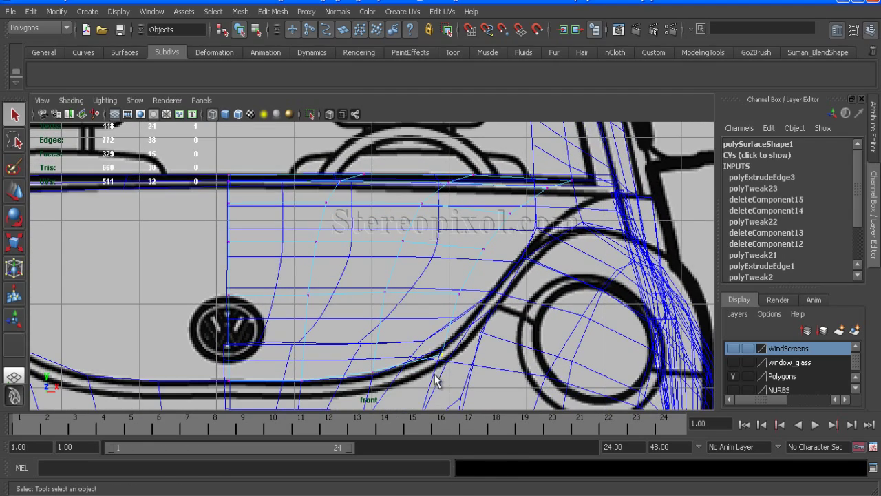
{"action": "key", "text": "w"}
{"action": "right_click_drag", "start_coordinate": [450, 299], "coordinate": [455, 234]}
{"action": "left_click", "coordinate": [534, 201]}
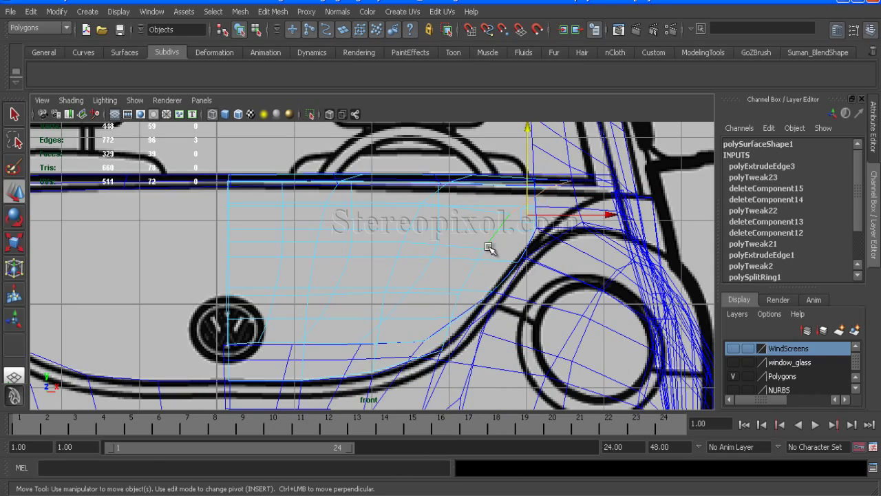
{"action": "scroll", "coordinate": [513, 304], "scroll_direction": "down", "scroll_amount": 3}
{"action": "key", "text": "space"}
{"action": "key", "text": "space"}
{"action": "left_click_drag", "start_coordinate": [507, 250], "coordinate": [427, 289], "text": "alt"}
{"action": "left_click", "coordinate": [273, 11]}
Step: Extrude the selected hood edge and slide it right along the blueprint in the top view
{"action": "left_click", "coordinate": [282, 27]}
{"action": "key", "text": "space"}
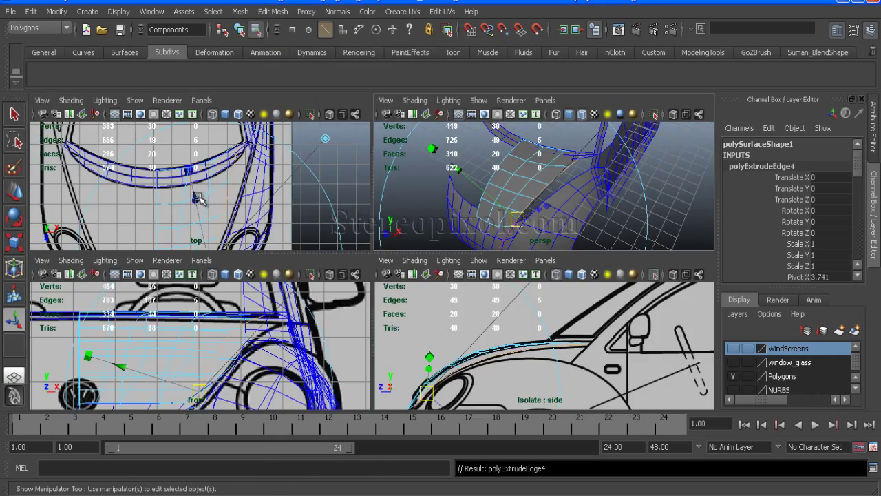
{"action": "key", "text": "space"}
{"action": "key", "text": "w"}
{"action": "left_click_drag", "start_coordinate": [494, 305], "coordinate": [506, 307]}
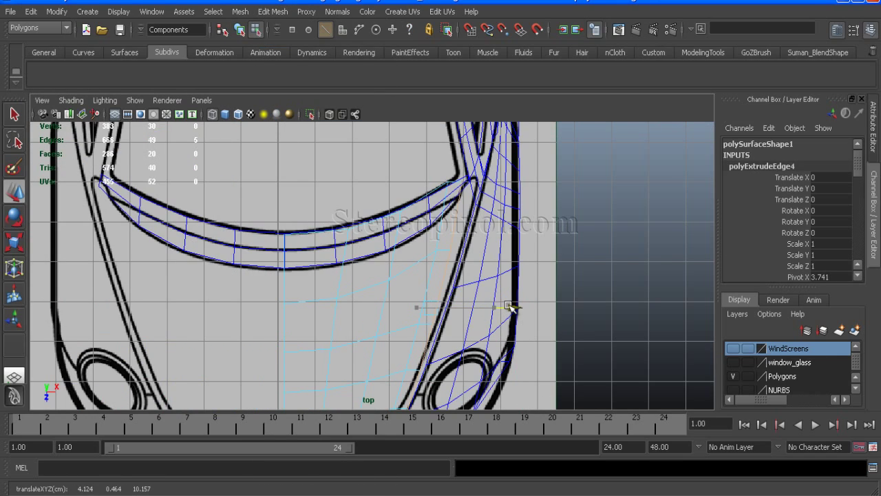
{"action": "scroll", "coordinate": [523, 307], "scroll_direction": "up", "scroll_amount": 5}
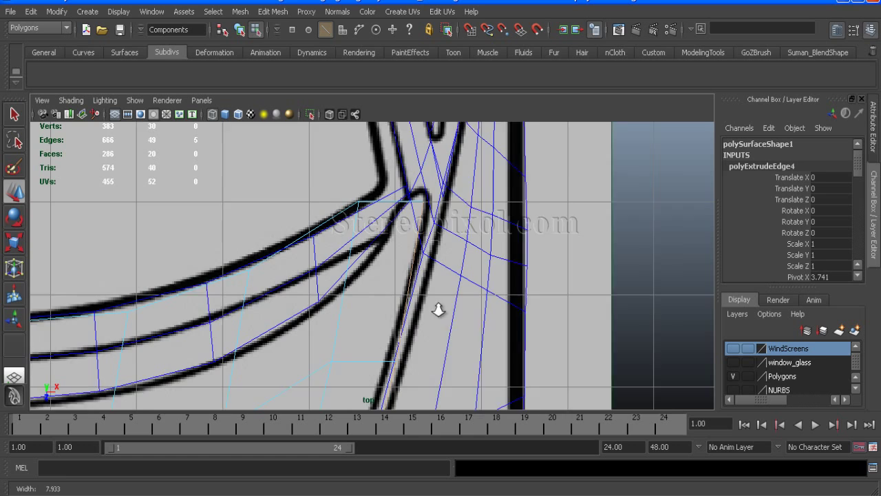
Step: Move the hood cage's upper vertices onto the headlight and windscreen blueprint lines
{"action": "left_click", "coordinate": [438, 182]}
{"action": "middle_click_drag", "start_coordinate": [438, 181], "coordinate": [433, 73], "text": "alt"}
{"action": "left_click", "coordinate": [398, 278]}
{"action": "middle_click_drag", "start_coordinate": [446, 280], "coordinate": [329, 270], "text": "alt"}
{"action": "left_click", "coordinate": [321, 311]}
{"action": "left_click", "coordinate": [338, 156]}
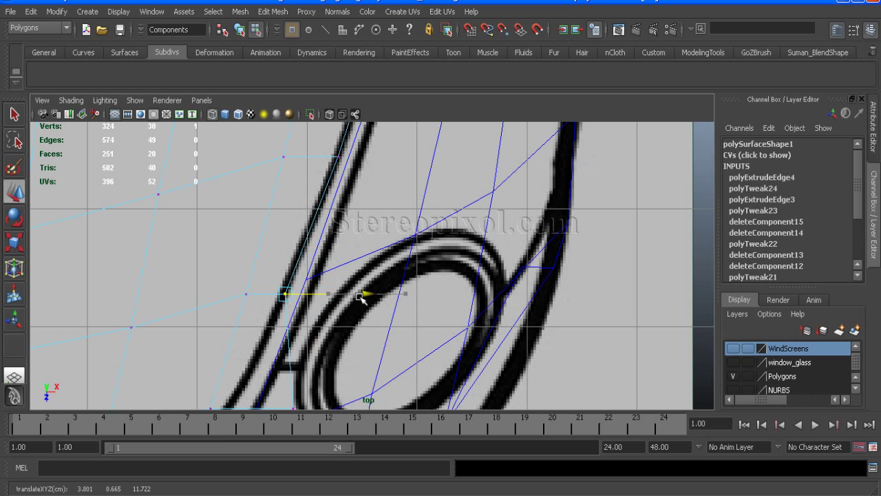
{"action": "middle_click_drag", "start_coordinate": [337, 157], "coordinate": [353, 262], "text": "alt"}
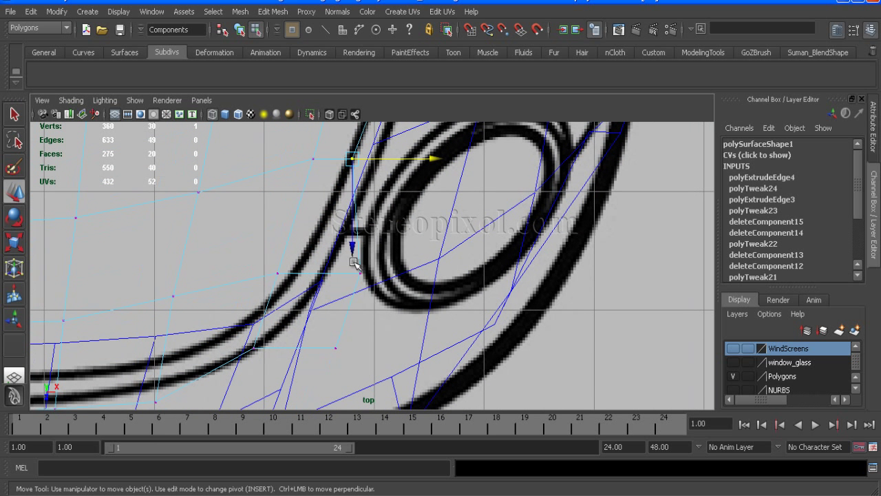
Step: Move the vertex beside the windscreen onto the blueprint's lower curve
{"action": "left_click", "coordinate": [342, 351]}
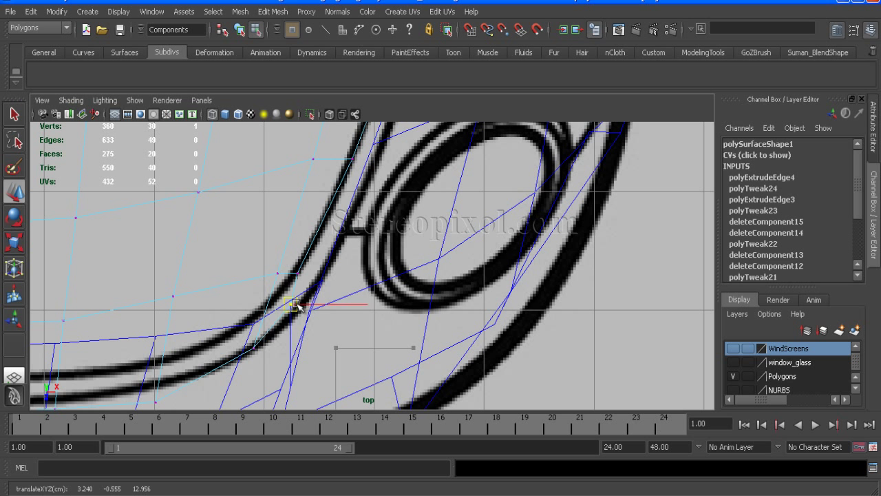
{"action": "middle_click_drag", "start_coordinate": [254, 353], "coordinate": [190, 321], "text": "alt"}
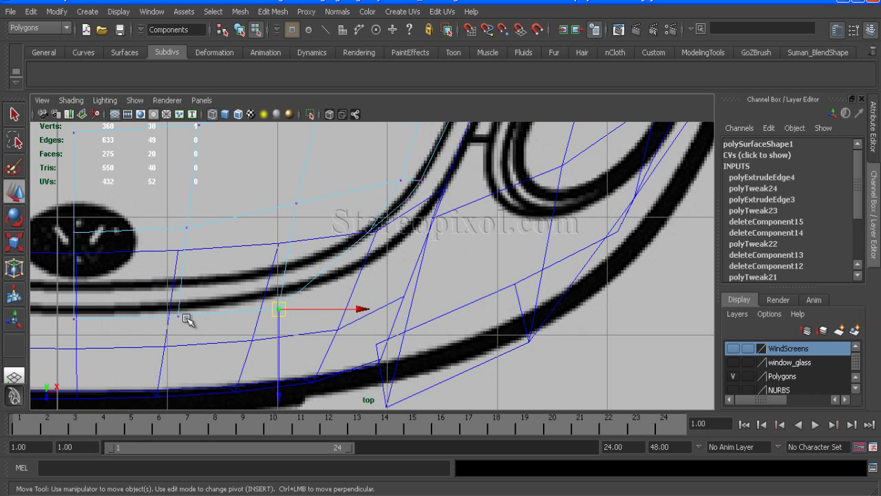
{"action": "left_click_drag", "start_coordinate": [177, 343], "coordinate": [184, 307]}
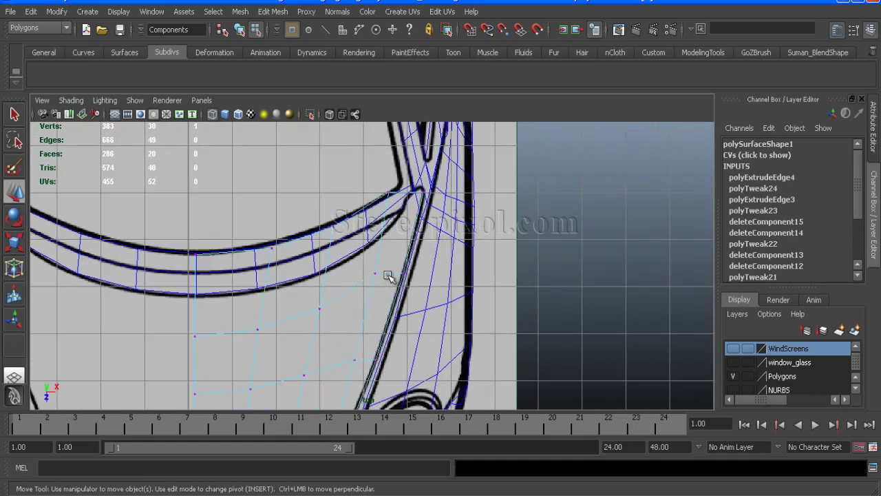
{"action": "scroll", "coordinate": [388, 275], "scroll_direction": "up", "scroll_amount": 3}
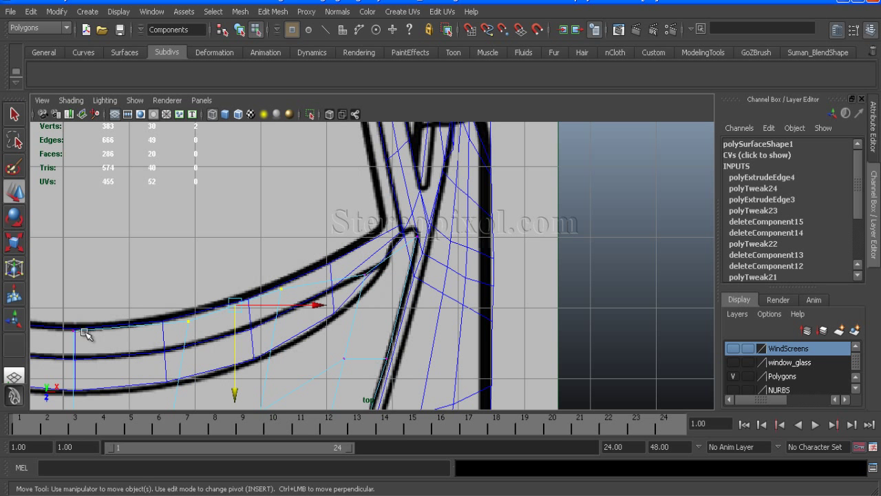
{"action": "left_click_drag", "start_coordinate": [174, 365], "coordinate": [176, 372]}
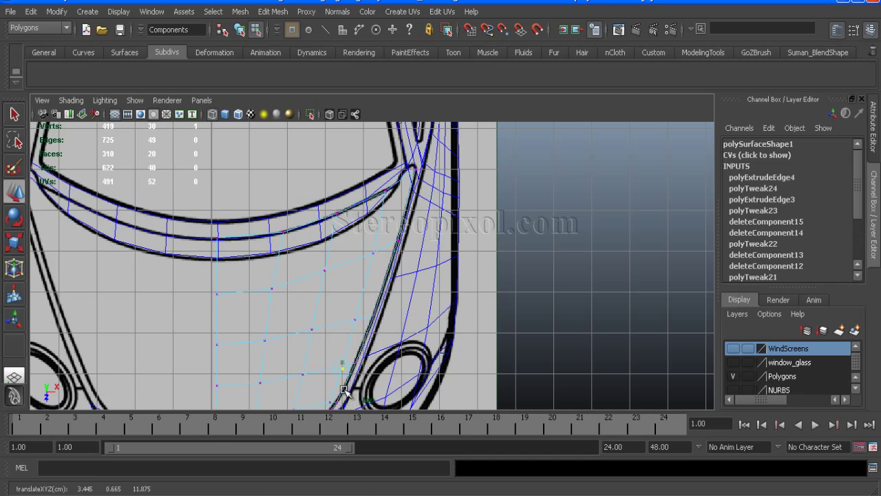
{"action": "scroll", "coordinate": [344, 390], "scroll_direction": "down", "scroll_amount": 5}
Step: Tumble the perspective view to inspect the roof and windscreen area
{"action": "left_click_drag", "start_coordinate": [345, 390], "coordinate": [136, 217], "text": "alt"}
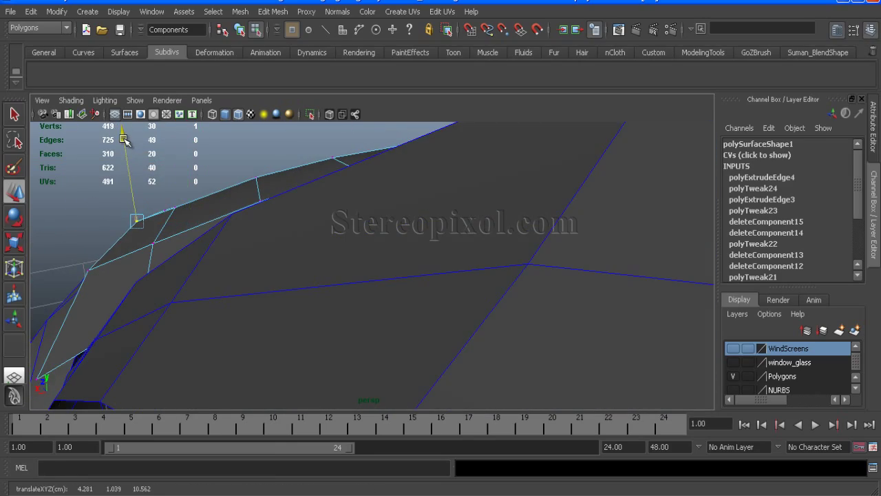
{"action": "left_click_drag", "start_coordinate": [123, 140], "coordinate": [545, 215], "text": "alt"}
{"action": "left_click_drag", "start_coordinate": [436, 285], "coordinate": [261, 296], "text": "alt"}
Step: Switch to object selection and frame the bonnet trim in the four-view layout
{"action": "key", "text": "q"}
{"action": "key", "text": "F8"}
{"action": "key", "text": "space"}
{"action": "key", "text": "space"}
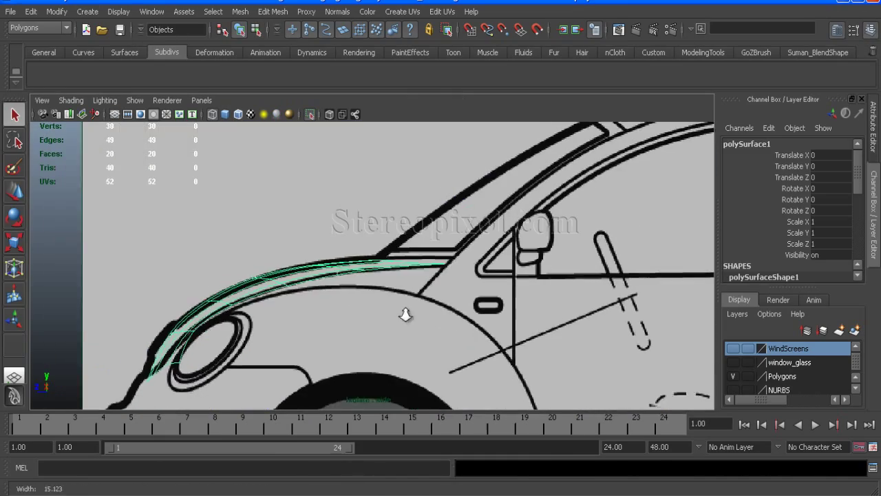
{"action": "middle_click_drag", "start_coordinate": [409, 315], "coordinate": [544, 275], "text": "alt"}
{"action": "scroll", "coordinate": [530, 289], "scroll_direction": "up", "scroll_amount": 2}
{"action": "scroll", "coordinate": [354, 314], "scroll_direction": "down", "scroll_amount": 2}
{"action": "key", "text": "space"}
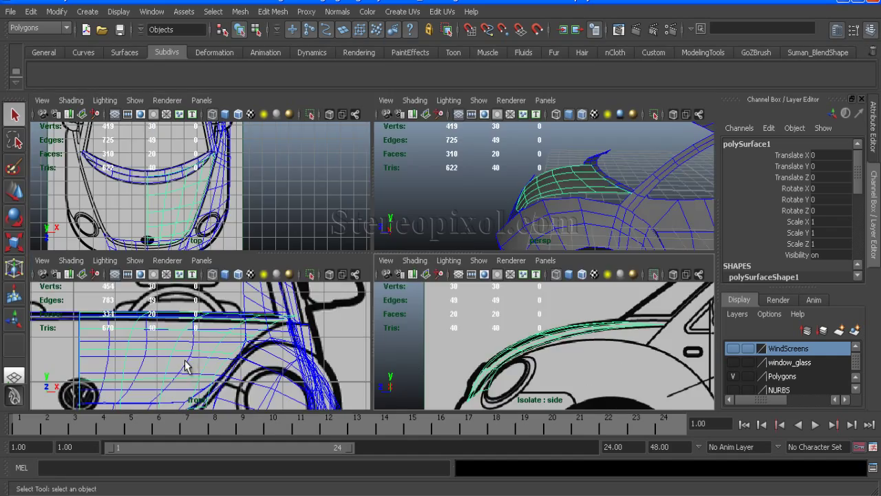
{"action": "key", "text": "space"}
Step: Move a fender vertex onto the wheel-arch curve in the front view
{"action": "scroll", "coordinate": [360, 364], "scroll_direction": "up", "scroll_amount": 2}
{"action": "right_click_drag", "start_coordinate": [346, 266], "coordinate": [303, 271]}
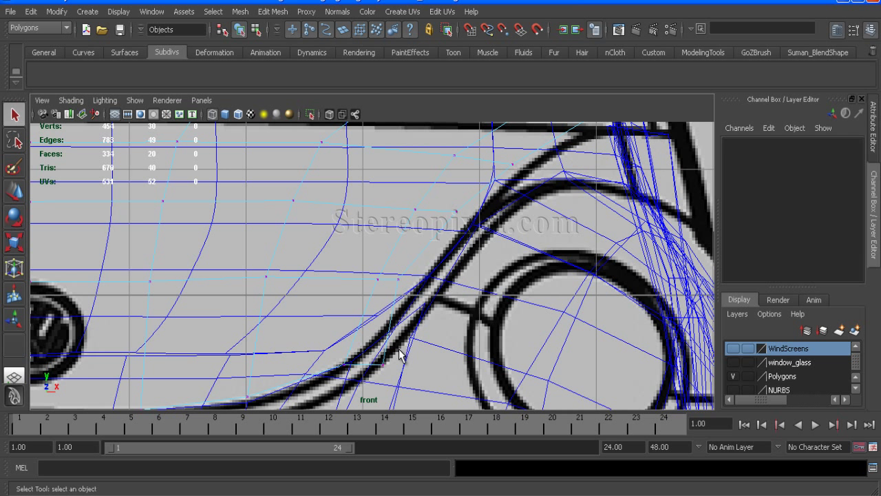
{"action": "left_click_drag", "start_coordinate": [403, 354], "coordinate": [359, 378]}
{"action": "key", "text": "w"}
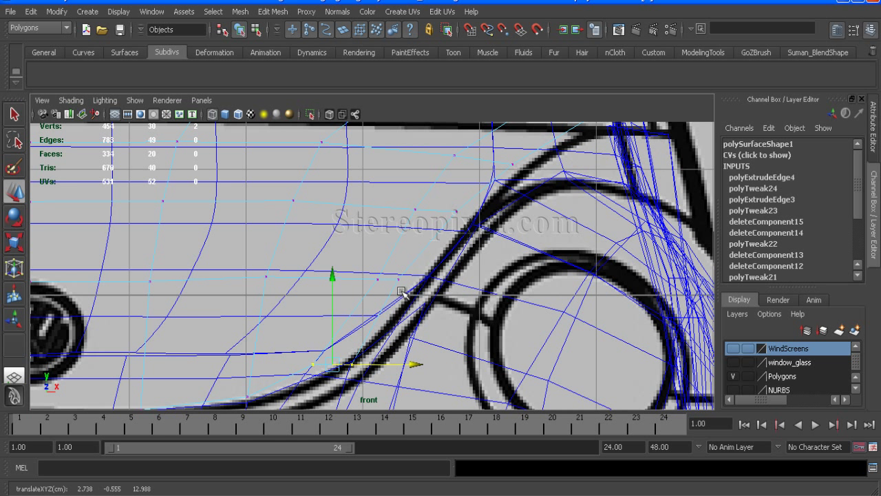
{"action": "left_click_drag", "start_coordinate": [310, 308], "coordinate": [399, 289]}
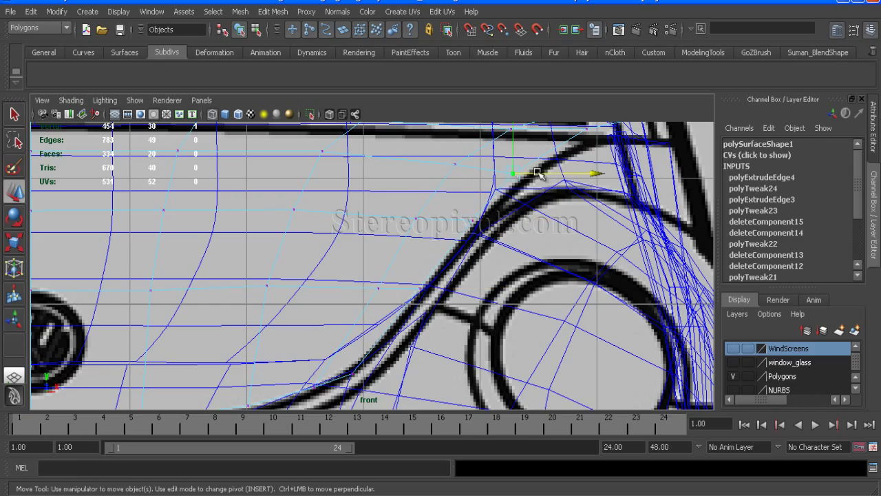
{"action": "scroll", "coordinate": [496, 248], "scroll_direction": "down", "scroll_amount": 3}
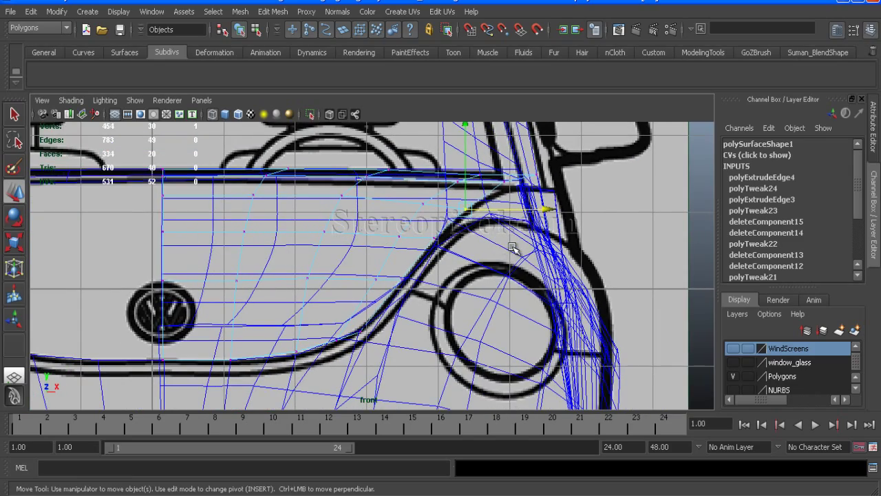
{"action": "left_click_drag", "start_coordinate": [513, 247], "coordinate": [535, 248], "text": "alt"}
Step: Raise the bonnet trim's vertices in Y onto the blueprint lines near the windscreen
{"action": "key", "text": "space"}
{"action": "key", "text": "space"}
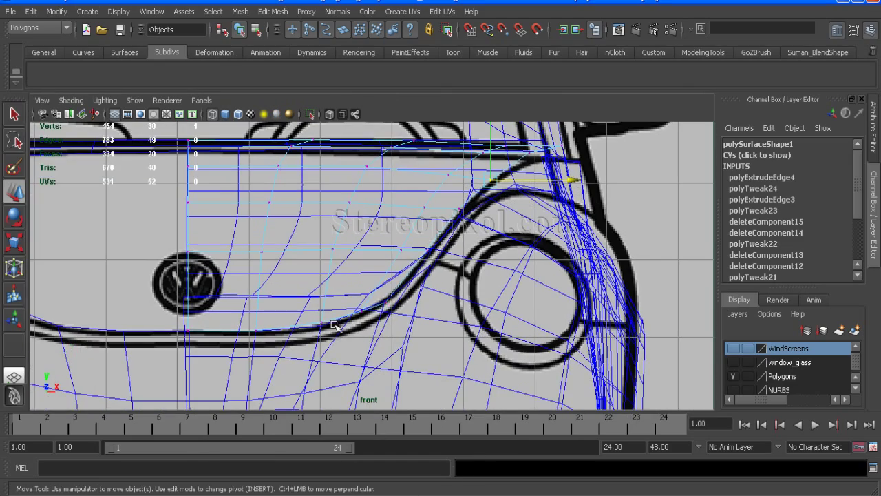
{"action": "key", "text": "space"}
{"action": "key", "text": "space"}
{"action": "left_click_drag", "start_coordinate": [340, 244], "coordinate": [285, 257], "text": "alt"}
{"action": "key", "text": "space"}
{"action": "key", "text": "space"}
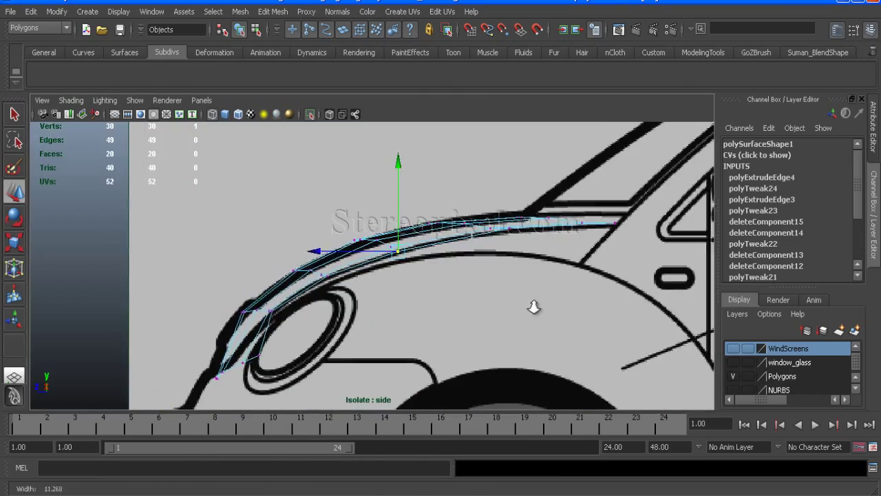
{"action": "scroll", "coordinate": [529, 305], "scroll_direction": "up", "scroll_amount": 3}
{"action": "scroll", "coordinate": [310, 334], "scroll_direction": "up", "scroll_amount": 4}
{"action": "left_click_drag", "start_coordinate": [397, 234], "coordinate": [344, 259]}
{"action": "middle_click_drag", "start_coordinate": [346, 191], "coordinate": [110, 242], "text": "alt"}
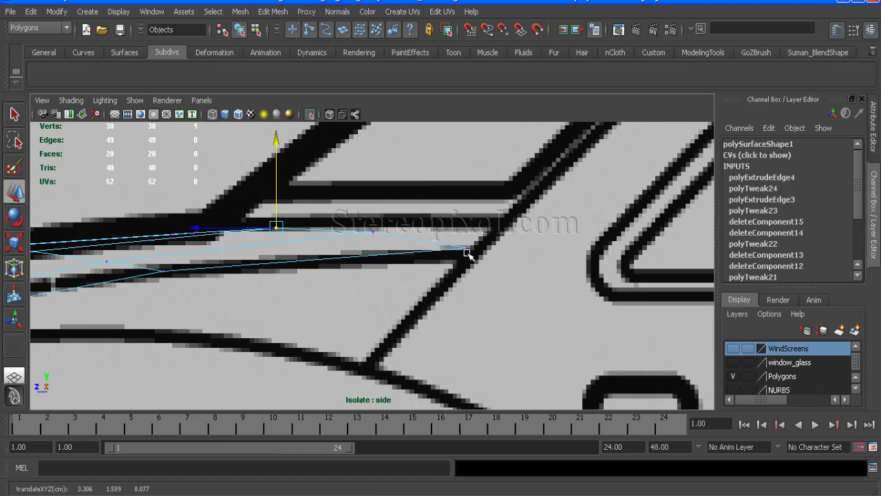
{"action": "scroll", "coordinate": [466, 249], "scroll_direction": "down", "scroll_amount": 5}
{"action": "scroll", "coordinate": [413, 295], "scroll_direction": "up", "scroll_amount": 5}
Step: Extrude the bonnet trim's lower edge in the isolated side view
{"action": "left_click_drag", "start_coordinate": [413, 295], "coordinate": [261, 227], "text": "alt"}
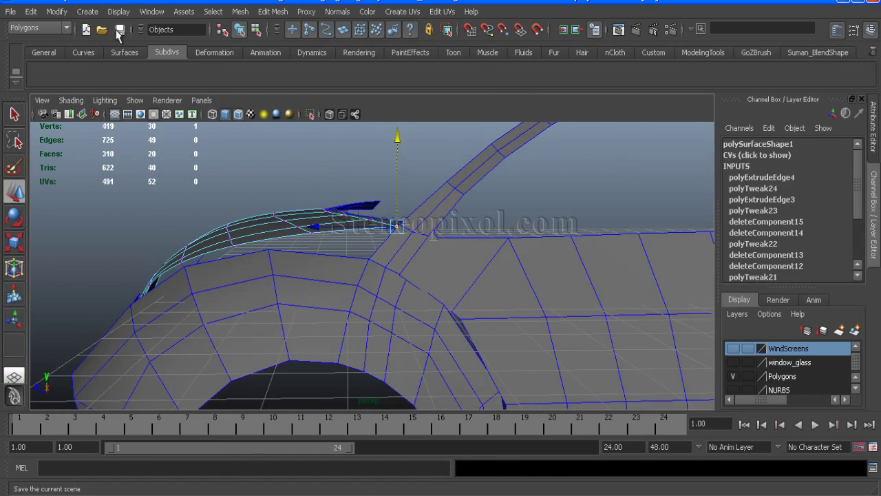
{"action": "left_click_drag", "start_coordinate": [207, 207], "coordinate": [354, 295], "text": "alt"}
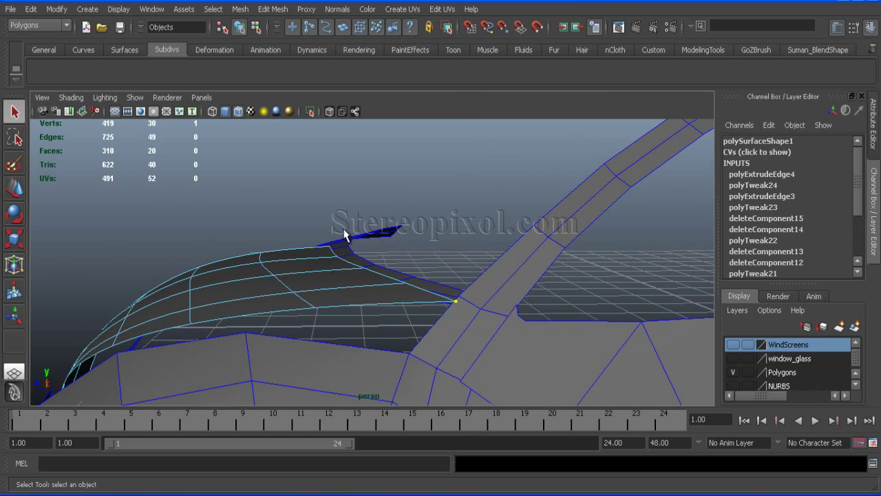
{"action": "scroll", "coordinate": [371, 289], "scroll_direction": "up", "scroll_amount": 3}
{"action": "left_click_drag", "start_coordinate": [241, 333], "coordinate": [386, 321]}
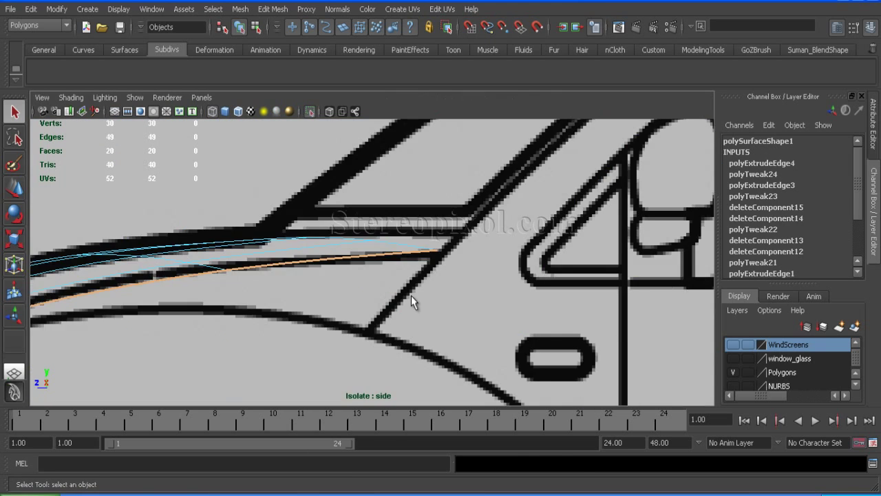
{"action": "left_click", "coordinate": [272, 9]}
{"action": "left_click", "coordinate": [296, 45]}
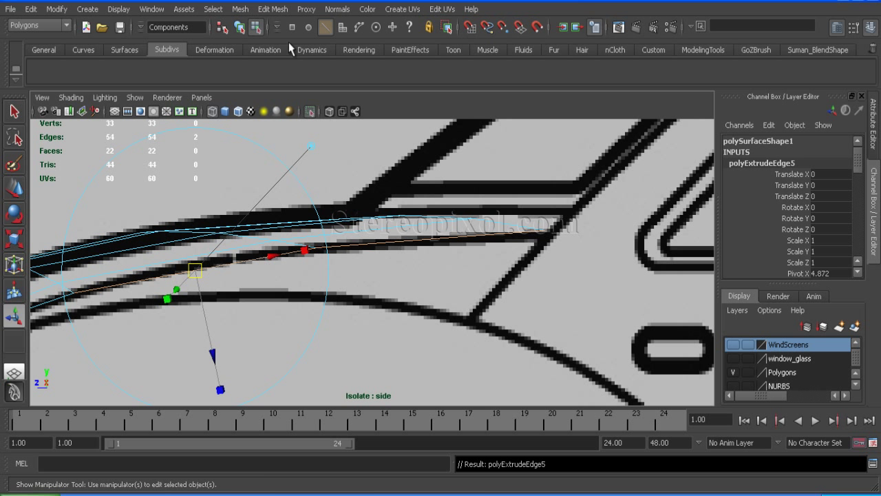
Step: Drop the new end vertices onto the blueprint's lower curve and review in perspective
{"action": "right_click_drag", "start_coordinate": [507, 295], "coordinate": [508, 278]}
{"action": "left_click", "coordinate": [545, 311]}
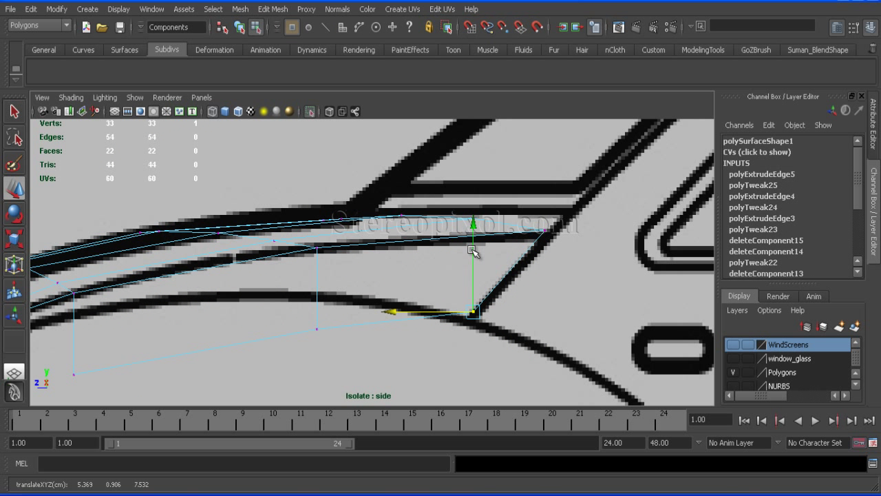
{"action": "middle_click_drag", "start_coordinate": [373, 283], "coordinate": [402, 250], "text": "alt"}
{"action": "middle_click_drag", "start_coordinate": [349, 182], "coordinate": [462, 124], "text": "alt"}
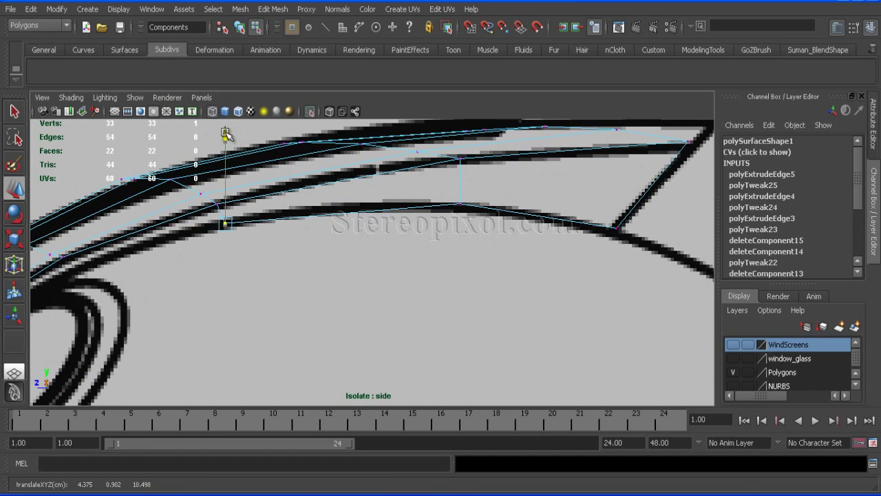
{"action": "scroll", "coordinate": [226, 135], "scroll_direction": "down", "scroll_amount": 6}
{"action": "key", "text": "space"}
{"action": "left_click", "coordinate": [371, 261]}
{"action": "left_click_drag", "start_coordinate": [461, 309], "coordinate": [314, 321], "text": "alt"}
{"action": "key", "text": "space"}
{"action": "key", "text": "space"}
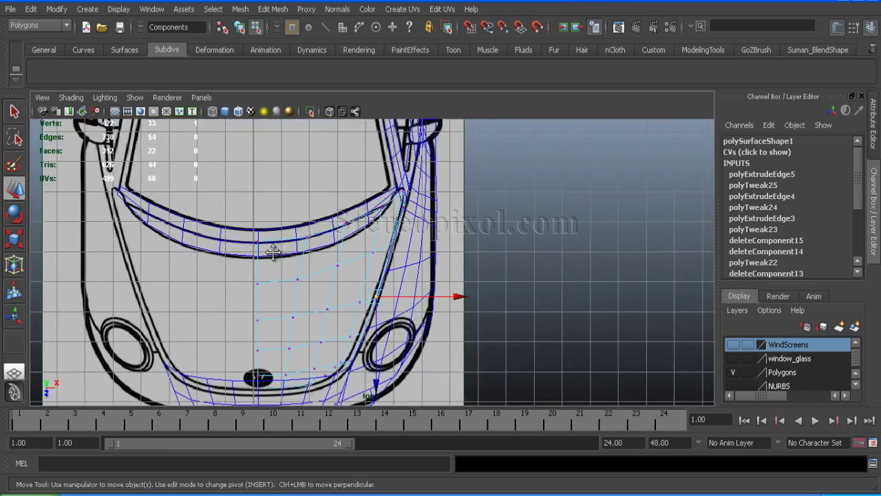
Step: Select the trim edge near the headlight and extrude it once more along the hood
{"action": "scroll", "coordinate": [274, 264], "scroll_direction": "up", "scroll_amount": 5}
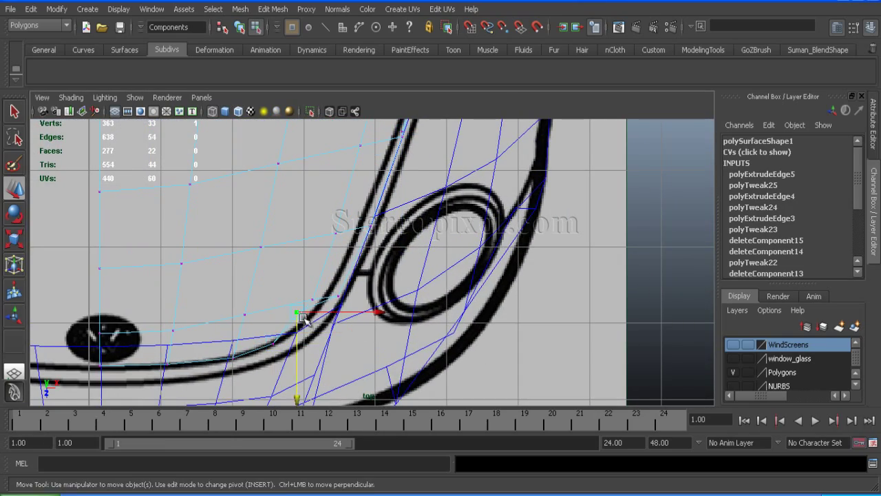
{"action": "left_click", "coordinate": [452, 311]}
{"action": "left_click", "coordinate": [338, 296]}
{"action": "middle_click_drag", "start_coordinate": [407, 226], "coordinate": [375, 169], "text": "alt"}
{"action": "right_click_drag", "start_coordinate": [334, 245], "coordinate": [330, 213]}
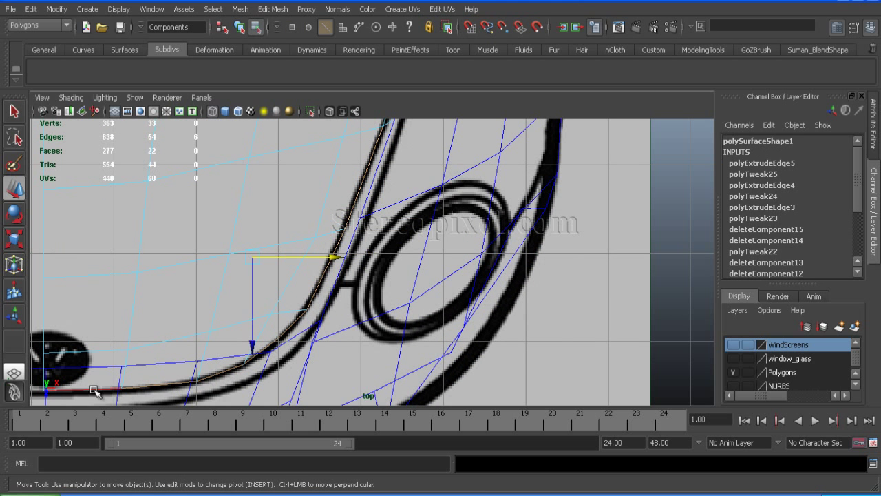
{"action": "middle_click_drag", "start_coordinate": [99, 391], "coordinate": [345, 230], "text": "alt"}
{"action": "mouse_move", "coordinate": [276, 282]}
{"action": "left_mouse_down", "text": "alt"}
{"action": "mouse_move", "coordinate": [344, 251]}
{"action": "mouse_move", "coordinate": [270, 298]}
{"action": "mouse_move", "coordinate": [275, 275]}
{"action": "left_mouse_up", "text": "alt"}
{"action": "left_click", "coordinate": [270, 10]}
{"action": "left_click", "coordinate": [284, 43]}
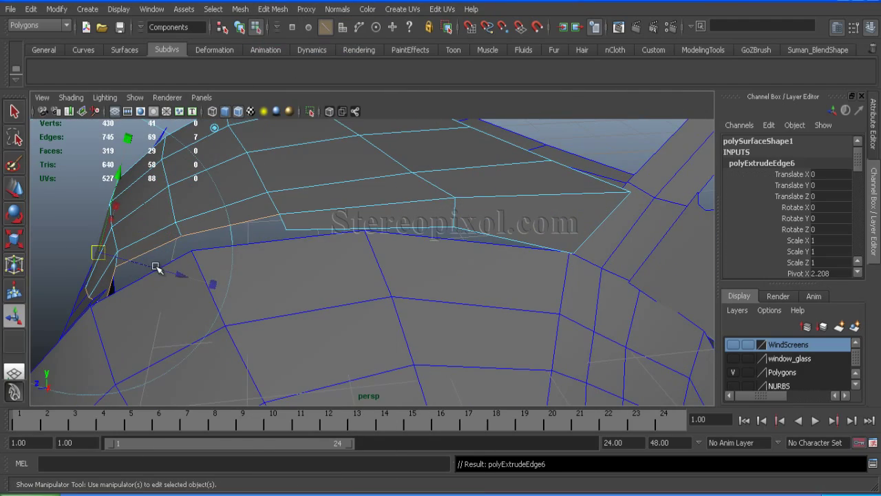
{"action": "left_click_drag", "start_coordinate": [162, 270], "coordinate": [327, 240], "text": "alt"}
Step: Weld the trim's open corner vertices with the Merge Vertex Tool
{"action": "right_click_drag", "start_coordinate": [323, 232], "coordinate": [309, 227]}
{"action": "left_click", "coordinate": [273, 10]}
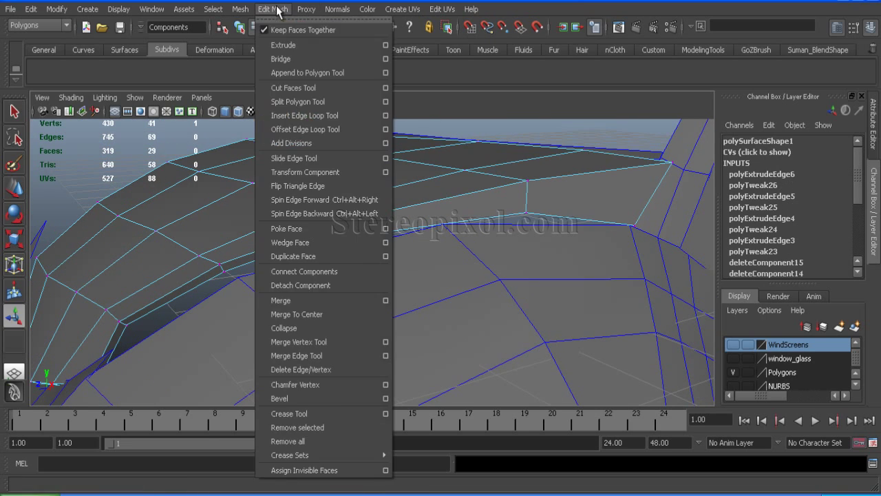
{"action": "left_click", "coordinate": [316, 342]}
{"action": "left_click_drag", "start_coordinate": [352, 236], "coordinate": [344, 296], "text": "alt"}
{"action": "key", "text": "space"}
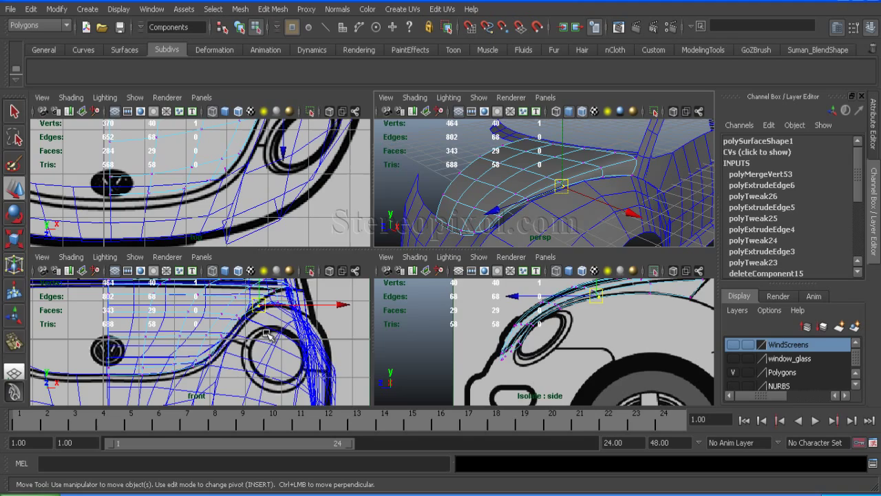
Step: Align the vertices beside the headlight with the top-view blueprint curve
{"action": "key", "text": "space"}
{"action": "right_click_drag", "start_coordinate": [232, 211], "coordinate": [326, 304], "text": "alt"}
{"action": "right_click_drag", "start_coordinate": [382, 268], "coordinate": [393, 314], "text": "alt"}
{"action": "right_click_drag", "start_coordinate": [348, 251], "coordinate": [347, 252]}
{"action": "middle_click_drag", "start_coordinate": [347, 251], "coordinate": [268, 269], "text": "alt"}
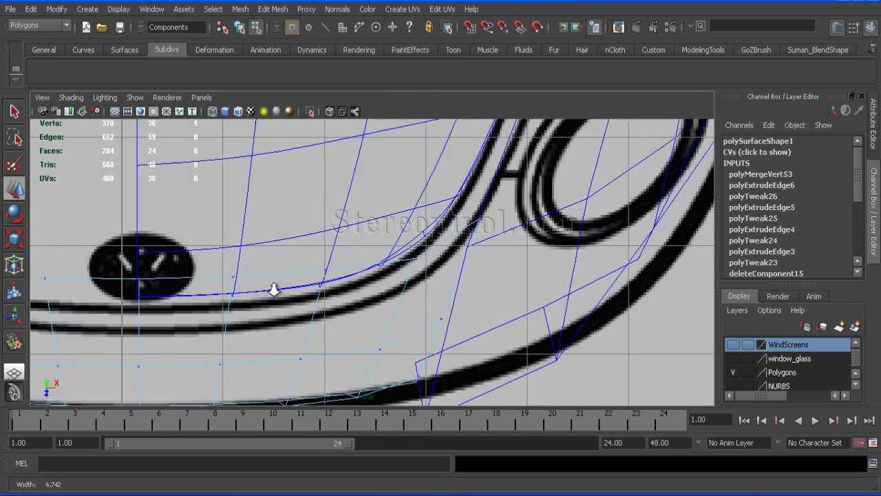
{"action": "right_click_drag", "start_coordinate": [268, 269], "coordinate": [190, 250], "text": "alt"}
{"action": "left_click", "coordinate": [191, 253]}
{"action": "key", "text": "ctrl+z"}
{"action": "middle_click_drag", "start_coordinate": [287, 329], "coordinate": [318, 250], "text": "alt"}
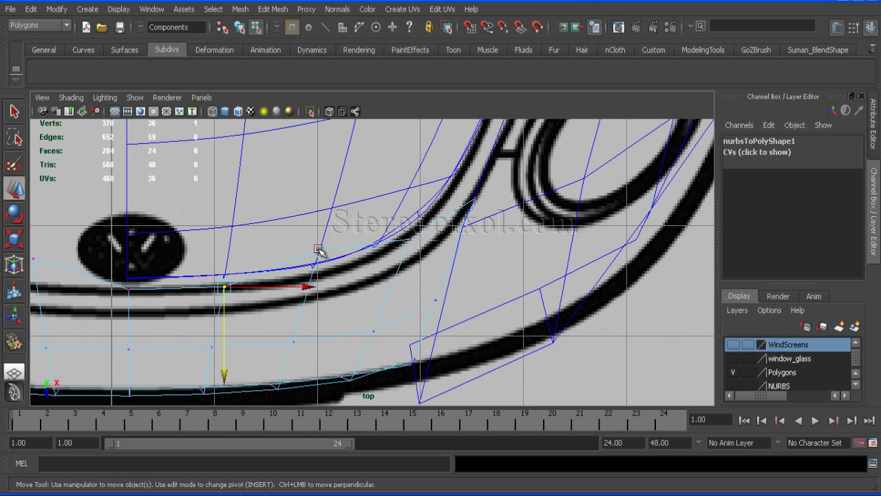
{"action": "right_click_drag", "start_coordinate": [320, 312], "coordinate": [345, 276], "text": "alt"}
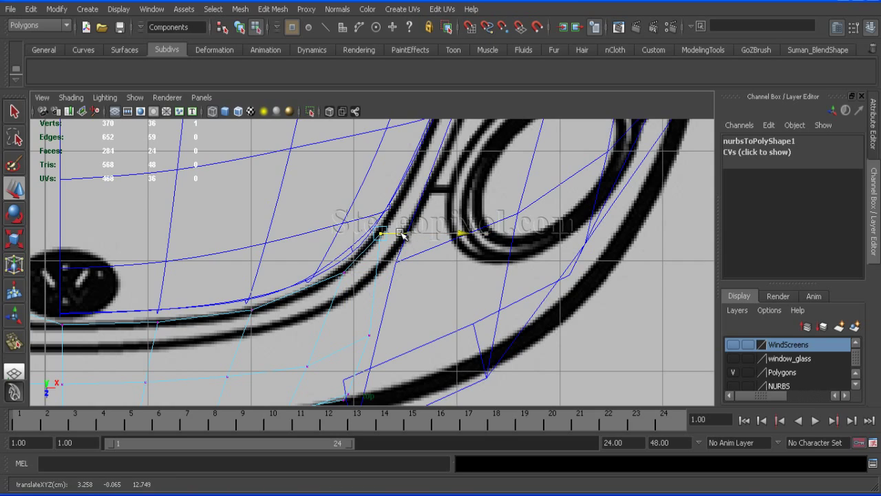
Step: Maximise the perspective view and tumble around the front fender's wheel arch
{"action": "key", "text": "space"}
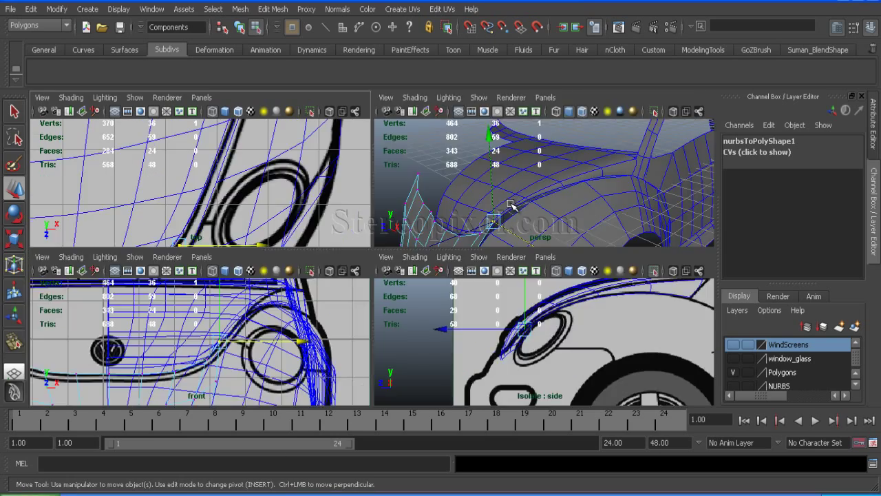
{"action": "key", "text": "space"}
{"action": "left_click_drag", "start_coordinate": [535, 289], "coordinate": [419, 207], "text": "alt"}
{"action": "left_click_drag", "start_coordinate": [611, 305], "coordinate": [344, 289], "text": "alt"}
{"action": "right_click_drag", "start_coordinate": [344, 289], "coordinate": [338, 384], "text": "alt"}
Step: Insert a supporting edge loop along the hood panel's lower edge
{"action": "left_click_drag", "start_coordinate": [338, 384], "coordinate": [346, 342], "text": "alt"}
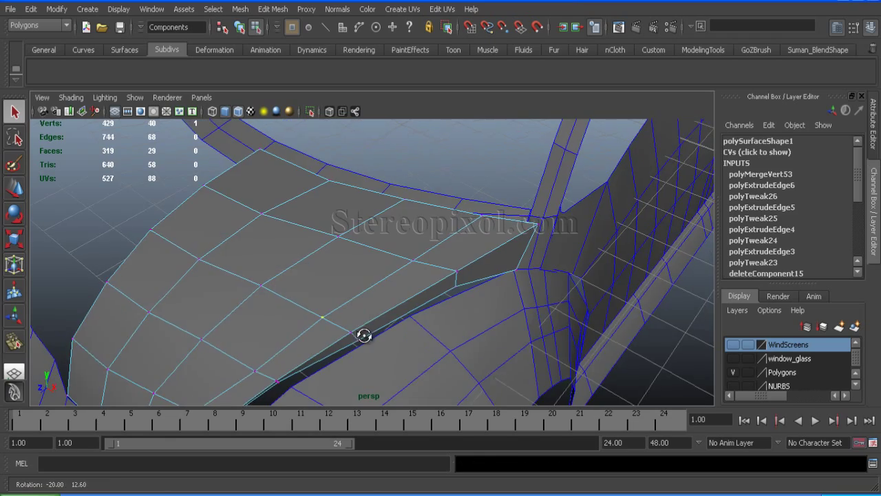
{"action": "left_click_drag", "start_coordinate": [363, 334], "coordinate": [163, 367], "text": "alt"}
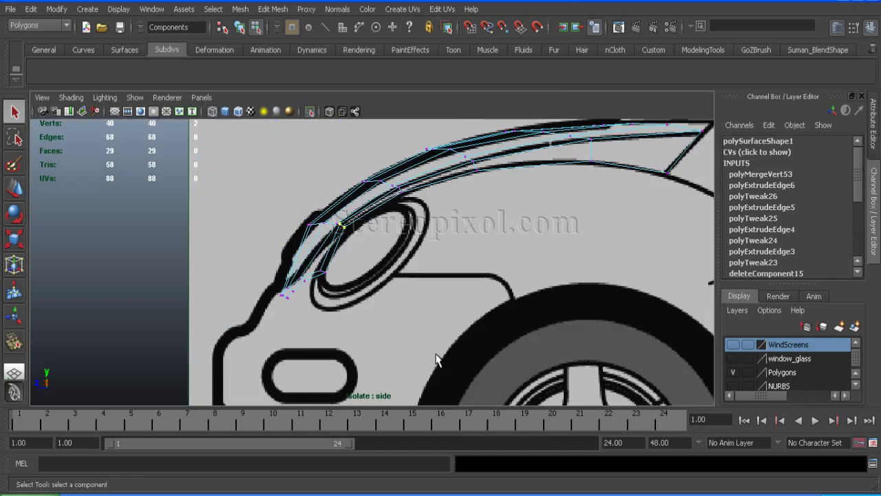
{"action": "key", "text": "w"}
{"action": "scroll", "coordinate": [340, 252], "scroll_direction": "up", "scroll_amount": 3}
{"action": "left_click", "coordinate": [292, 300]}
{"action": "scroll", "coordinate": [275, 319], "scroll_direction": "up", "scroll_amount": 2}
{"action": "left_click", "coordinate": [272, 9]}
{"action": "left_click", "coordinate": [430, 103]}
{"action": "left_click_drag", "start_coordinate": [252, 282], "coordinate": [241, 307]}
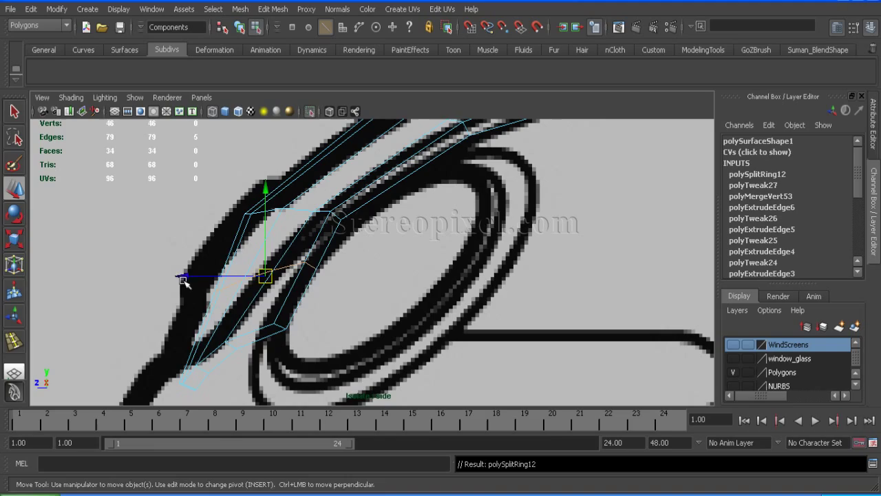
Step: Slide the new edge loop along the panel with the Slide Edge Tool
{"action": "mouse_move", "coordinate": [283, 296]}
{"action": "left_mouse_down", "text": "alt"}
{"action": "mouse_move", "coordinate": [419, 199]}
{"action": "mouse_move", "coordinate": [271, 268]}
{"action": "mouse_move", "coordinate": [335, 261]}
{"action": "mouse_move", "coordinate": [260, 292]}
{"action": "mouse_move", "coordinate": [267, 296]}
{"action": "left_mouse_up", "text": "alt"}
{"action": "left_click_drag", "start_coordinate": [278, 359], "coordinate": [285, 348], "text": "alt"}
{"action": "left_click", "coordinate": [273, 8]}
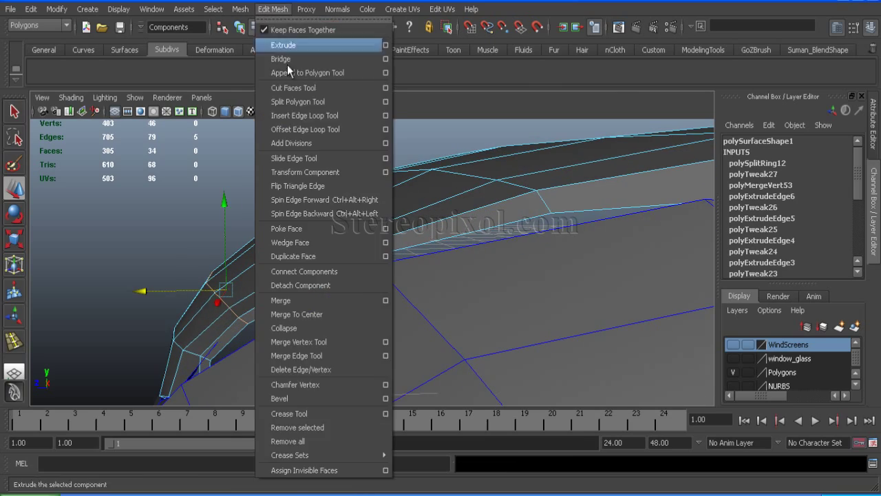
{"action": "left_click", "coordinate": [288, 159]}
{"action": "left_click", "coordinate": [246, 252]}
{"action": "left_click_drag", "start_coordinate": [246, 251], "coordinate": [441, 234], "text": "alt"}
Step: Insert a second supporting edge loop, bringing the hood to 44 faces
{"action": "left_click", "coordinate": [272, 8]}
{"action": "left_click", "coordinate": [303, 115]}
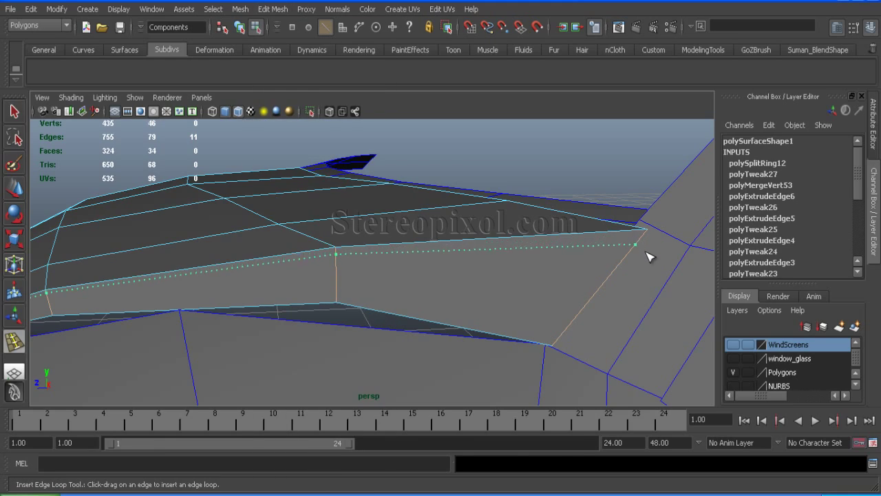
{"action": "left_click_drag", "start_coordinate": [311, 341], "coordinate": [291, 236], "text": "alt"}
{"action": "key", "text": "F8"}
Step: Select the bonnet trim piece polySurface1 and isolate it with View Selected
{"action": "left_click", "coordinate": [335, 206]}
{"action": "left_click_drag", "start_coordinate": [334, 206], "coordinate": [206, 220], "text": "alt"}
{"action": "left_click", "coordinate": [127, 98]}
{"action": "mouse_move", "coordinate": [154, 37]}
{"action": "left_click", "coordinate": [247, 52]}
Step: Switch the trim to vertex mode and inspect its pointed edge up close
{"action": "left_click_drag", "start_coordinate": [322, 181], "coordinate": [217, 220], "text": "alt"}
{"action": "right_click_drag", "start_coordinate": [216, 221], "coordinate": [572, 246], "text": "alt"}
{"action": "left_click_drag", "start_coordinate": [572, 246], "coordinate": [482, 298], "text": "alt"}
{"action": "key", "text": "F8"}
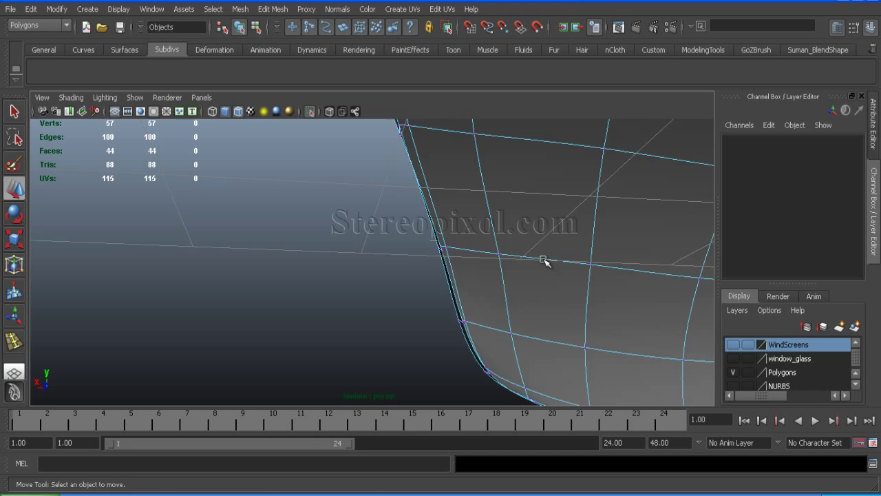
{"action": "left_click_drag", "start_coordinate": [546, 264], "coordinate": [353, 228], "text": "alt"}
{"action": "right_click_drag", "start_coordinate": [353, 227], "coordinate": [358, 323], "text": "alt"}
{"action": "left_click_drag", "start_coordinate": [352, 270], "coordinate": [337, 299]}
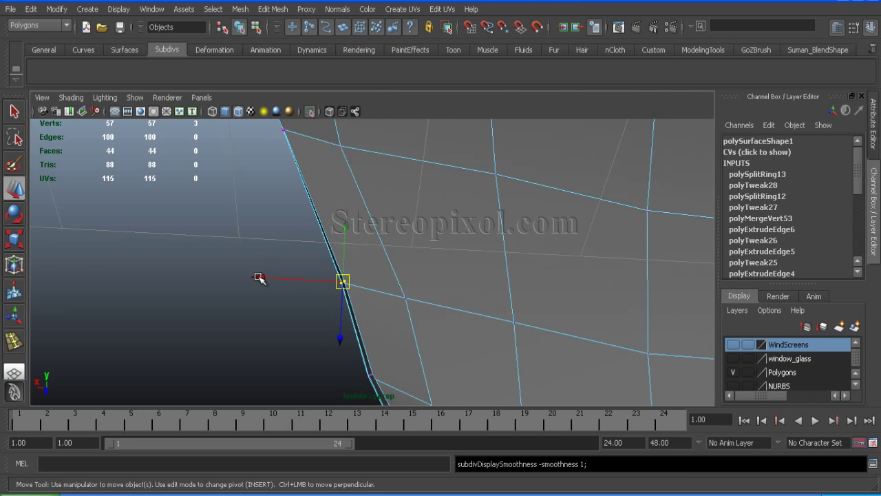
{"action": "left_click_drag", "start_coordinate": [253, 278], "coordinate": [481, 275], "text": "alt"}
{"action": "left_click_drag", "start_coordinate": [313, 278], "coordinate": [440, 195], "text": "alt"}
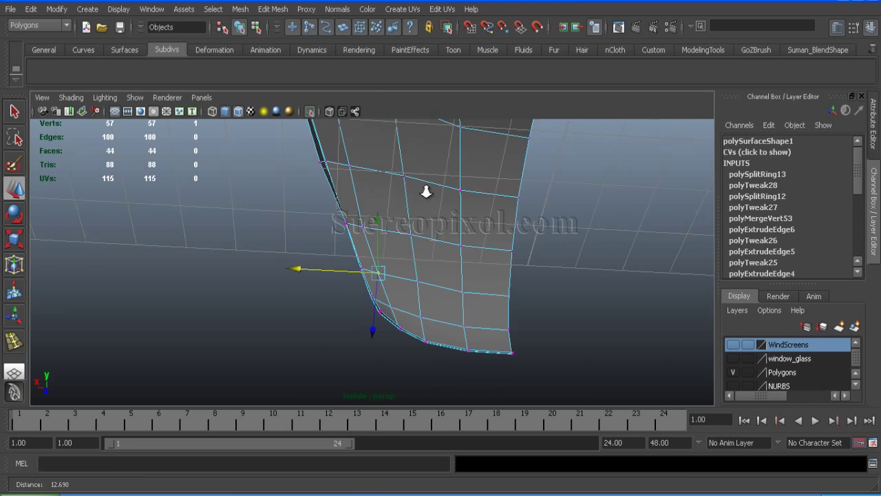
{"action": "right_click_drag", "start_coordinate": [440, 194], "coordinate": [417, 322], "text": "alt"}
{"action": "left_click_drag", "start_coordinate": [234, 227], "coordinate": [474, 251], "text": "alt"}
{"action": "right_click_drag", "start_coordinate": [475, 251], "coordinate": [540, 307], "text": "alt"}
{"action": "left_click_drag", "start_coordinate": [573, 306], "coordinate": [569, 220], "text": "alt"}
Step: Select three vertices along the trim's top edge and lift them to follow the hood curve
{"action": "left_click_drag", "start_coordinate": [397, 321], "coordinate": [461, 205]}
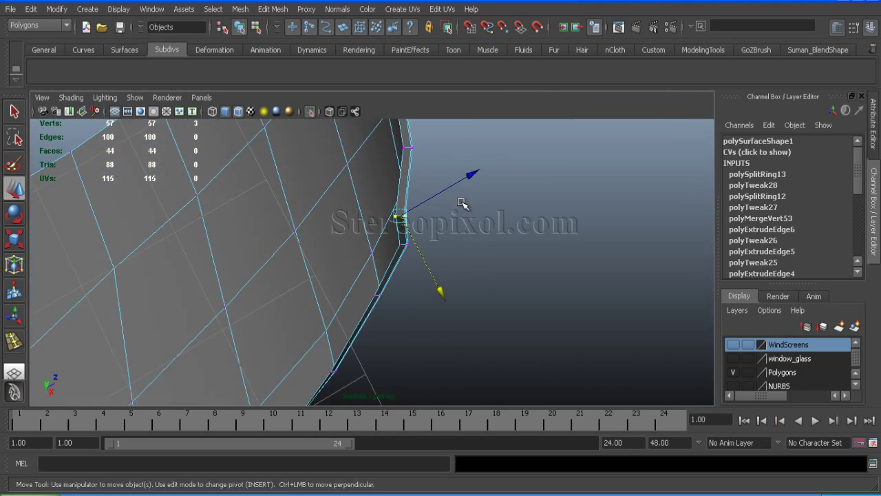
{"action": "left_click_drag", "start_coordinate": [484, 172], "coordinate": [285, 220], "text": "alt"}
{"action": "right_click_drag", "start_coordinate": [269, 259], "coordinate": [363, 247], "text": "alt"}
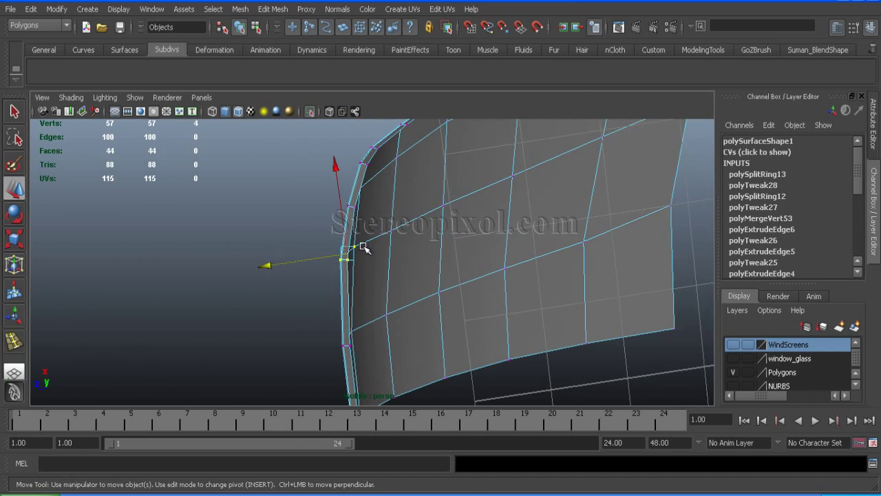
{"action": "left_click_drag", "start_coordinate": [575, 279], "coordinate": [410, 267], "text": "alt"}
{"action": "left_click", "coordinate": [410, 267]}
{"action": "left_click", "coordinate": [410, 267]}
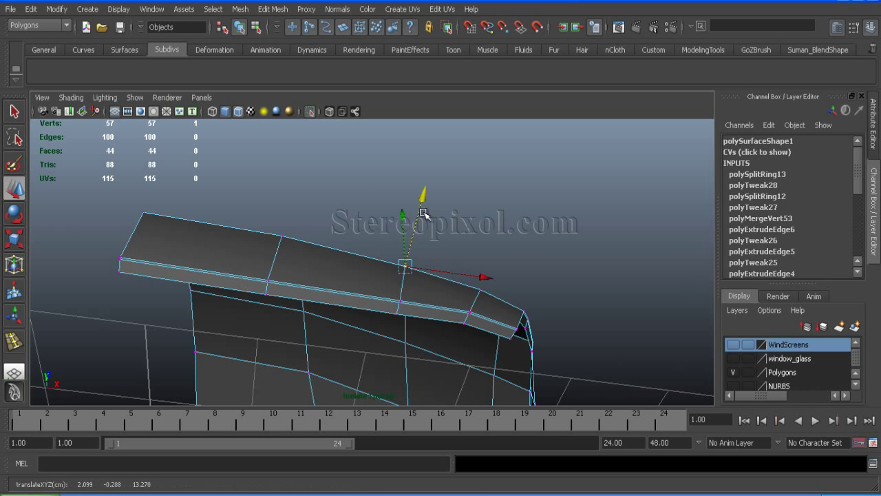
{"action": "left_click_drag", "start_coordinate": [419, 211], "coordinate": [255, 291], "text": "alt"}
{"action": "left_click_drag", "start_coordinate": [252, 259], "coordinate": [261, 162]}
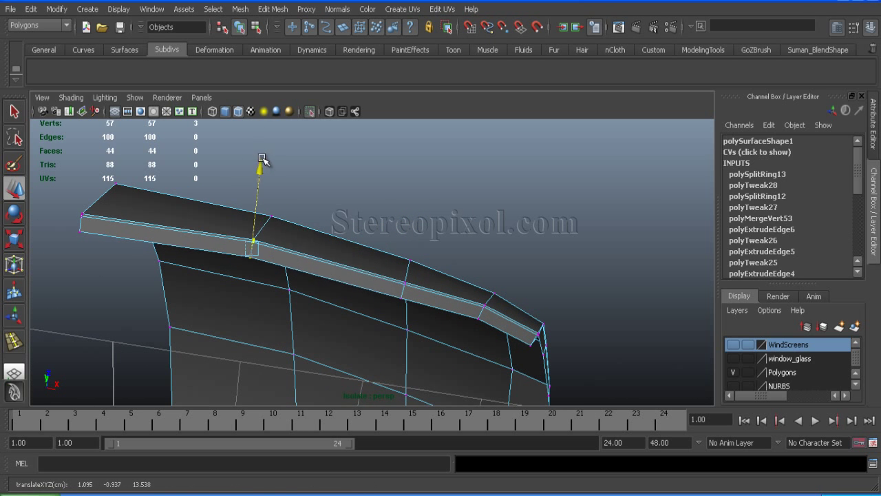
Step: Check the reshaped trim from above, then reselect it as a whole object
{"action": "left_click_drag", "start_coordinate": [411, 294], "coordinate": [322, 243], "text": "alt"}
{"action": "middle_click_drag", "start_coordinate": [322, 242], "coordinate": [268, 289], "text": "alt"}
{"action": "left_click_drag", "start_coordinate": [526, 285], "coordinate": [426, 273], "text": "alt"}
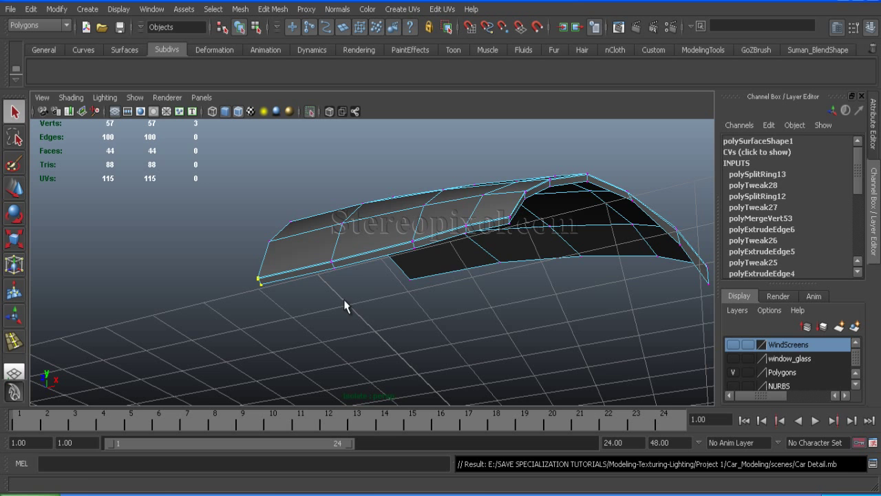
{"action": "left_click_drag", "start_coordinate": [486, 236], "coordinate": [354, 291], "text": "alt"}
{"action": "right_click_drag", "start_coordinate": [362, 260], "coordinate": [415, 239]}
{"action": "left_click", "coordinate": [351, 231]}
{"action": "left_click", "coordinate": [32, 9]}
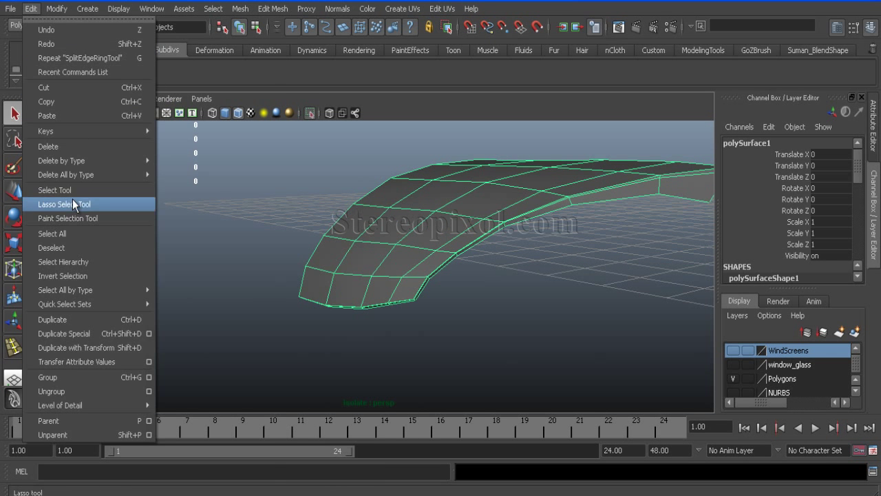
Step: Delete the trim's construction history and select an edge along the fender
{"action": "left_click", "coordinate": [185, 84]}
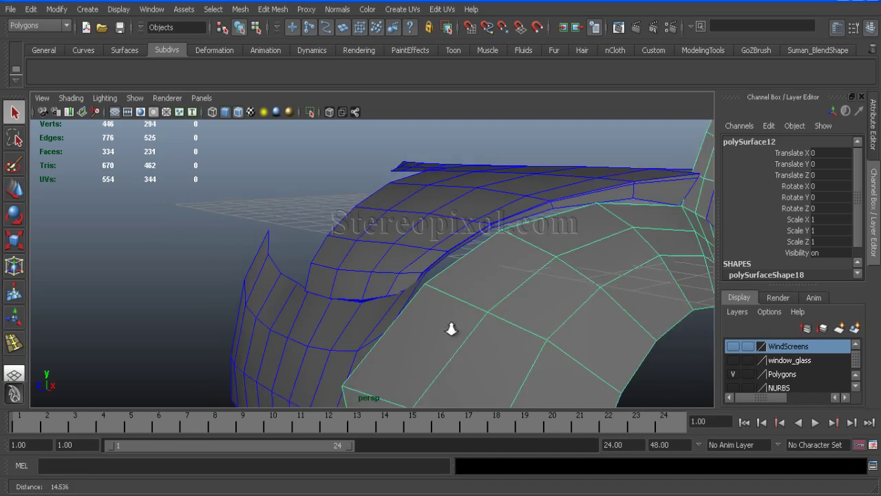
{"action": "left_click_drag", "start_coordinate": [450, 328], "coordinate": [381, 263], "text": "alt"}
{"action": "right_click_drag", "start_coordinate": [381, 263], "coordinate": [382, 311]}
{"action": "left_click", "coordinate": [365, 307]}
{"action": "left_click_drag", "start_coordinate": [365, 307], "coordinate": [205, 311], "text": "alt"}
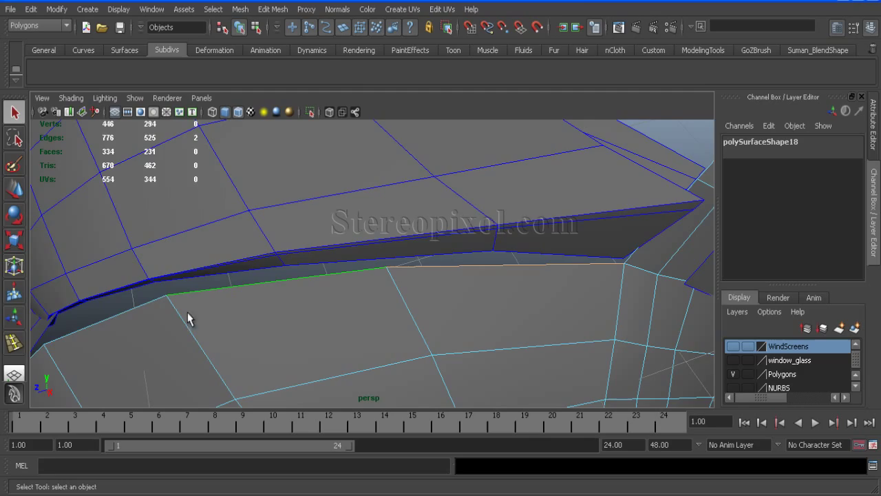
{"action": "left_click_drag", "start_coordinate": [207, 355], "coordinate": [279, 324], "text": "alt"}
Step: In the top view, move a fender point onto the blueprint outline
{"action": "key", "text": "space"}
{"action": "right_click_drag", "start_coordinate": [433, 229], "coordinate": [344, 350], "text": "alt"}
{"action": "right_click_drag", "start_coordinate": [315, 263], "coordinate": [315, 336]}
{"action": "scroll", "coordinate": [303, 275], "scroll_direction": "up", "scroll_amount": 3}
{"action": "left_click", "coordinate": [320, 293]}
{"action": "key", "text": "w"}
{"action": "scroll", "coordinate": [338, 360], "scroll_direction": "up", "scroll_amount": 2}
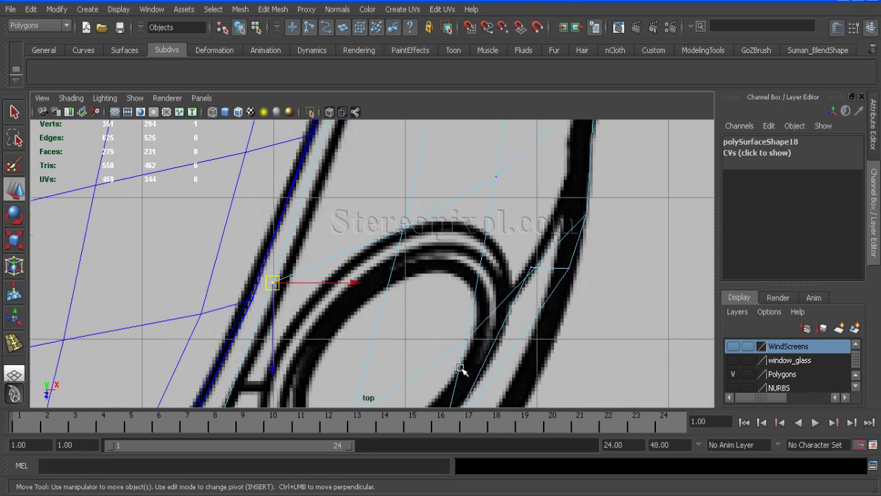
{"action": "middle_click_drag", "start_coordinate": [355, 280], "coordinate": [310, 322], "text": "alt"}
{"action": "middle_click_drag", "start_coordinate": [399, 311], "coordinate": [397, 285], "text": "alt"}
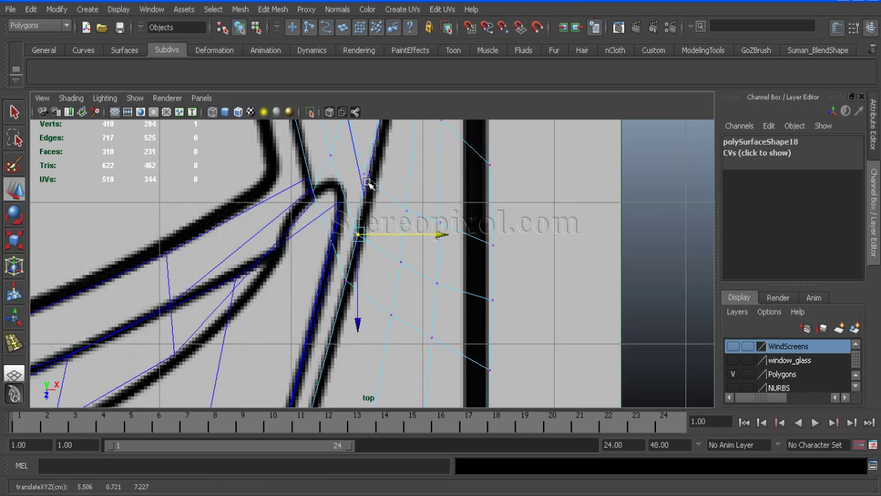
Step: Pan along the top-view outline and select the next fender point
{"action": "middle_click_drag", "start_coordinate": [430, 175], "coordinate": [314, 273], "text": "alt"}
{"action": "scroll", "coordinate": [314, 273], "scroll_direction": "down", "scroll_amount": 3}
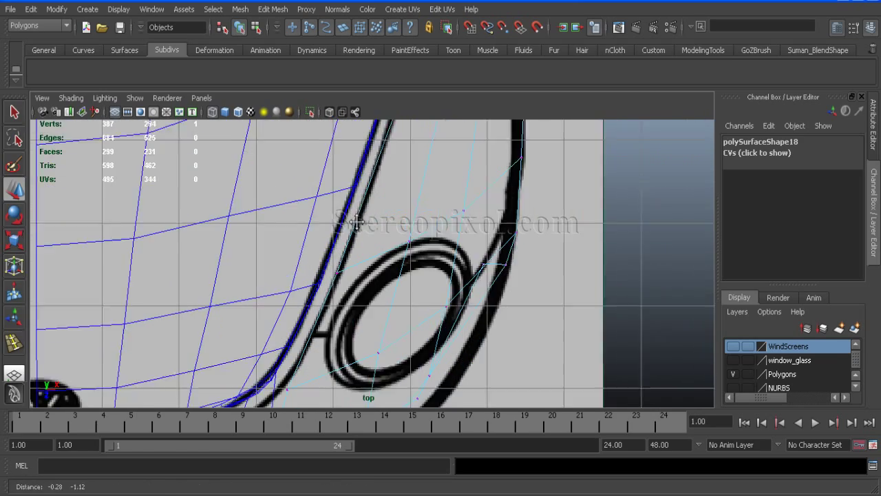
{"action": "scroll", "coordinate": [335, 274], "scroll_direction": "up", "scroll_amount": 2}
{"action": "middle_click_drag", "start_coordinate": [292, 349], "coordinate": [279, 391], "text": "alt"}
{"action": "scroll", "coordinate": [413, 334], "scroll_direction": "down", "scroll_amount": 2}
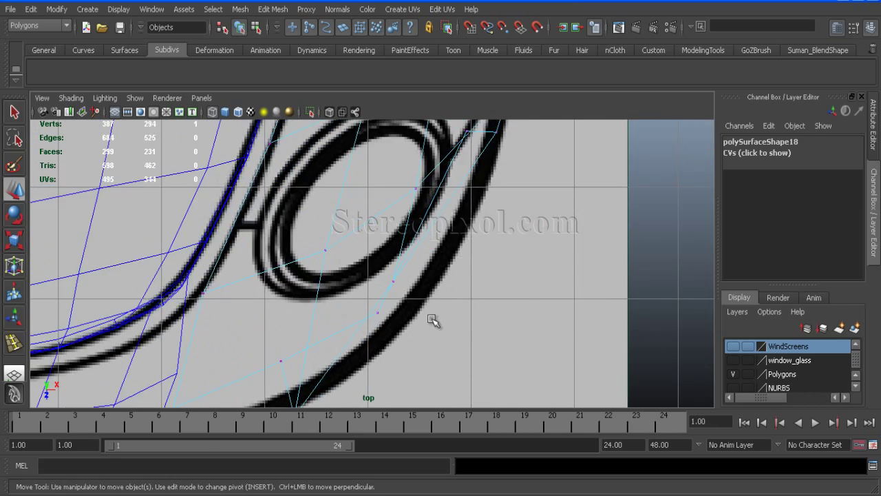
{"action": "middle_click_drag", "start_coordinate": [413, 335], "coordinate": [455, 219], "text": "alt"}
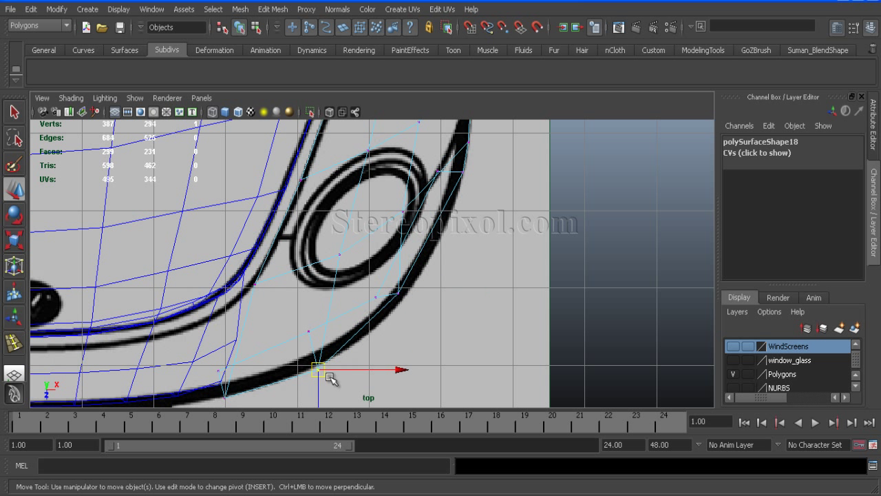
{"action": "left_click", "coordinate": [377, 299]}
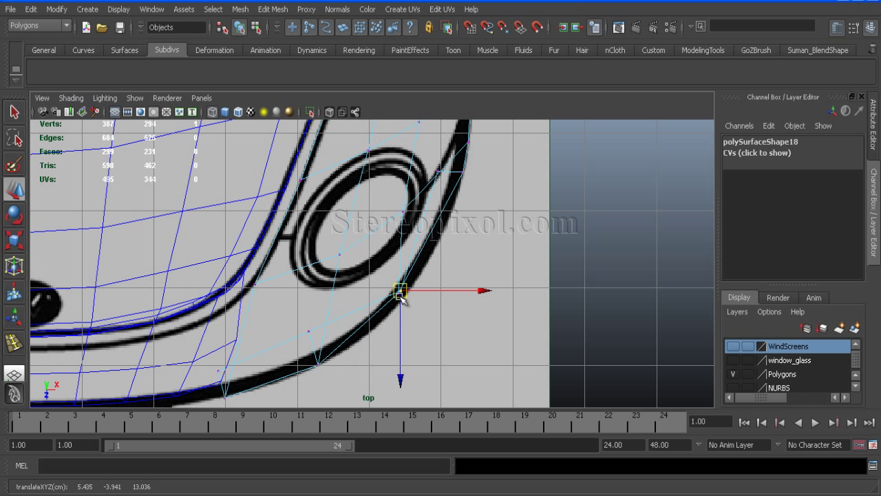
Step: Select another outline point and bring the fender corner into view
{"action": "middle_click_drag", "start_coordinate": [224, 385], "coordinate": [406, 375], "text": "alt"}
{"action": "scroll", "coordinate": [470, 328], "scroll_direction": "down", "scroll_amount": 1}
{"action": "scroll", "coordinate": [295, 269], "scroll_direction": "up", "scroll_amount": 3}
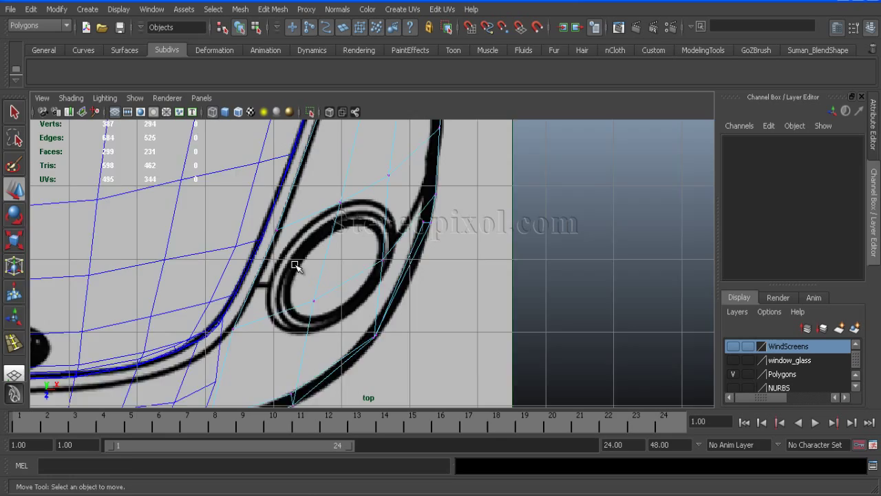
{"action": "right_click_drag", "start_coordinate": [255, 295], "coordinate": [203, 261]}
{"action": "left_click", "coordinate": [246, 350]}
{"action": "middle_click_drag", "start_coordinate": [248, 354], "coordinate": [299, 404], "text": "alt"}
{"action": "middle_click_drag", "start_coordinate": [334, 229], "coordinate": [413, 344], "text": "alt"}
{"action": "left_click", "coordinate": [273, 9]}
Step: Extrude the selected fender edge and check it in the four-view layout
{"action": "left_click", "coordinate": [284, 44]}
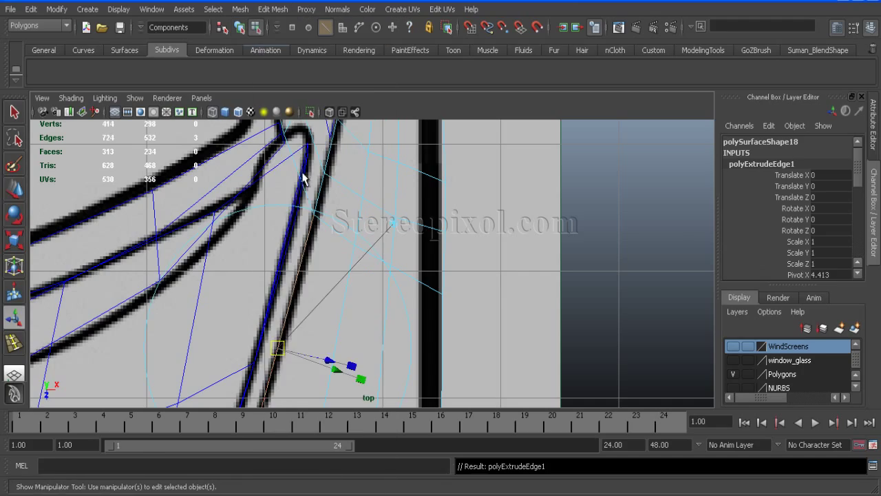
{"action": "key", "text": "w"}
{"action": "middle_click_drag", "start_coordinate": [323, 381], "coordinate": [406, 267], "text": "alt"}
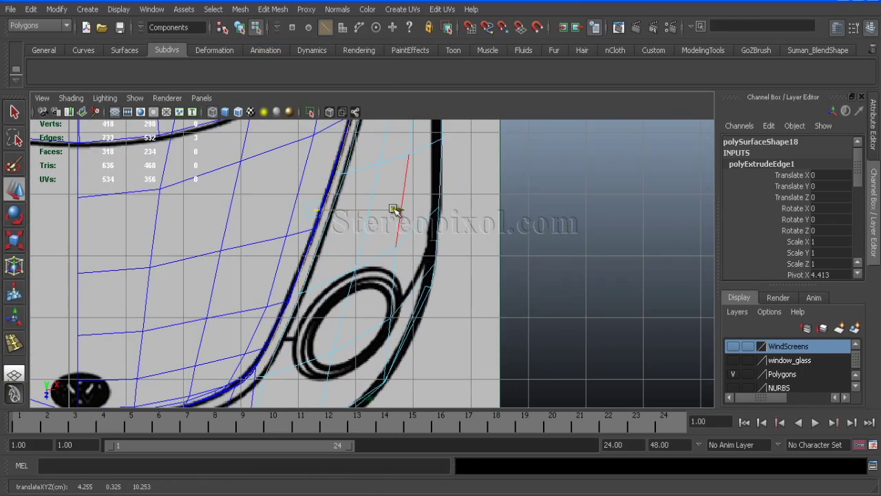
{"action": "key", "text": "space"}
{"action": "key", "text": "space"}
{"action": "left_click_drag", "start_coordinate": [273, 321], "coordinate": [364, 335], "text": "alt"}
Step: Insert an edge loop across the extruded strip
{"action": "left_click", "coordinate": [273, 9]}
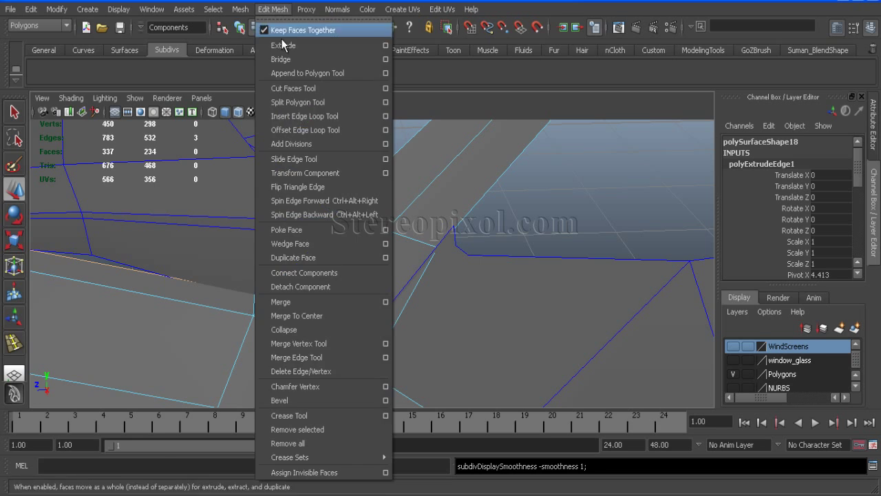
{"action": "left_click", "coordinate": [286, 116]}
{"action": "left_click_drag", "start_coordinate": [205, 337], "coordinate": [175, 356], "text": "alt"}
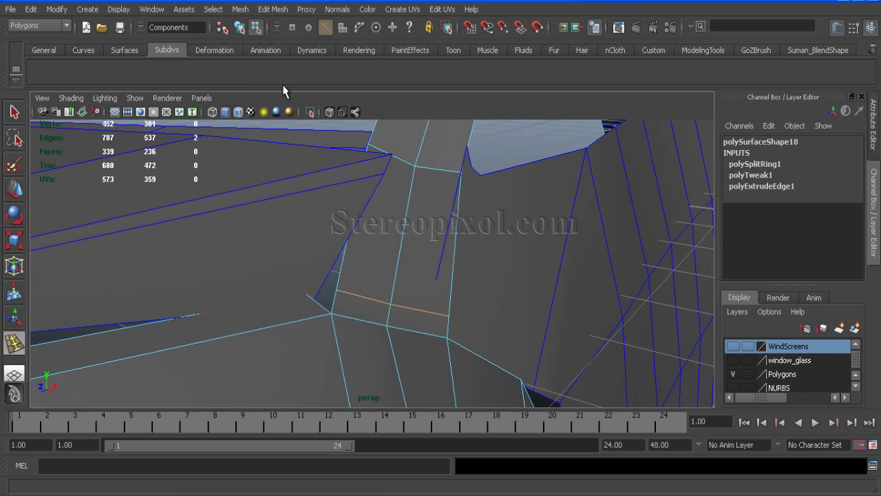
{"action": "right_click_drag", "start_coordinate": [137, 299], "coordinate": [262, 303], "text": "alt"}
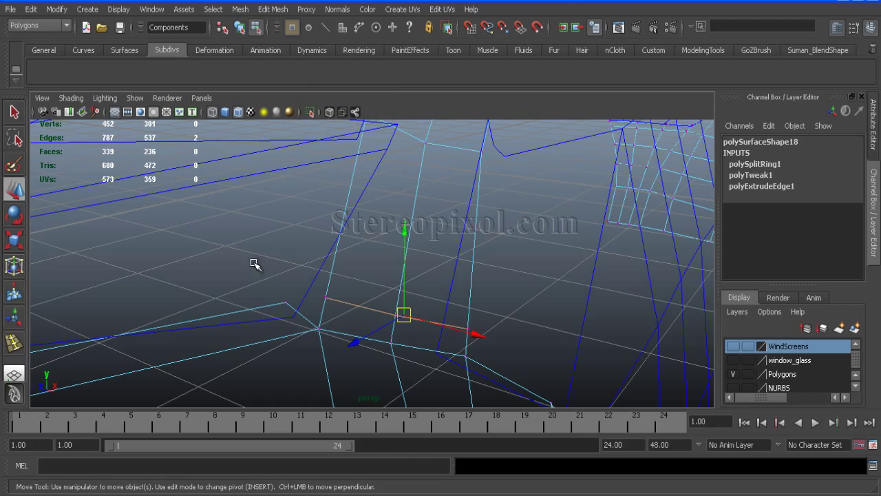
Step: Merge the loose vertex into its neighbouring vertex
{"action": "left_click", "coordinate": [272, 9]}
{"action": "left_click", "coordinate": [426, 347]}
{"action": "left_click", "coordinate": [287, 305]}
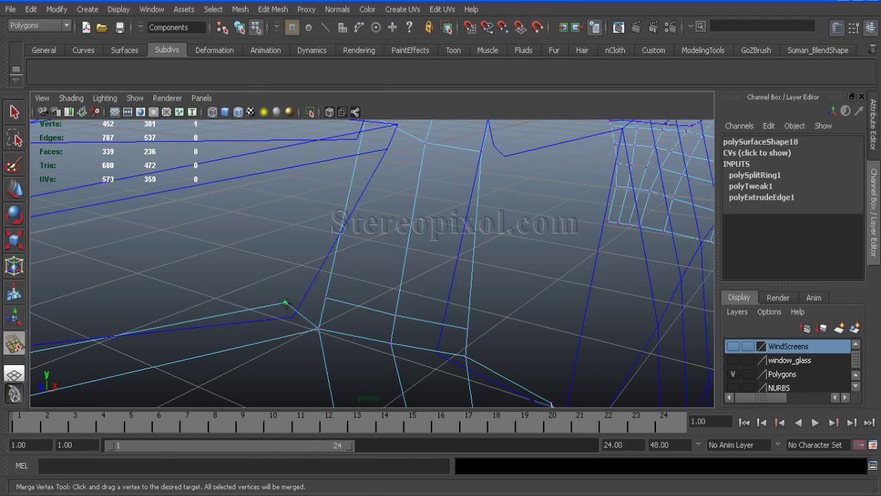
{"action": "left_click_drag", "start_coordinate": [287, 305], "coordinate": [493, 260], "text": "alt"}
Step: In the top view, cut a split edge across the fender faces with the Split Polygon Tool
{"action": "middle_click_drag", "start_coordinate": [509, 269], "coordinate": [214, 301], "text": "alt"}
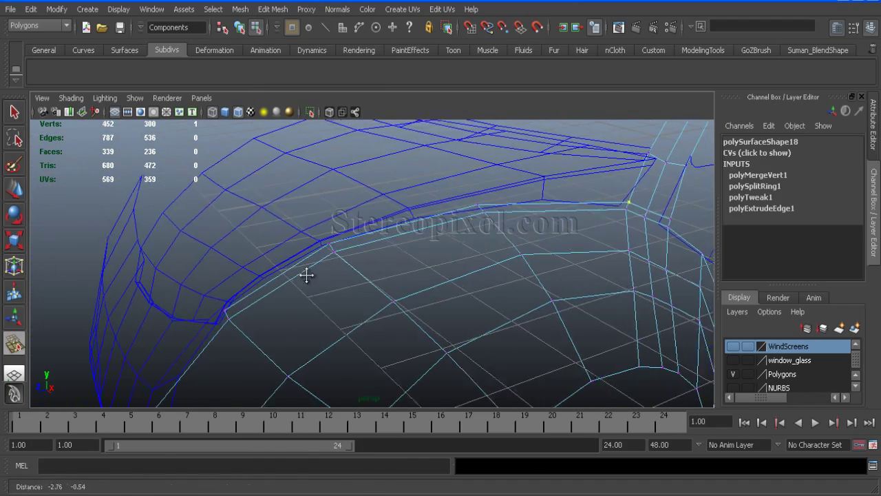
{"action": "mouse_move", "coordinate": [301, 306]}
{"action": "left_mouse_down", "text": "alt"}
{"action": "mouse_move", "coordinate": [318, 289]}
{"action": "mouse_move", "coordinate": [315, 297]}
{"action": "mouse_move", "coordinate": [460, 287]}
{"action": "mouse_move", "coordinate": [437, 268]}
{"action": "mouse_move", "coordinate": [450, 319]}
{"action": "mouse_move", "coordinate": [387, 321]}
{"action": "mouse_move", "coordinate": [279, 276]}
{"action": "mouse_move", "coordinate": [274, 333]}
{"action": "left_mouse_up", "text": "alt"}
{"action": "middle_click_drag", "start_coordinate": [274, 333], "coordinate": [313, 304], "text": "alt"}
{"action": "key", "text": "w"}
{"action": "scroll", "coordinate": [417, 313], "scroll_direction": "down", "scroll_amount": 4}
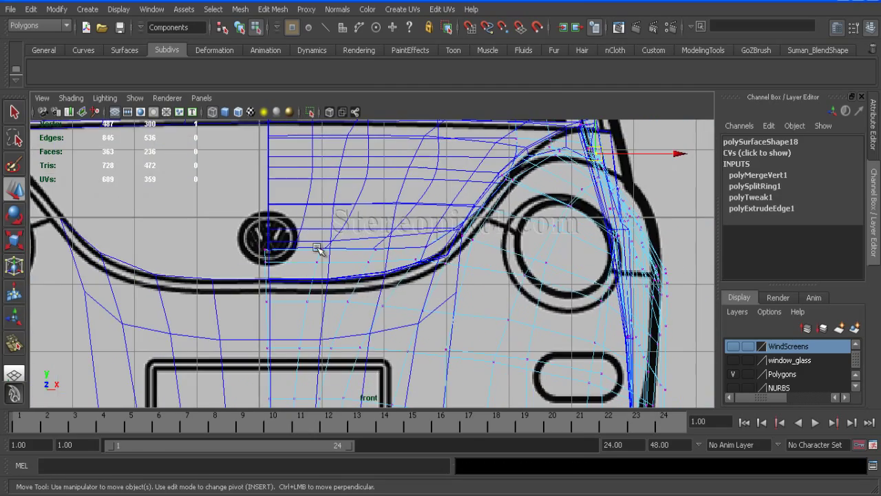
{"action": "key", "text": "space"}
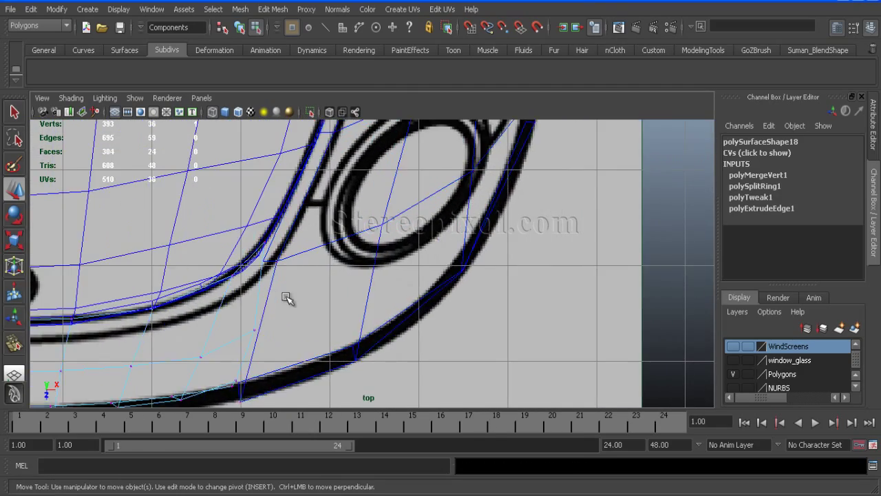
{"action": "scroll", "coordinate": [362, 265], "scroll_direction": "up", "scroll_amount": 5}
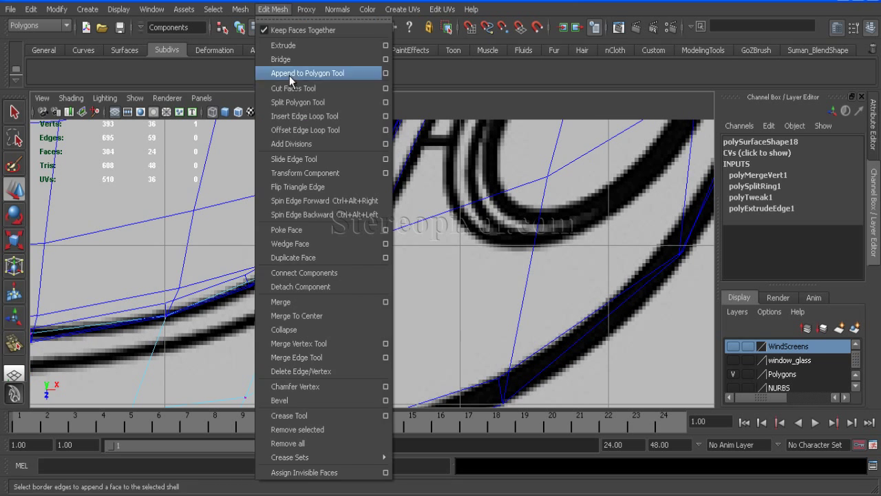
{"action": "left_click", "coordinate": [297, 102]}
{"action": "middle_click_drag", "start_coordinate": [161, 346], "coordinate": [241, 303], "text": "alt"}
{"action": "middle_click_drag", "start_coordinate": [108, 308], "coordinate": [239, 276], "text": "alt"}
{"action": "scroll", "coordinate": [305, 250], "scroll_direction": "down", "scroll_amount": 4}
{"action": "key", "text": "Return"}
Step: Orbit the perspective view around the fender to check the new cut
{"action": "key", "text": "space"}
{"action": "key", "text": "w"}
{"action": "key", "text": "space"}
{"action": "left_click_drag", "start_coordinate": [252, 305], "coordinate": [332, 307], "text": "alt"}
{"action": "scroll", "coordinate": [264, 284], "scroll_direction": "down", "scroll_amount": 5}
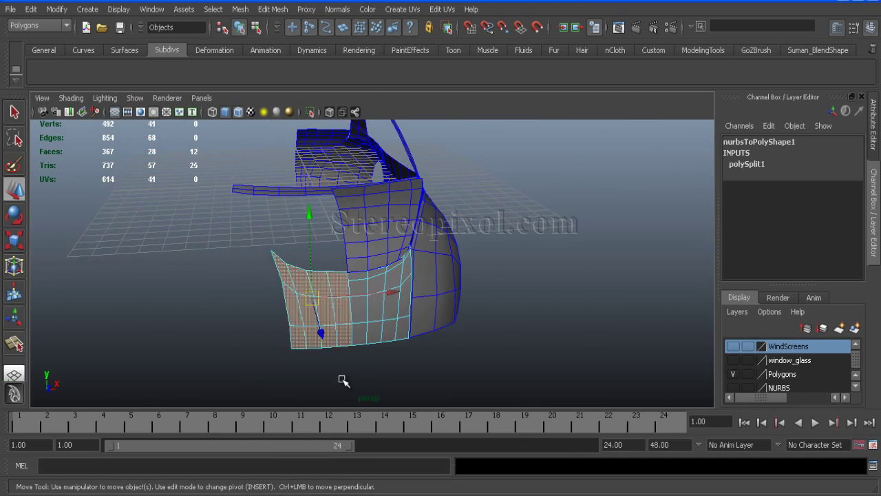
Step: In the front view, move a fender vertex onto the blueprint outline
{"action": "key", "text": "space"}
{"action": "key", "text": "space"}
{"action": "scroll", "coordinate": [464, 338], "scroll_direction": "up", "scroll_amount": 4}
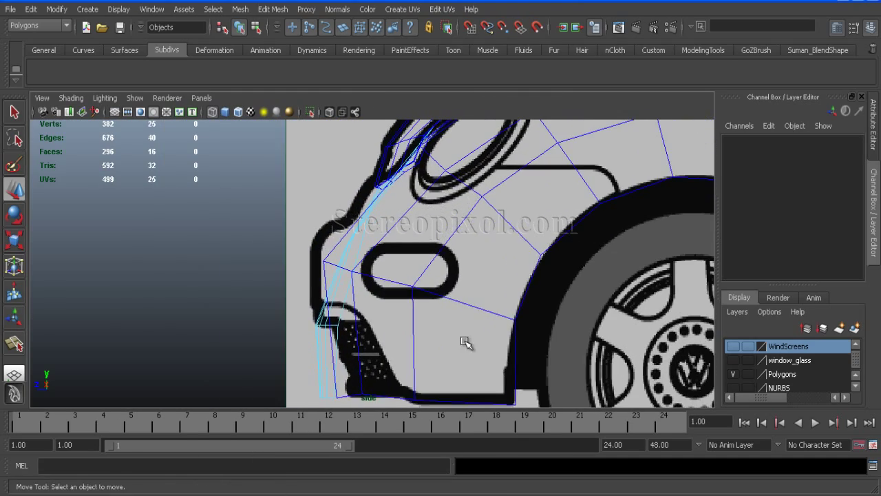
{"action": "right_click_drag", "start_coordinate": [303, 265], "coordinate": [252, 260]}
{"action": "scroll", "coordinate": [265, 205], "scroll_direction": "up", "scroll_amount": 2}
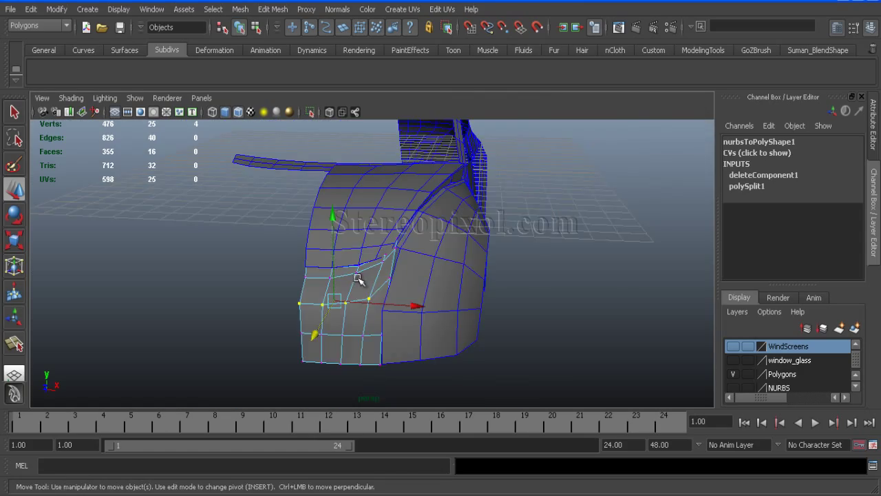
{"action": "left_click_drag", "start_coordinate": [358, 281], "coordinate": [419, 351], "text": "alt"}
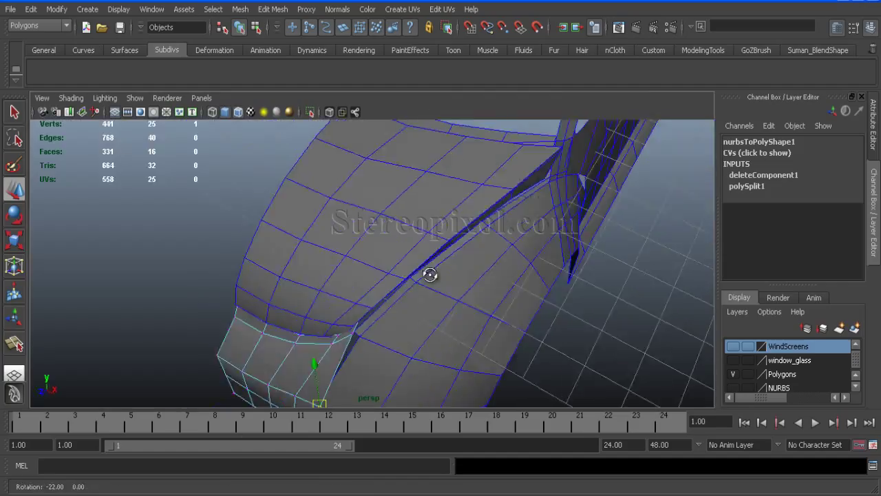
{"action": "left_click_drag", "start_coordinate": [429, 271], "coordinate": [444, 242], "text": "alt"}
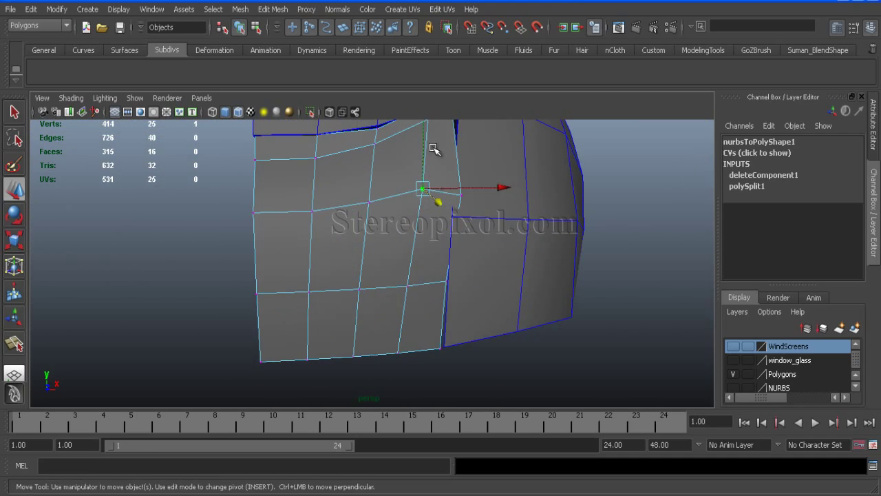
{"action": "left_click_drag", "start_coordinate": [426, 138], "coordinate": [388, 287], "text": "alt"}
Step: Slide the vertex along the side-view blueprint curve
{"action": "key", "text": "space"}
{"action": "scroll", "coordinate": [387, 287], "scroll_direction": "up", "scroll_amount": 2}
{"action": "key", "text": "space"}
{"action": "left_click_drag", "start_coordinate": [446, 210], "coordinate": [386, 231]}
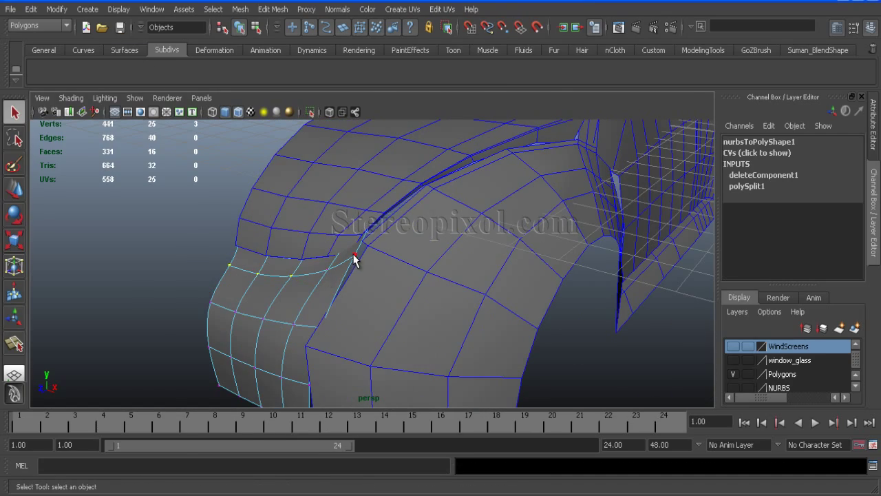
{"action": "key", "text": "w"}
{"action": "key", "text": "space"}
{"action": "left_click_drag", "start_coordinate": [371, 302], "coordinate": [443, 326]}
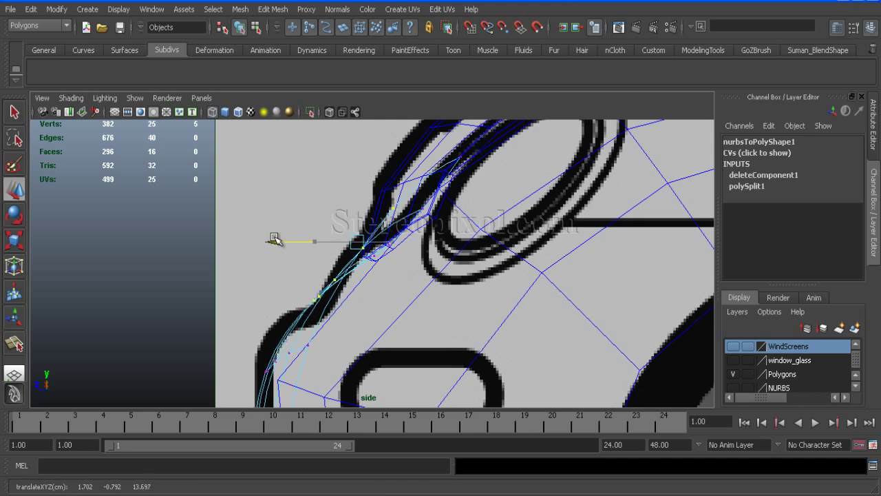
Step: Pick the vertex at the fender's upper corner and compare it against the front view
{"action": "key", "text": "space"}
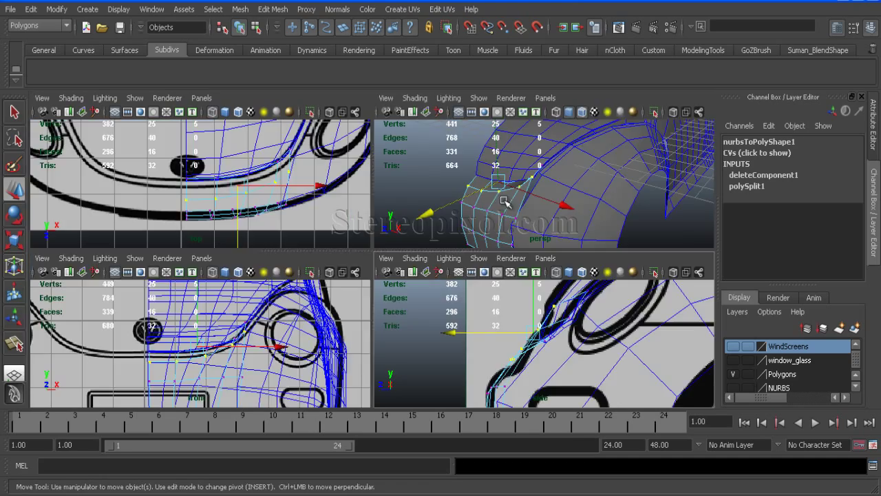
{"action": "key", "text": "space"}
{"action": "scroll", "coordinate": [521, 227], "scroll_direction": "up", "scroll_amount": 3}
{"action": "left_click", "coordinate": [274, 216]}
{"action": "scroll", "coordinate": [261, 217], "scroll_direction": "up", "scroll_amount": 3}
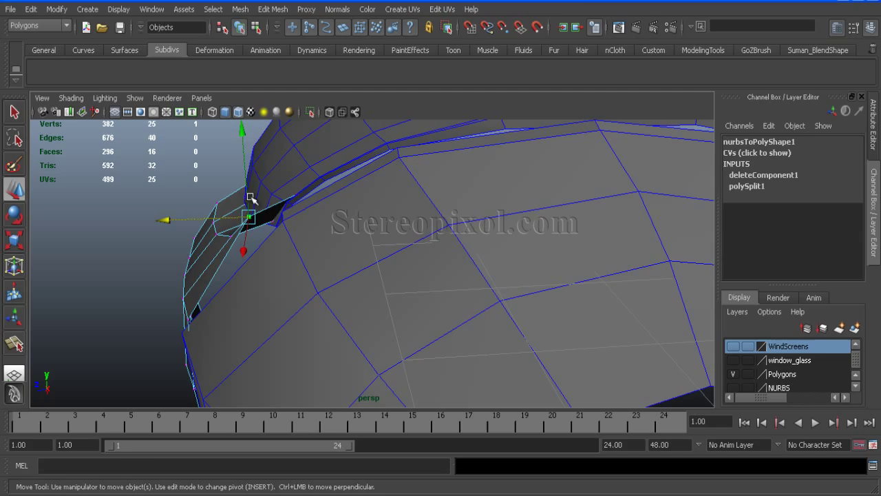
{"action": "left_click_drag", "start_coordinate": [261, 267], "coordinate": [284, 327], "text": "alt"}
{"action": "left_click_drag", "start_coordinate": [184, 297], "coordinate": [346, 299], "text": "alt"}
{"action": "key", "text": "space"}
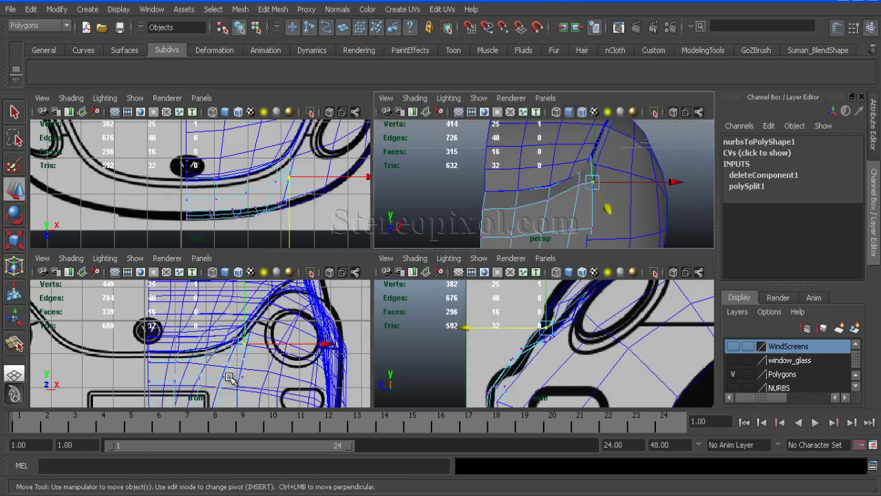
{"action": "key", "text": "space"}
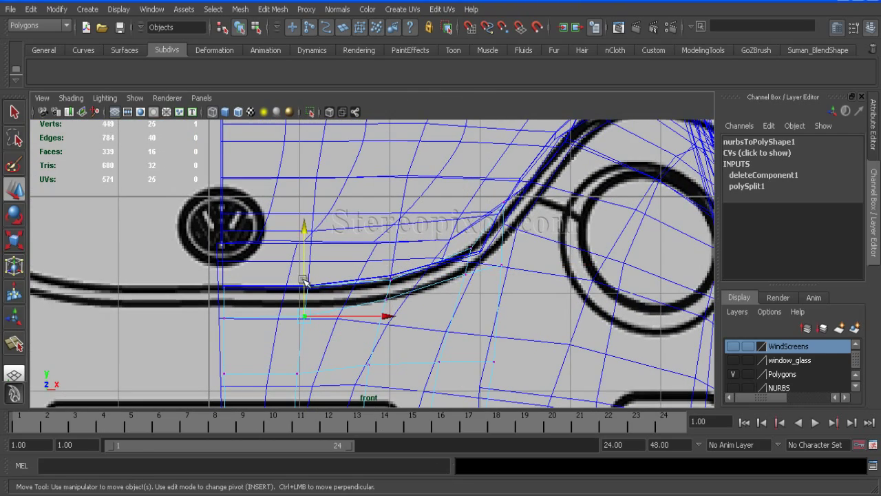
{"action": "right_click_drag", "start_coordinate": [238, 258], "coordinate": [389, 366], "text": "alt"}
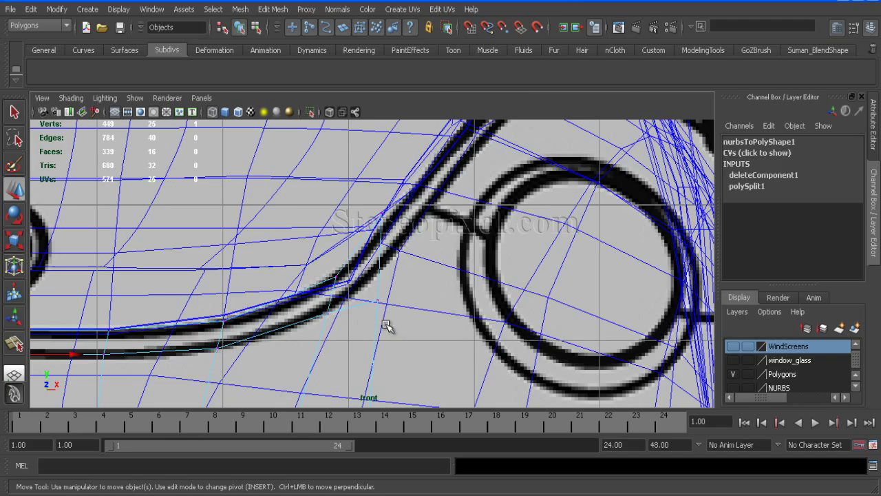
Step: Orbit the perspective view to inspect the fender along the hood seam
{"action": "key", "text": "space"}
{"action": "key", "text": "space"}
{"action": "mouse_move", "coordinate": [418, 264]}
{"action": "left_mouse_down", "text": "alt"}
{"action": "mouse_move", "coordinate": [256, 285]}
{"action": "mouse_move", "coordinate": [235, 372]}
{"action": "left_mouse_up", "text": "alt"}
{"action": "left_click_drag", "start_coordinate": [199, 296], "coordinate": [415, 183], "text": "alt"}
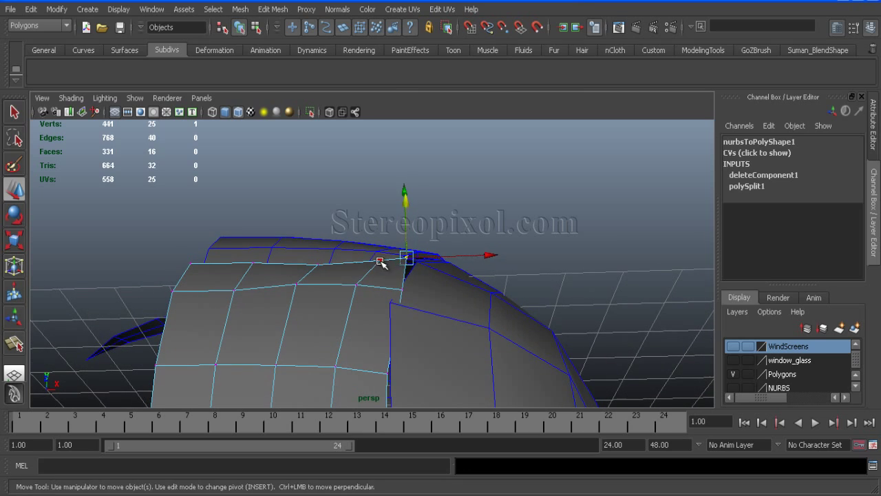
{"action": "left_click_drag", "start_coordinate": [503, 213], "coordinate": [385, 294], "text": "alt"}
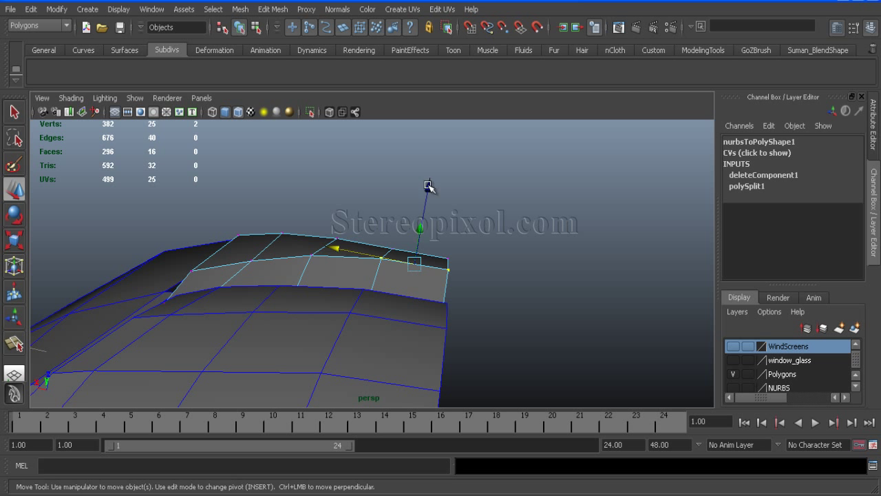
{"action": "left_click_drag", "start_coordinate": [329, 179], "coordinate": [432, 311], "text": "alt"}
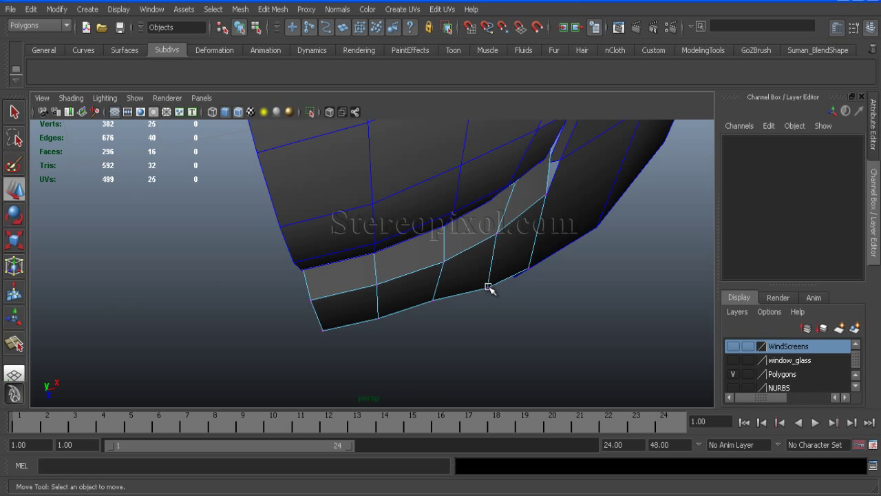
Step: Select the vertex at the hood seam and move it to close the gap
{"action": "left_click", "coordinate": [510, 303]}
{"action": "left_click_drag", "start_coordinate": [510, 304], "coordinate": [436, 313], "text": "alt"}
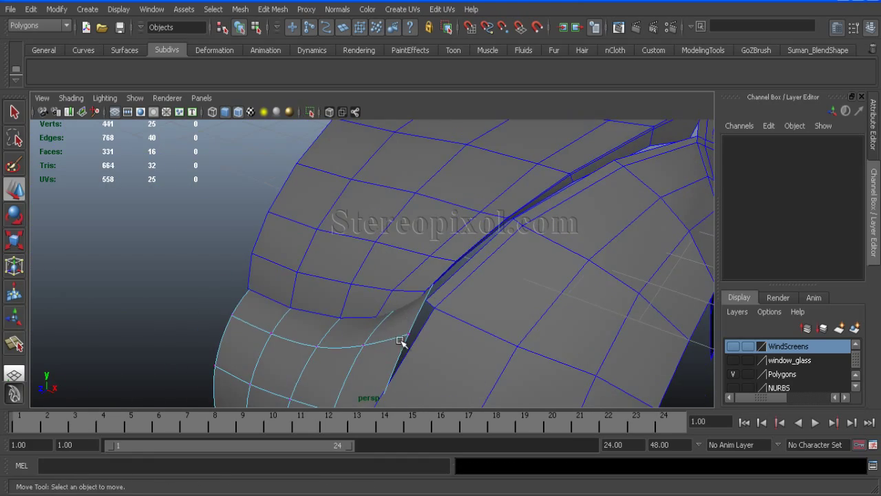
{"action": "left_click_drag", "start_coordinate": [400, 342], "coordinate": [476, 256], "text": "alt"}
{"action": "left_click", "coordinate": [477, 254]}
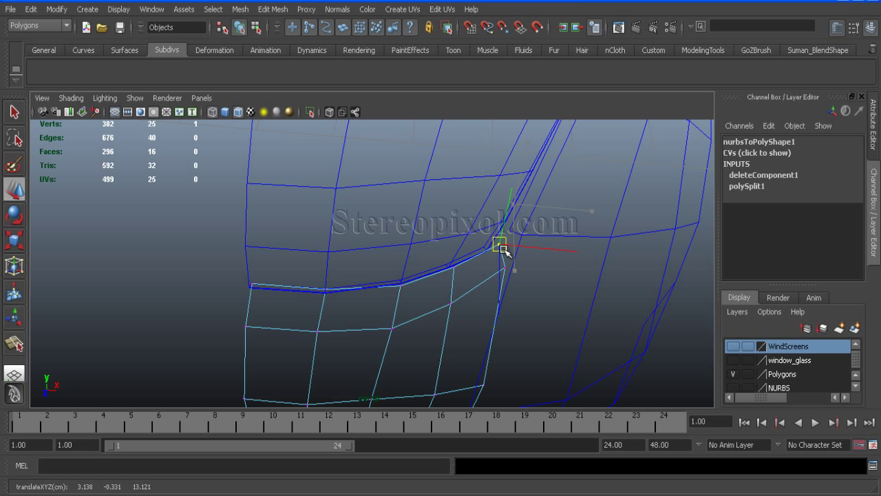
{"action": "key", "text": "w"}
{"action": "left_click_drag", "start_coordinate": [500, 252], "coordinate": [543, 295], "text": "alt"}
Step: Extrude the fender's border edge beside the hood and pull it inward into a narrow lip
{"action": "left_click_drag", "start_coordinate": [533, 335], "coordinate": [395, 317], "text": "alt"}
{"action": "right_click", "coordinate": [395, 316]}
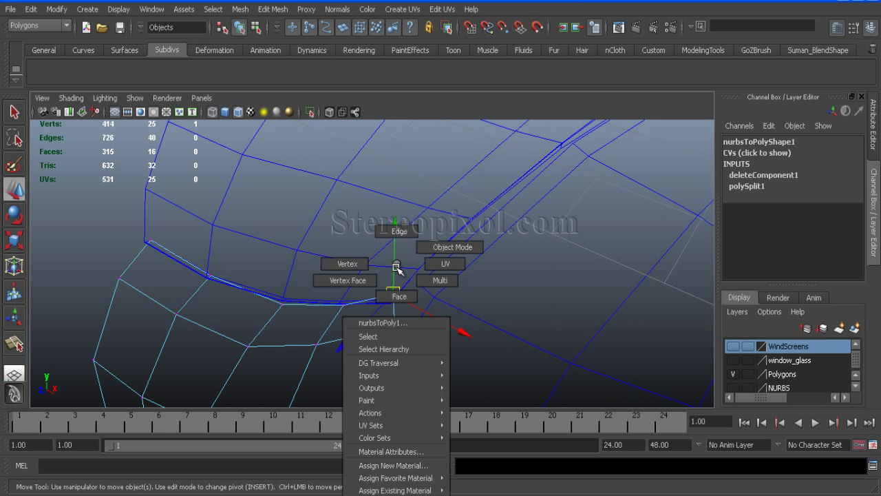
{"action": "left_click", "coordinate": [281, 10]}
{"action": "left_click", "coordinate": [291, 40]}
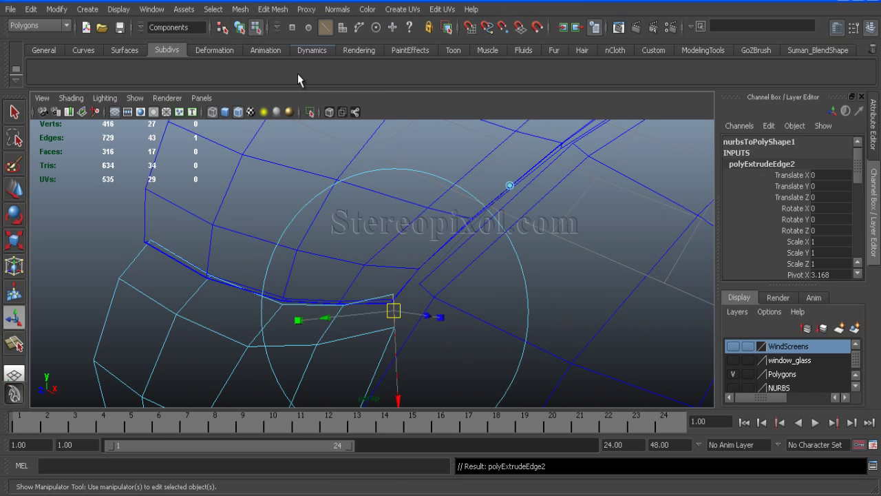
{"action": "left_click", "coordinate": [407, 311]}
{"action": "right_click_drag", "start_coordinate": [363, 275], "coordinate": [370, 346]}
{"action": "left_click_drag", "start_coordinate": [295, 356], "coordinate": [307, 288], "text": "alt"}
Step: Select the mesh in Object mode and insert a second edge loop (polySplitRing2) across it
{"action": "left_click", "coordinate": [307, 288]}
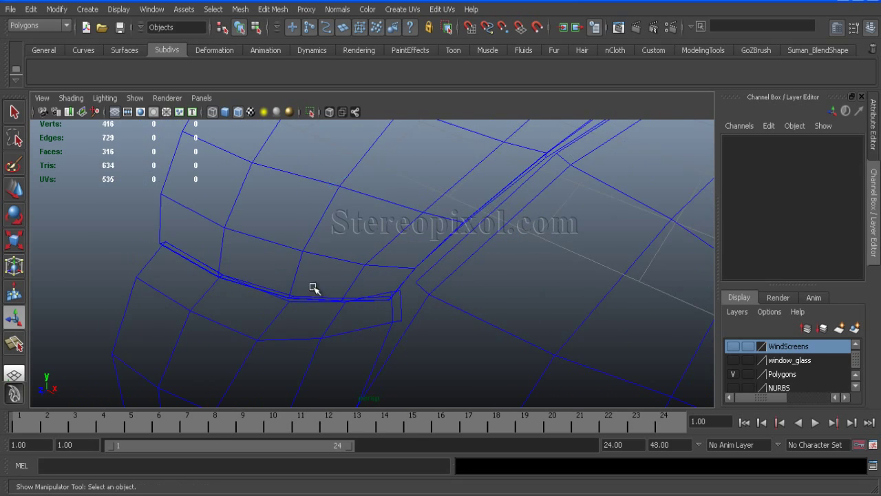
{"action": "left_click", "coordinate": [331, 253]}
{"action": "left_click_drag", "start_coordinate": [331, 252], "coordinate": [345, 271], "text": "alt"}
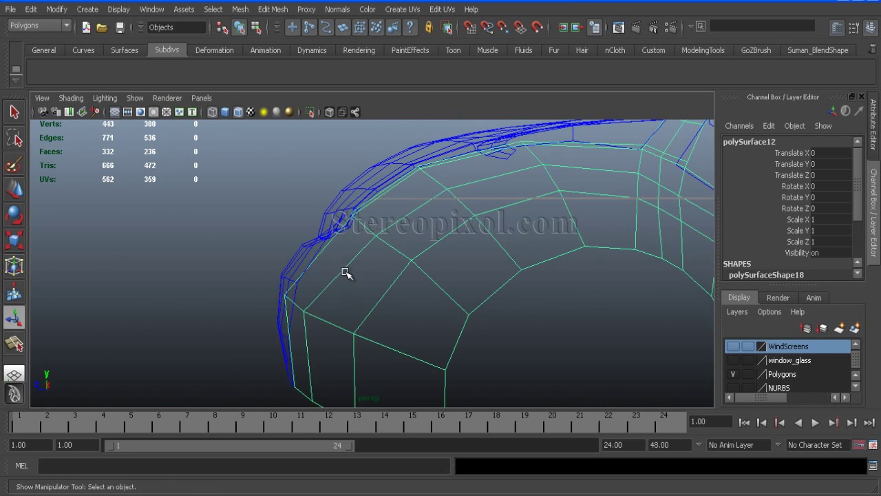
{"action": "left_click", "coordinate": [275, 10]}
{"action": "left_click", "coordinate": [292, 115]}
{"action": "key", "text": "w"}
{"action": "left_click_drag", "start_coordinate": [384, 305], "coordinate": [278, 279], "text": "alt"}
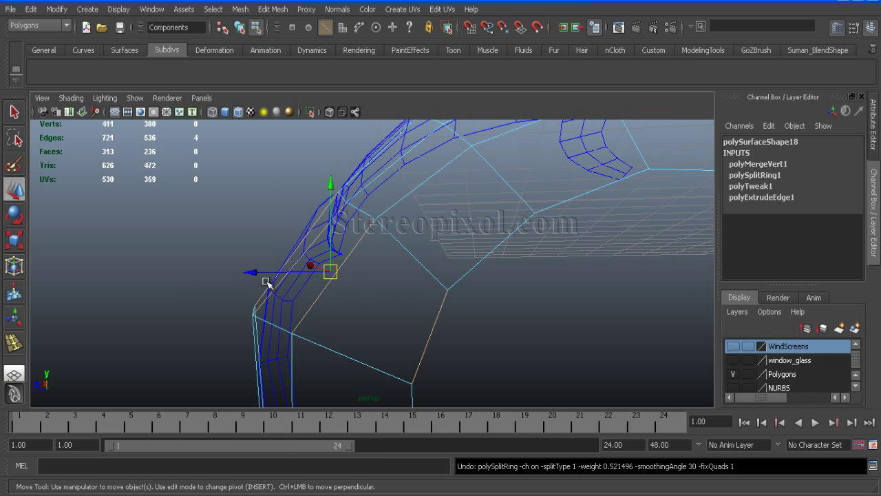
{"action": "left_click_drag", "start_coordinate": [345, 308], "coordinate": [311, 214], "text": "alt"}
{"action": "right_click_drag", "start_coordinate": [310, 214], "coordinate": [396, 264], "text": "alt"}
{"action": "left_click_drag", "start_coordinate": [395, 264], "coordinate": [193, 252], "text": "alt"}
Step: Clear the edge loop selection and select the hood piece polySurface12 in Object mode
{"action": "left_click", "coordinate": [193, 252]}
{"action": "left_click_drag", "start_coordinate": [345, 257], "coordinate": [300, 247], "text": "alt"}
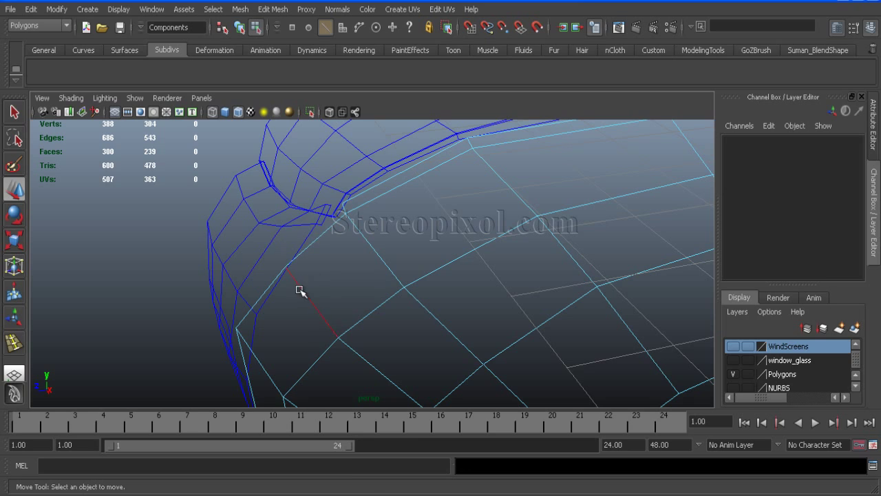
{"action": "key", "text": "F8"}
{"action": "left_click", "coordinate": [320, 246]}
Step: Combine the fender and hood into one mesh and add an edge loop across it
{"action": "left_click", "coordinate": [240, 9]}
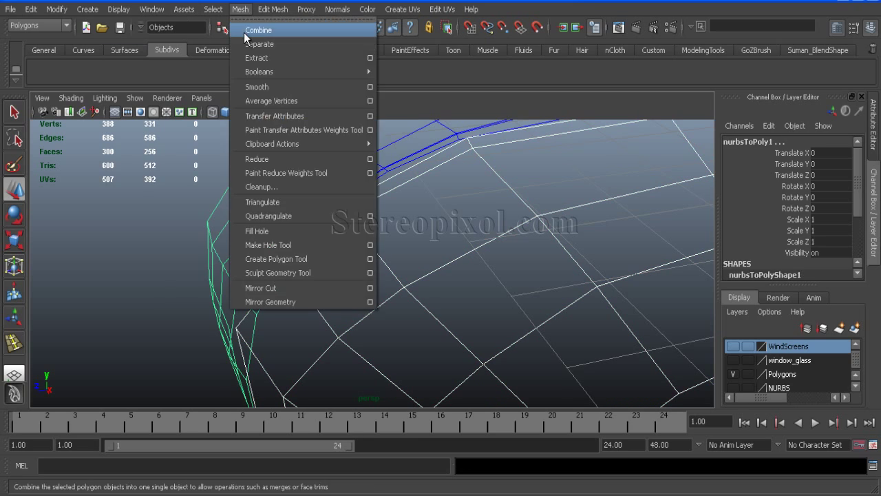
{"action": "left_click", "coordinate": [254, 27]}
{"action": "left_click_drag", "start_coordinate": [305, 255], "coordinate": [392, 220], "text": "alt"}
{"action": "left_click", "coordinate": [273, 9]}
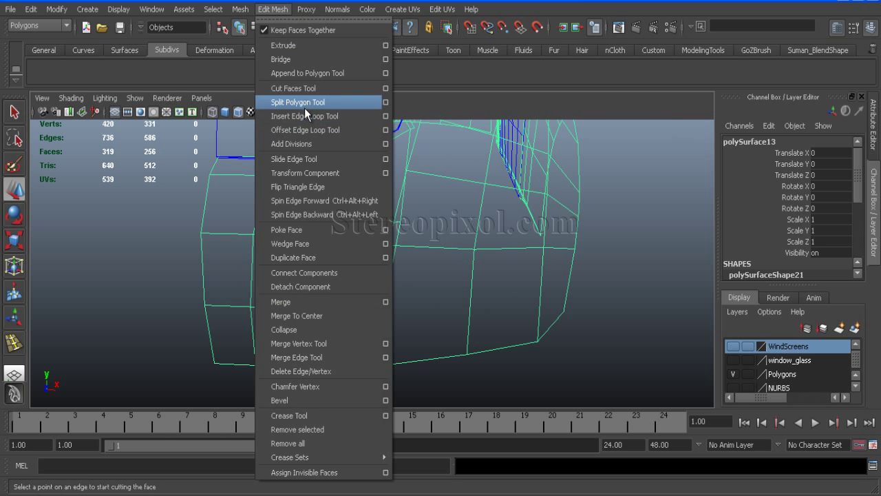
{"action": "left_click", "coordinate": [305, 115]}
{"action": "left_click_drag", "start_coordinate": [471, 309], "coordinate": [472, 308]}
{"action": "middle_click_drag", "start_coordinate": [399, 269], "coordinate": [377, 318], "text": "alt"}
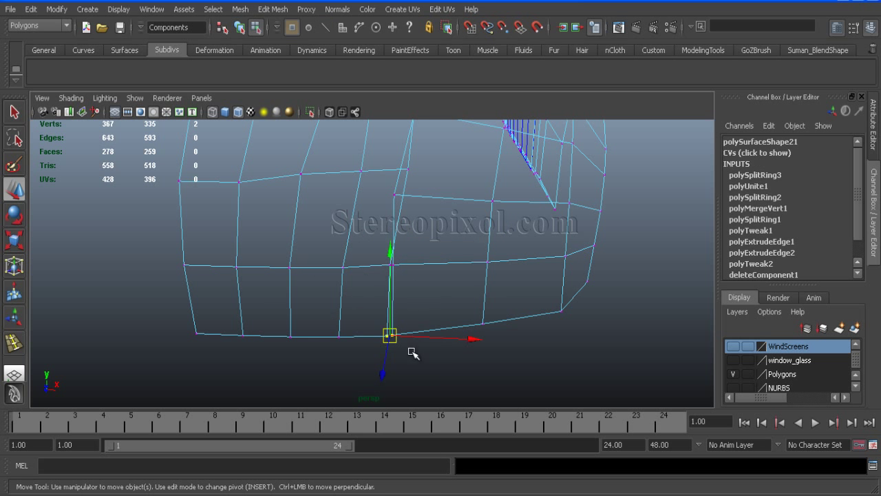
Step: Merge three pairs of seam vertices and pull a selected vertex outward
{"action": "left_click", "coordinate": [259, 10]}
{"action": "left_click", "coordinate": [307, 300]}
{"action": "left_click", "coordinate": [258, 9]}
{"action": "left_click", "coordinate": [291, 302]}
{"action": "left_click_drag", "start_coordinate": [291, 302], "coordinate": [335, 265], "text": "alt"}
{"action": "left_click", "coordinate": [264, 10]}
{"action": "left_click", "coordinate": [281, 301]}
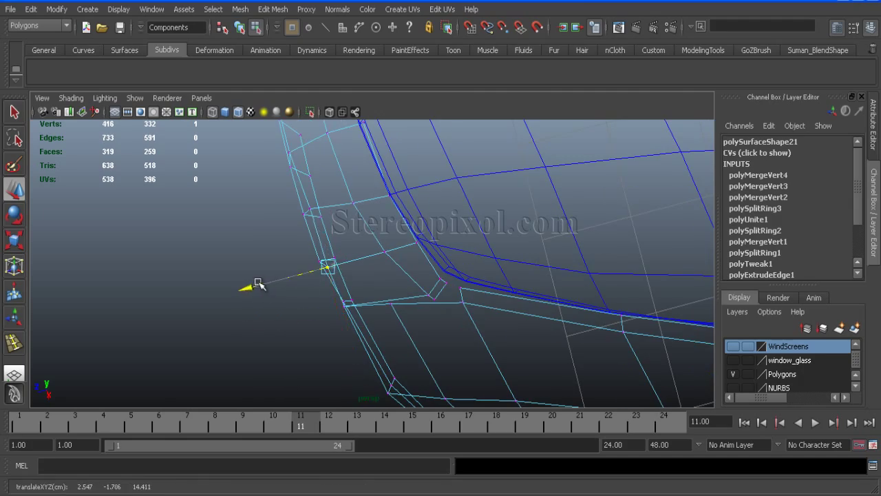
{"action": "left_click_drag", "start_coordinate": [258, 283], "coordinate": [440, 227], "text": "alt"}
{"action": "left_click_drag", "start_coordinate": [347, 316], "coordinate": [310, 324], "text": "alt"}
{"action": "right_click_drag", "start_coordinate": [310, 324], "coordinate": [482, 323], "text": "alt"}
{"action": "left_click_drag", "start_coordinate": [482, 324], "coordinate": [306, 393], "text": "alt"}
Step: Merge the front-corner vertices to their center and weld the remaining seam vertices
{"action": "key", "text": "r"}
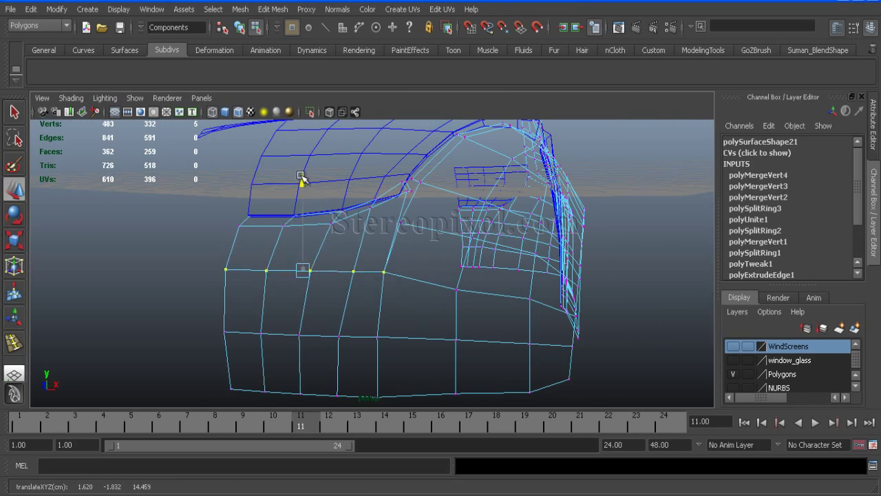
{"action": "left_click_drag", "start_coordinate": [305, 207], "coordinate": [333, 360], "text": "alt"}
{"action": "left_click_drag", "start_coordinate": [404, 269], "coordinate": [327, 274], "text": "alt"}
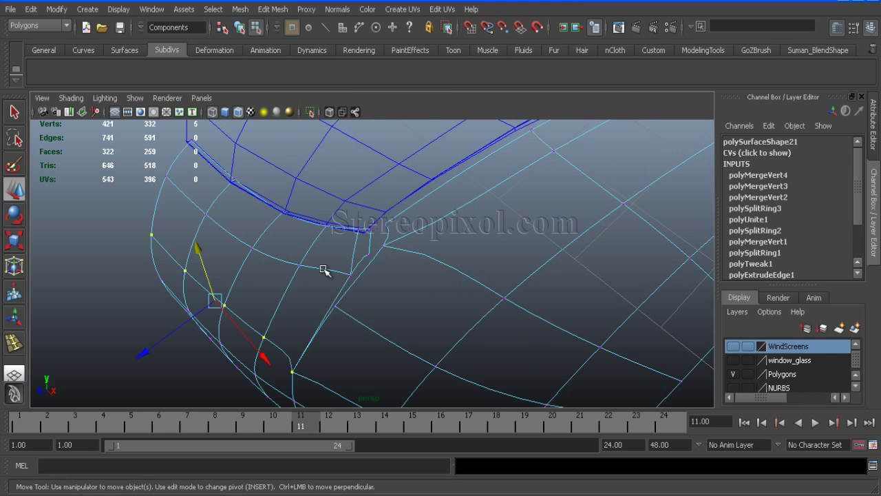
{"action": "left_click", "coordinate": [273, 9]}
{"action": "left_click", "coordinate": [344, 300]}
{"action": "left_click", "coordinate": [272, 9]}
{"action": "left_click", "coordinate": [330, 368]}
{"action": "left_click", "coordinate": [270, 12]}
{"action": "left_click", "coordinate": [291, 301]}
{"action": "left_click", "coordinate": [292, 301]}
{"action": "left_click_drag", "start_coordinate": [291, 300], "coordinate": [391, 259], "text": "alt"}
Step: Conform the combined mesh's normals, display it shaded, and reselect it
{"action": "right_click_drag", "start_coordinate": [427, 248], "coordinate": [427, 248]}
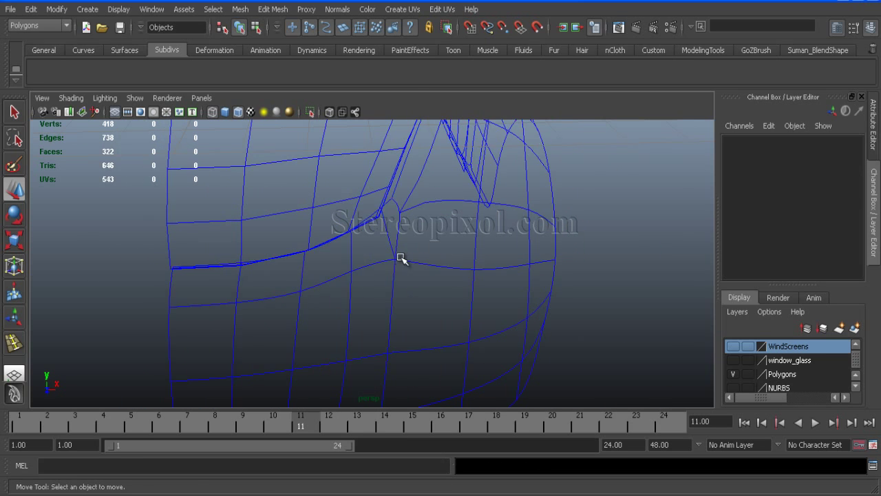
{"action": "left_click", "coordinate": [355, 130]}
{"action": "mouse_move", "coordinate": [388, 227]}
{"action": "left_mouse_down", "text": "alt"}
{"action": "mouse_move", "coordinate": [460, 281]}
{"action": "mouse_move", "coordinate": [358, 310]}
{"action": "mouse_move", "coordinate": [474, 375]}
{"action": "mouse_move", "coordinate": [464, 342]}
{"action": "mouse_move", "coordinate": [564, 268]}
{"action": "mouse_move", "coordinate": [227, 271]}
{"action": "mouse_move", "coordinate": [570, 245]}
{"action": "mouse_move", "coordinate": [413, 330]}
{"action": "mouse_move", "coordinate": [324, 331]}
{"action": "mouse_move", "coordinate": [480, 339]}
{"action": "mouse_move", "coordinate": [400, 222]}
{"action": "mouse_move", "coordinate": [464, 211]}
{"action": "mouse_move", "coordinate": [388, 303]}
{"action": "mouse_move", "coordinate": [416, 318]}
{"action": "mouse_move", "coordinate": [267, 331]}
{"action": "left_mouse_up", "text": "alt"}
{"action": "key", "text": "5"}
{"action": "left_click", "coordinate": [565, 268]}
{"action": "left_click", "coordinate": [324, 330]}
Step: Select an edge, then a vertex on the fender's wheel-arch edge
{"action": "right_click_drag", "start_coordinate": [293, 266], "coordinate": [295, 240]}
{"action": "left_click", "coordinate": [274, 305]}
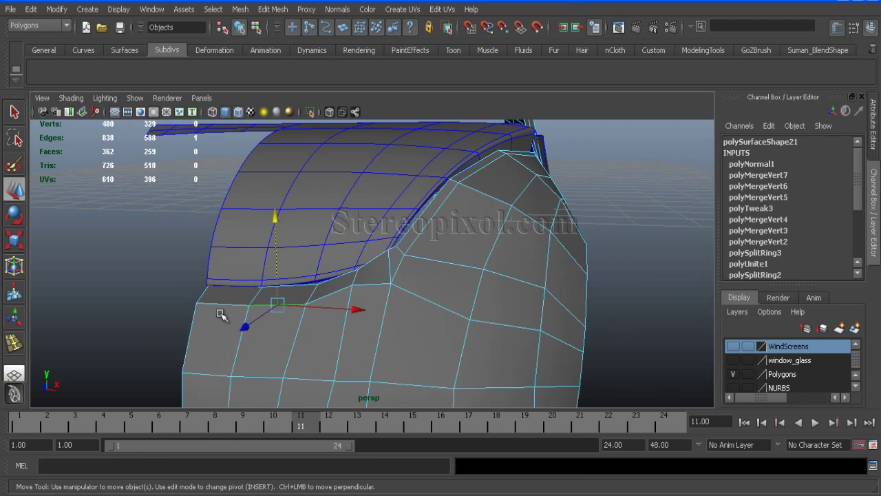
{"action": "left_click_drag", "start_coordinate": [296, 249], "coordinate": [165, 346], "text": "alt"}
{"action": "left_click_drag", "start_coordinate": [104, 369], "coordinate": [110, 370], "text": "alt"}
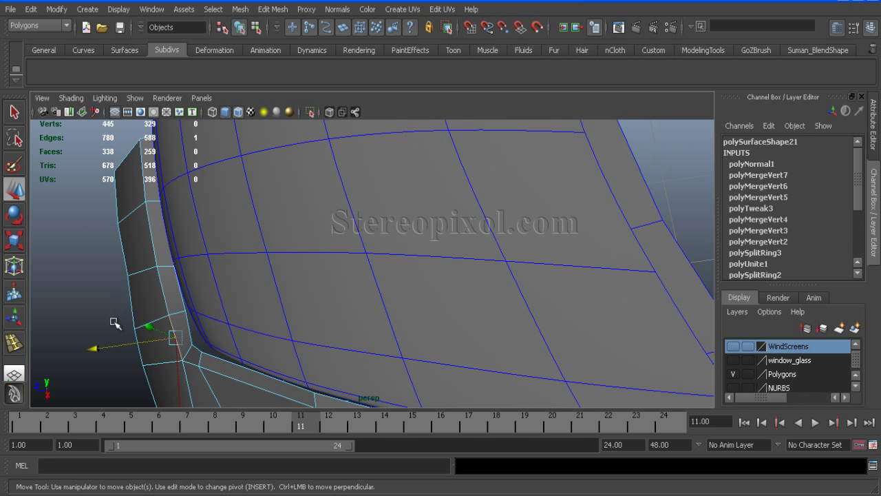
{"action": "left_click", "coordinate": [73, 263]}
{"action": "right_click_drag", "start_coordinate": [137, 265], "coordinate": [79, 262]}
{"action": "left_click", "coordinate": [124, 276]}
Step: Check the fender against the side blueprint and select the car body mesh
{"action": "left_click_drag", "start_coordinate": [67, 285], "coordinate": [555, 249], "text": "alt"}
{"action": "left_click_drag", "start_coordinate": [495, 179], "coordinate": [335, 346], "text": "alt"}
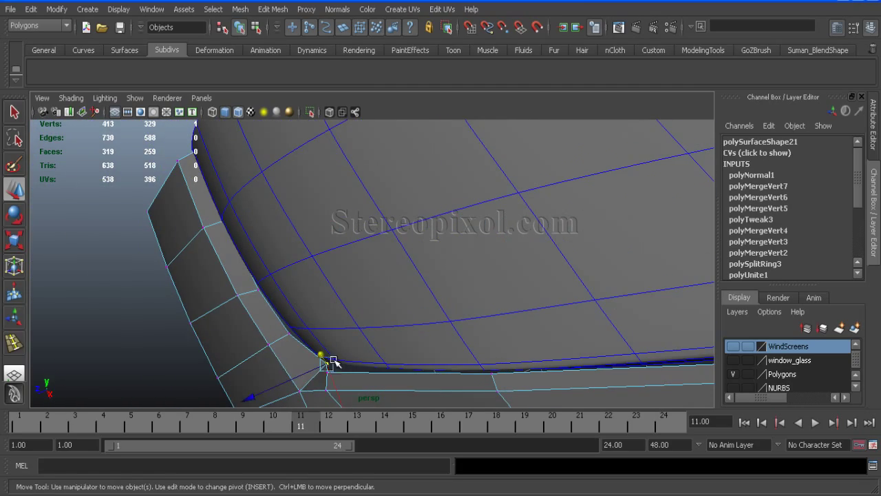
{"action": "left_click_drag", "start_coordinate": [255, 403], "coordinate": [305, 278], "text": "alt"}
{"action": "left_click_drag", "start_coordinate": [274, 326], "coordinate": [340, 270], "text": "alt"}
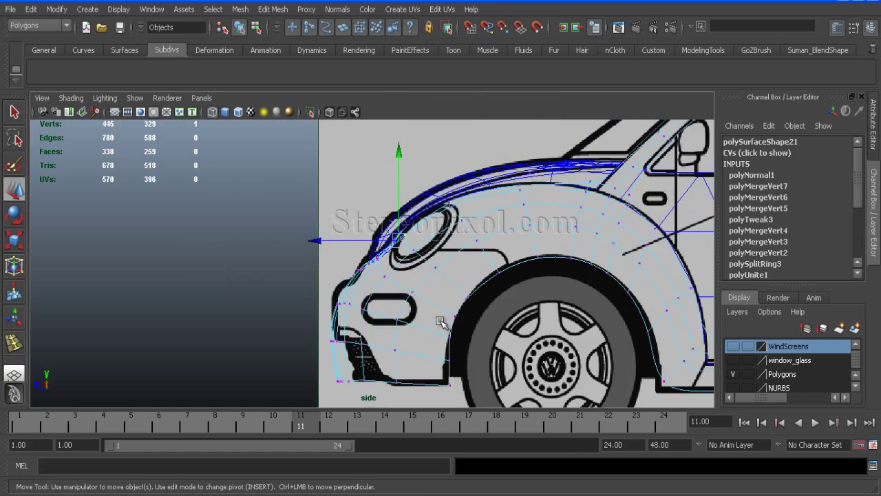
{"action": "scroll", "coordinate": [442, 317], "scroll_direction": "up", "scroll_amount": 5}
{"action": "middle_click_drag", "start_coordinate": [447, 338], "coordinate": [310, 234], "text": "alt"}
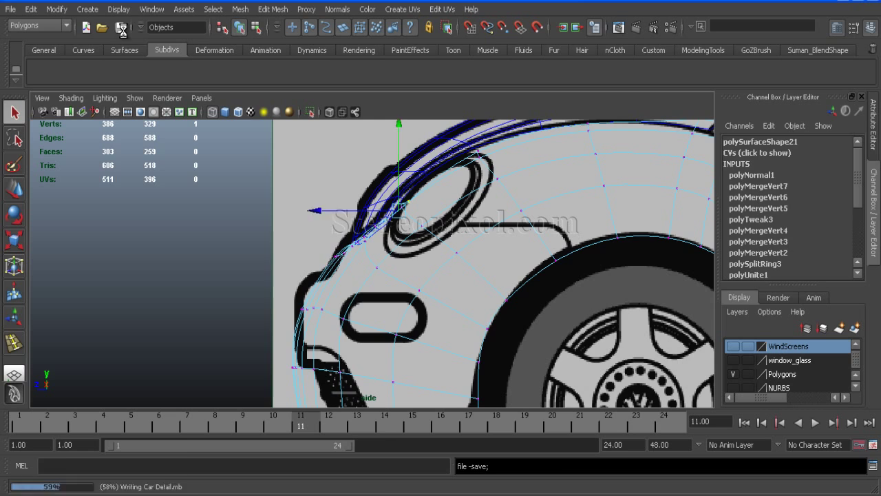
{"action": "right_click_drag", "start_coordinate": [322, 287], "coordinate": [324, 230]}
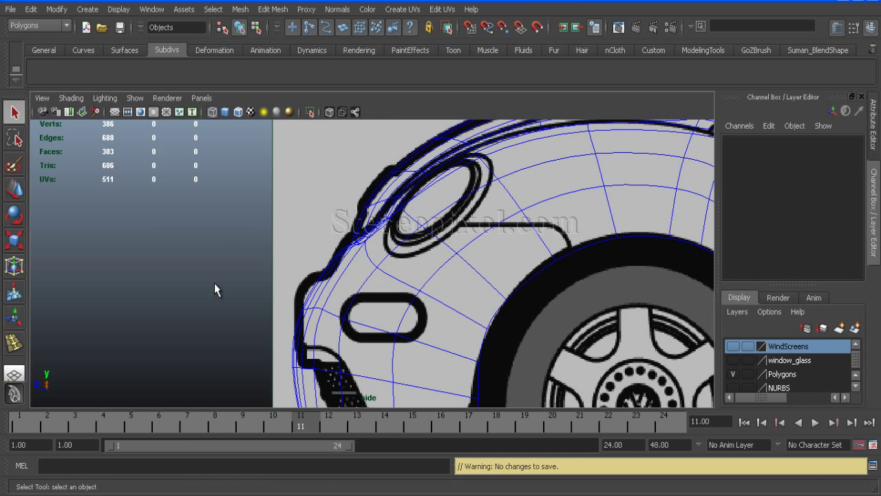
{"action": "left_click", "coordinate": [342, 281]}
{"action": "scroll", "coordinate": [438, 242], "scroll_direction": "down", "scroll_amount": 3}
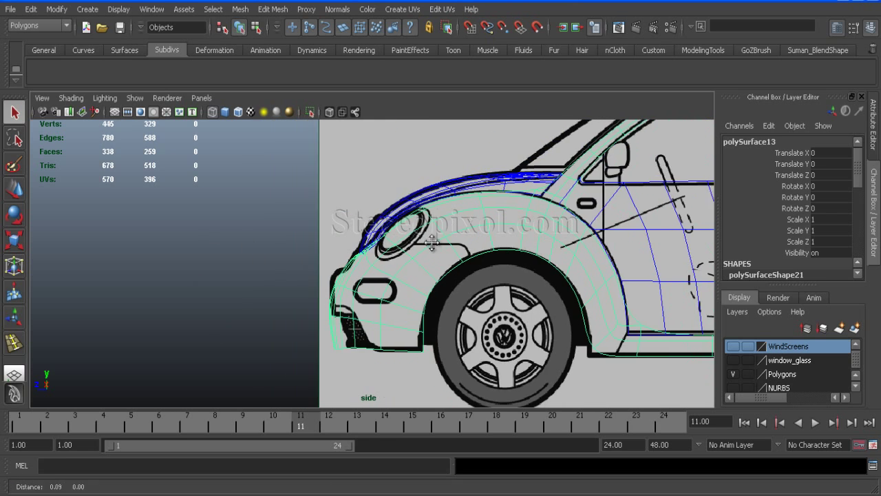
{"action": "middle_click_drag", "start_coordinate": [257, 322], "coordinate": [362, 301], "text": "alt"}
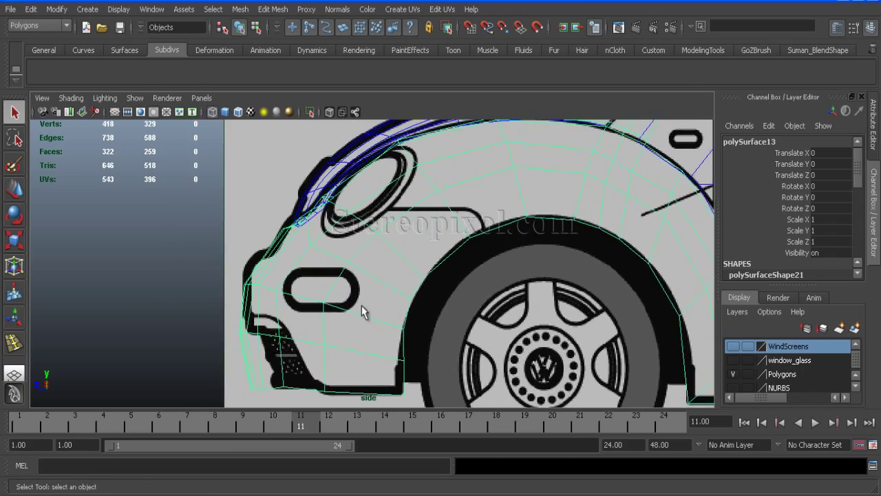
Step: In perspective view, select a wheel-arch edge to move, then a single side-strip vertex
{"action": "key", "text": "space"}
{"action": "left_click_drag", "start_coordinate": [383, 276], "coordinate": [384, 248]}
{"action": "left_click_drag", "start_coordinate": [384, 275], "coordinate": [555, 343], "text": "alt"}
{"action": "right_click_drag", "start_coordinate": [535, 275], "coordinate": [535, 241]}
{"action": "left_click", "coordinate": [537, 302]}
{"action": "left_click_drag", "start_coordinate": [508, 324], "coordinate": [227, 179], "text": "alt"}
{"action": "key", "text": "w"}
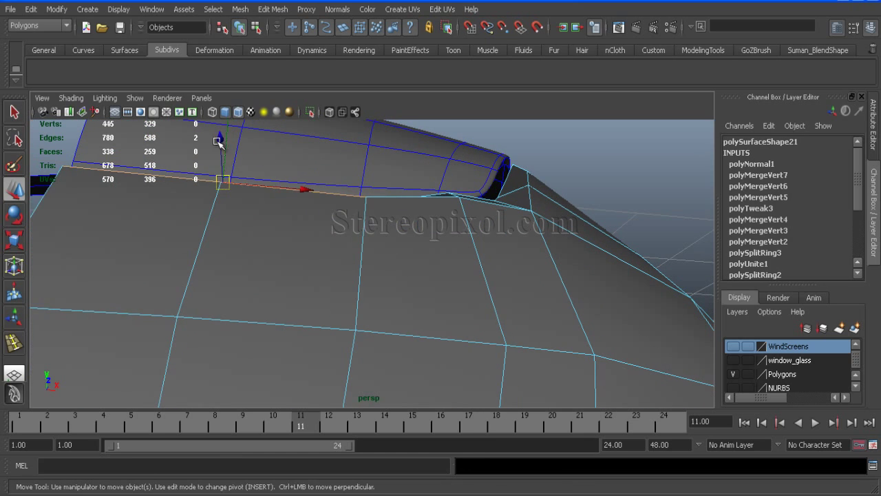
{"action": "left_click_drag", "start_coordinate": [224, 122], "coordinate": [255, 351], "text": "alt"}
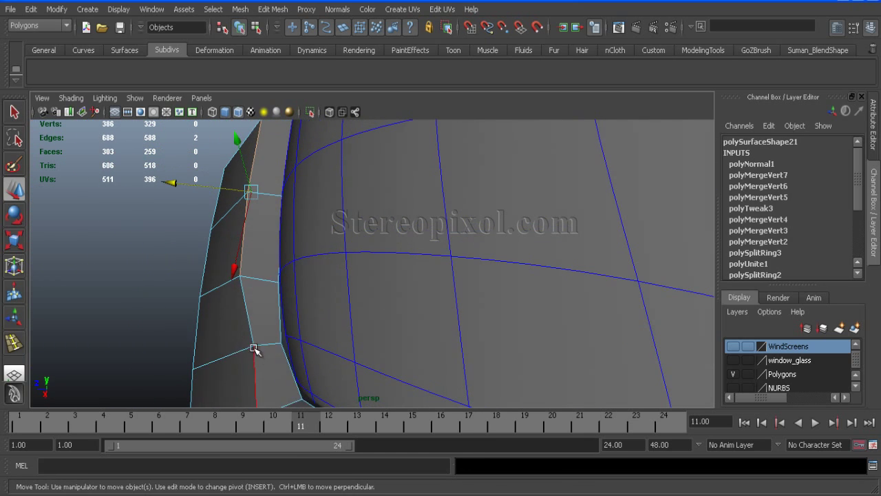
{"action": "key", "text": "F9"}
{"action": "left_click", "coordinate": [256, 346]}
{"action": "left_click_drag", "start_coordinate": [179, 336], "coordinate": [234, 310], "text": "alt"}
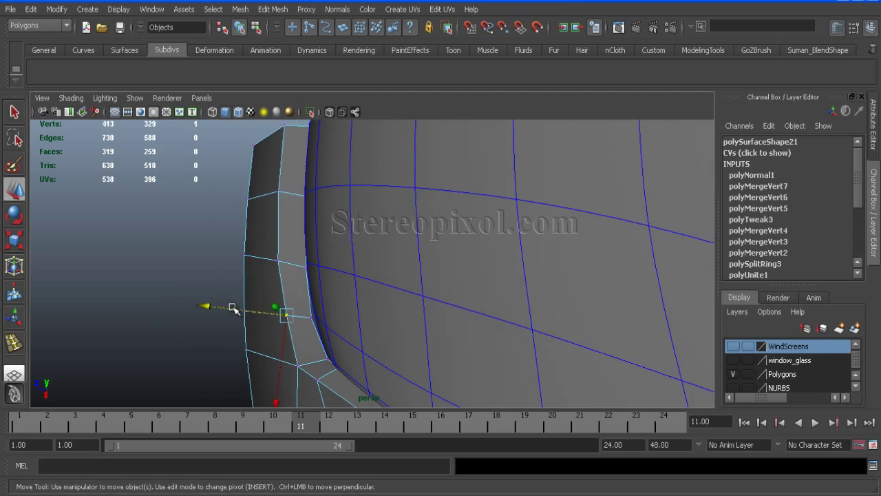
{"action": "left_click_drag", "start_coordinate": [280, 291], "coordinate": [475, 280], "text": "alt"}
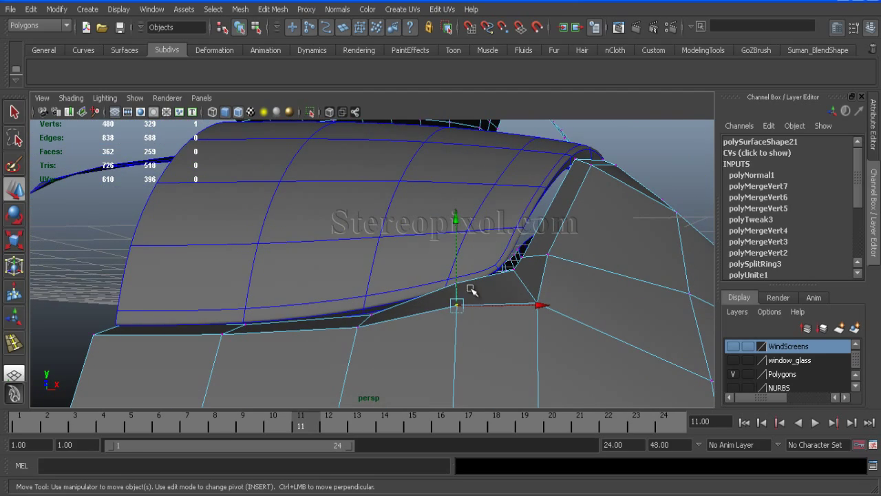
Step: Undo the last six changes
{"action": "key", "text": "z"}
{"action": "key", "text": "z"}
{"action": "key", "text": "z"}
{"action": "key", "text": "z"}
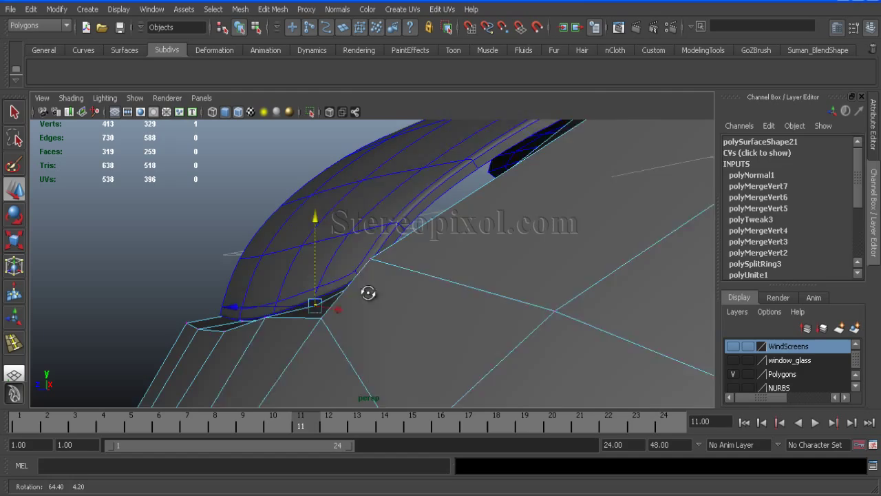
{"action": "key", "text": "z"}
{"action": "key", "text": "z"}
{"action": "key", "text": "z"}
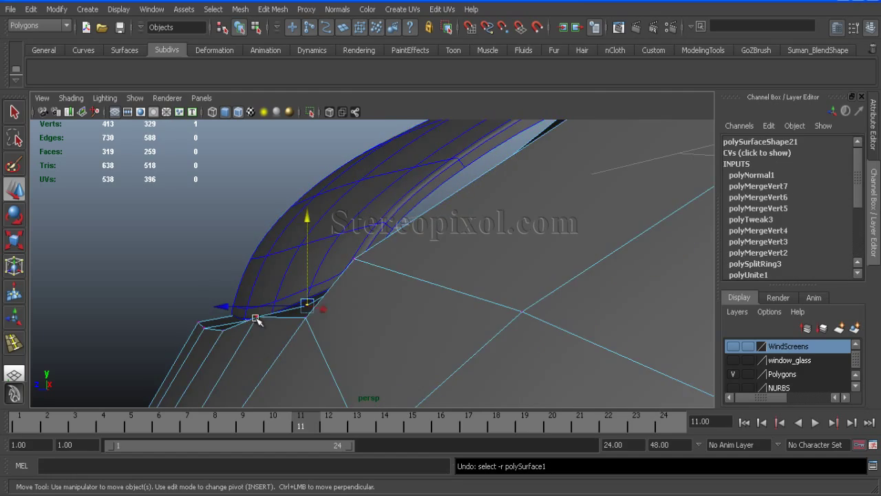
{"action": "key", "text": "z"}
{"action": "key", "text": "z"}
{"action": "key", "text": "z"}
{"action": "key", "text": "z"}
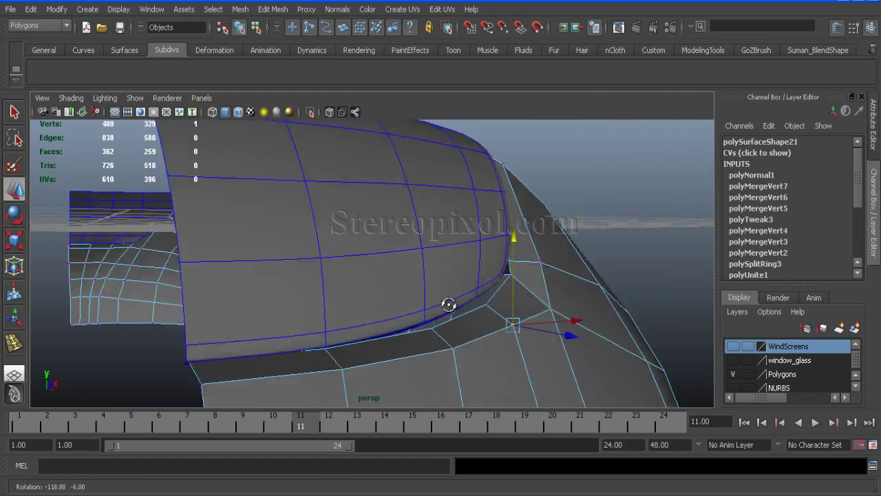
{"action": "key", "text": "z"}
{"action": "key", "text": "z"}
{"action": "key", "text": "z"}
{"action": "key", "text": "z"}
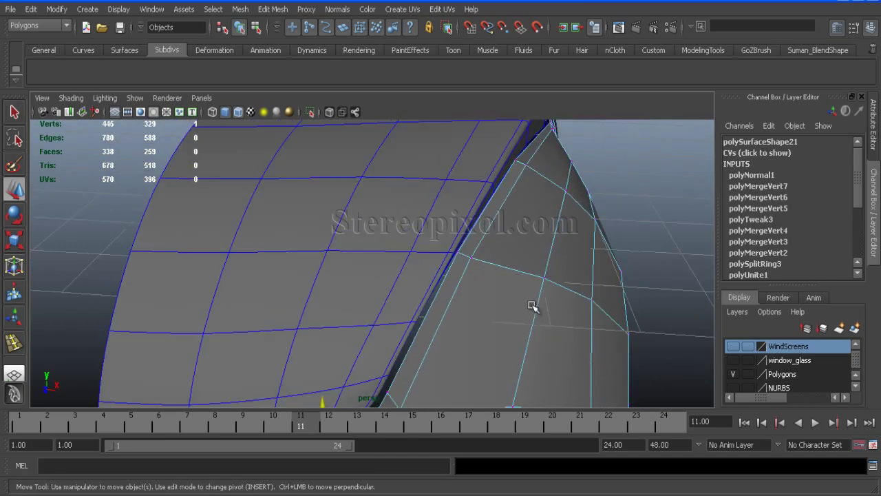
{"action": "key", "text": "z"}
{"action": "key", "text": "z"}
{"action": "key", "text": "z"}
{"action": "key", "text": "z"}
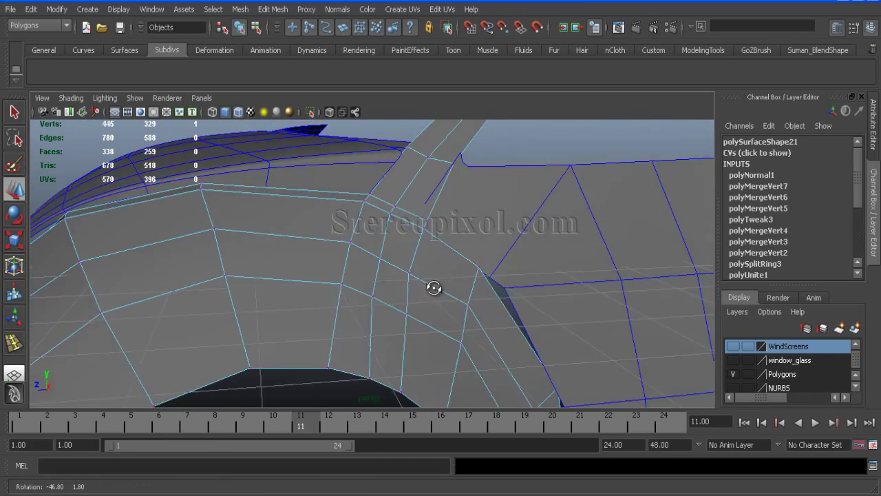
{"action": "key", "text": "z"}
{"action": "key", "text": "z"}
{"action": "left_click", "coordinate": [273, 9]}
Step: Cut a split across the corner where the fender band meets the body
{"action": "left_click", "coordinate": [295, 86]}
{"action": "left_click", "coordinate": [419, 382]}
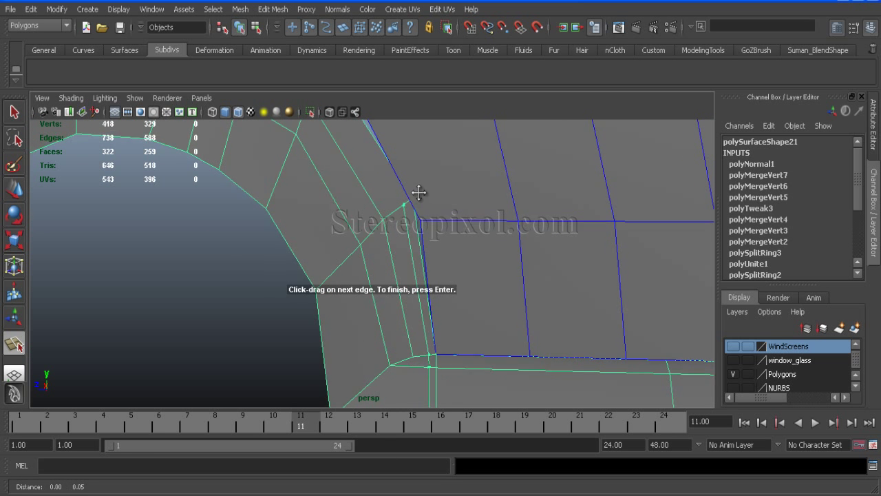
{"action": "left_click_drag", "start_coordinate": [423, 192], "coordinate": [356, 238], "text": "alt"}
{"action": "left_click_drag", "start_coordinate": [344, 270], "coordinate": [331, 245], "text": "alt"}
{"action": "right_click_drag", "start_coordinate": [260, 261], "coordinate": [265, 281], "text": "alt"}
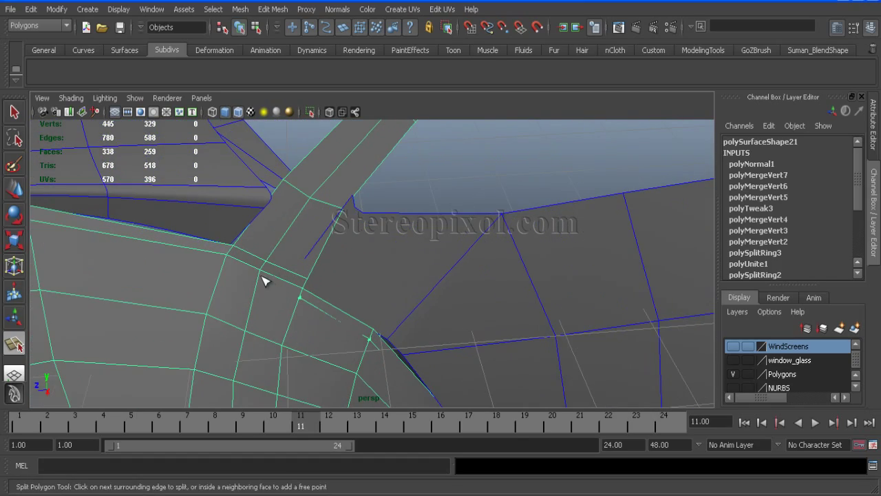
{"action": "left_click_drag", "start_coordinate": [361, 312], "coordinate": [288, 307], "text": "alt"}
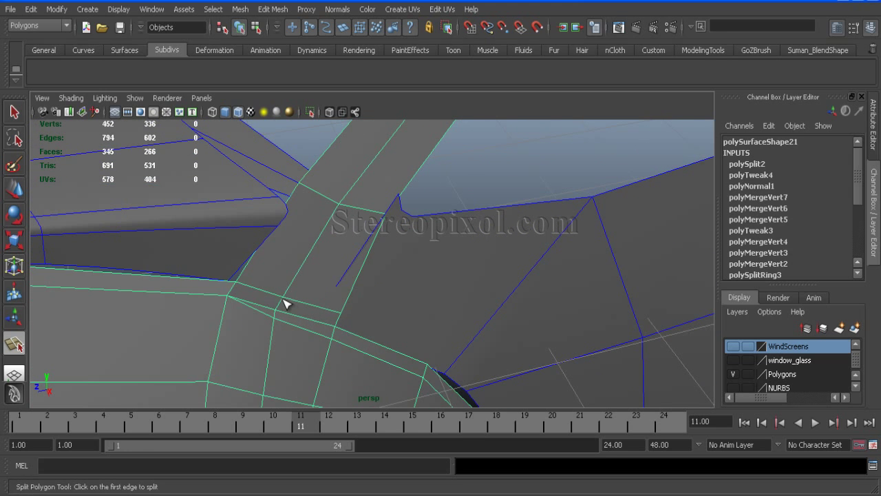
{"action": "left_click_drag", "start_coordinate": [196, 351], "coordinate": [317, 338], "text": "alt"}
{"action": "key", "text": "Return"}
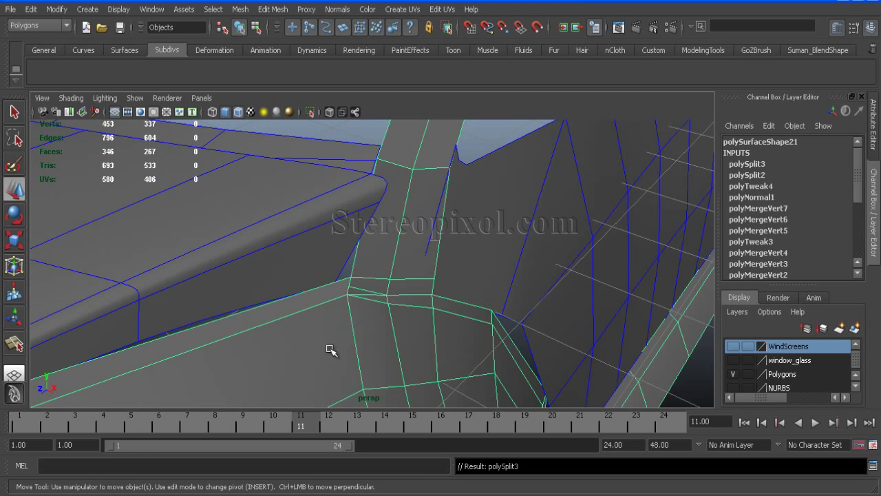
Step: Delete the stray edge and raise the corner vertex into place
{"action": "right_click_drag", "start_coordinate": [380, 263], "coordinate": [381, 293]}
{"action": "right_click_drag", "start_coordinate": [331, 263], "coordinate": [379, 294]}
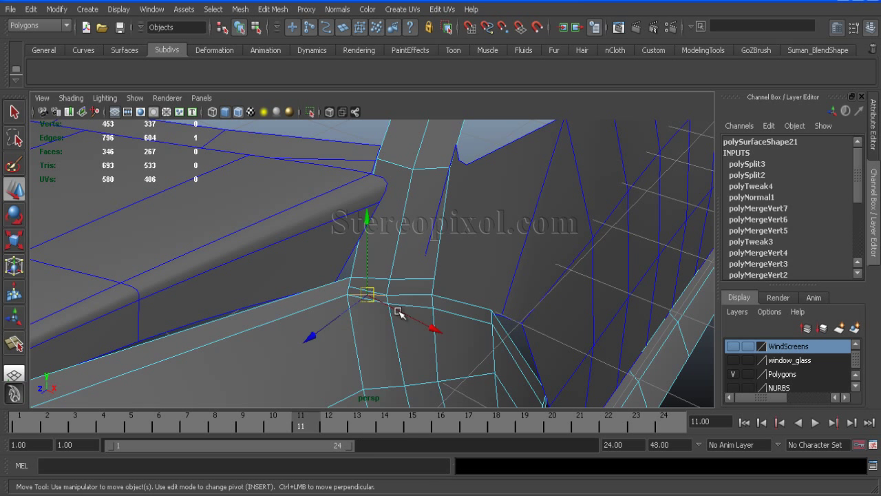
{"action": "key", "text": "Delete"}
{"action": "scroll", "coordinate": [278, 271], "scroll_direction": "up", "scroll_amount": 3}
{"action": "left_click", "coordinate": [278, 267]}
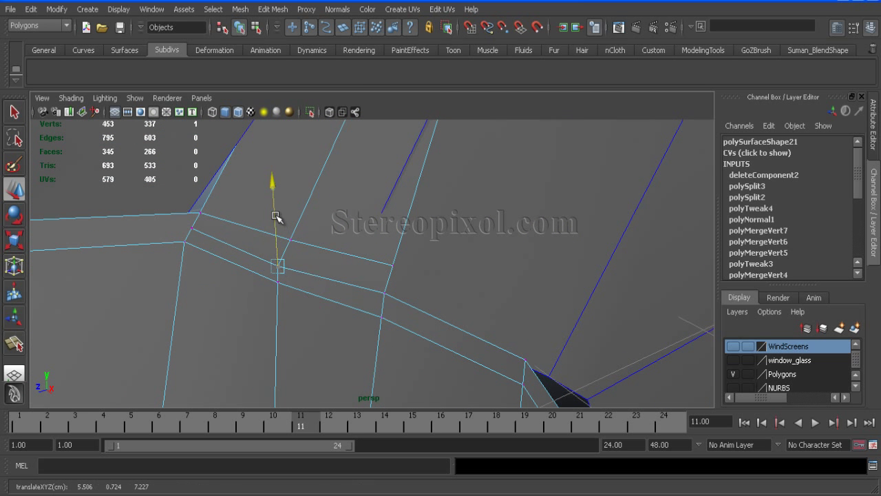
{"action": "left_click_drag", "start_coordinate": [275, 216], "coordinate": [139, 268], "text": "alt"}
{"action": "left_click_drag", "start_coordinate": [253, 300], "coordinate": [222, 269], "text": "alt"}
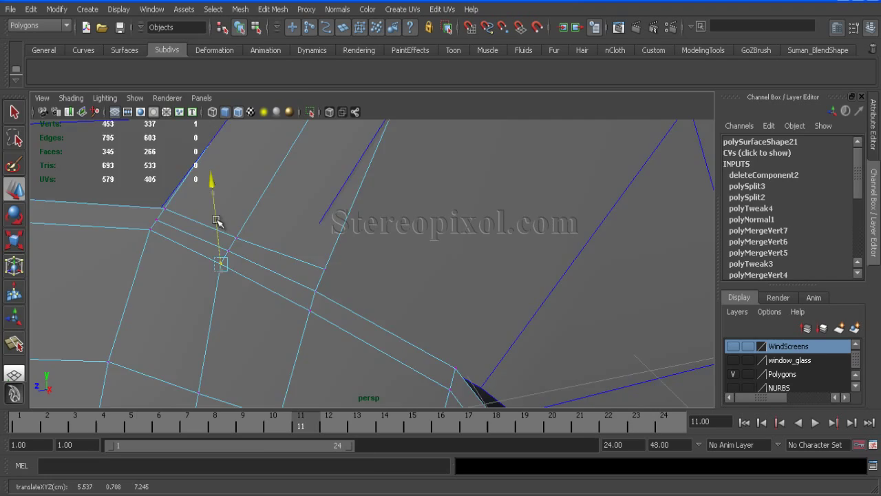
{"action": "scroll", "coordinate": [216, 220], "scroll_direction": "down", "scroll_amount": 5}
{"action": "left_click_drag", "start_coordinate": [216, 221], "coordinate": [282, 261], "text": "alt"}
Step: Insert an edge loop (polySplitRing4) along the fender band
{"action": "left_click", "coordinate": [273, 9]}
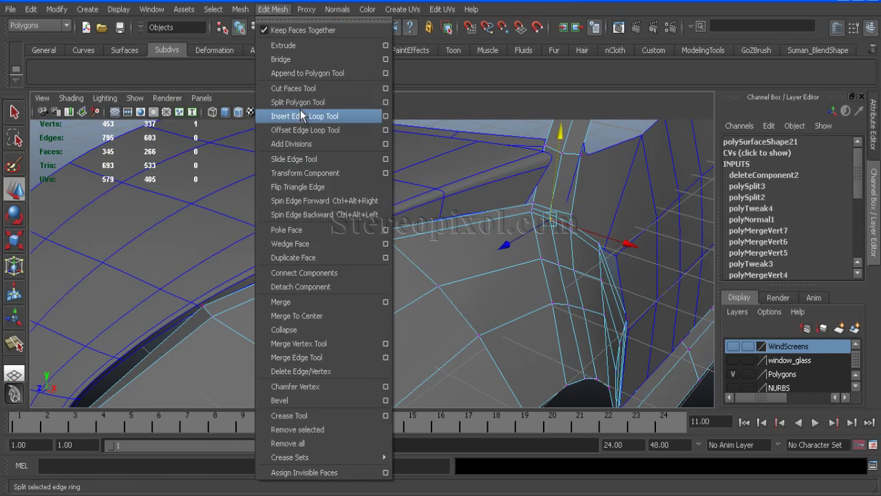
{"action": "left_click", "coordinate": [300, 114]}
{"action": "scroll", "coordinate": [271, 291], "scroll_direction": "up", "scroll_amount": 4}
{"action": "left_click", "coordinate": [395, 231]}
Step: Make another polygon split (polySplit4) near the hood corner and reselect the car body
{"action": "left_click", "coordinate": [272, 9]}
{"action": "left_click", "coordinate": [296, 101]}
{"action": "scroll", "coordinate": [420, 324], "scroll_direction": "up", "scroll_amount": 5}
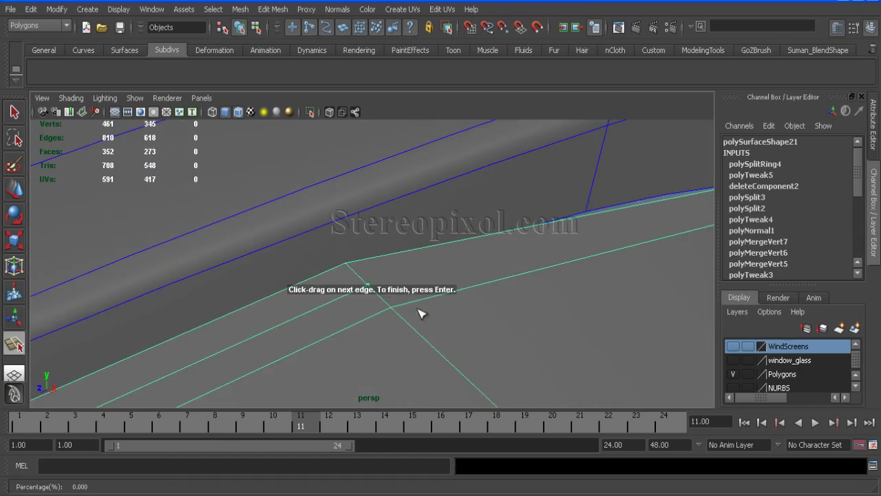
{"action": "left_click_drag", "start_coordinate": [385, 311], "coordinate": [337, 288], "text": "alt"}
{"action": "key", "text": "Return"}
{"action": "scroll", "coordinate": [191, 328], "scroll_direction": "down", "scroll_amount": 3}
{"action": "key", "text": "w"}
{"action": "left_click_drag", "start_coordinate": [299, 338], "coordinate": [367, 256], "text": "alt"}
{"action": "left_click", "coordinate": [382, 244]}
{"action": "left_click", "coordinate": [324, 296]}
{"action": "left_click", "coordinate": [270, 10]}
Step: Insert edge loops along the body edge and across the fender's side panel
{"action": "left_click", "coordinate": [296, 115]}
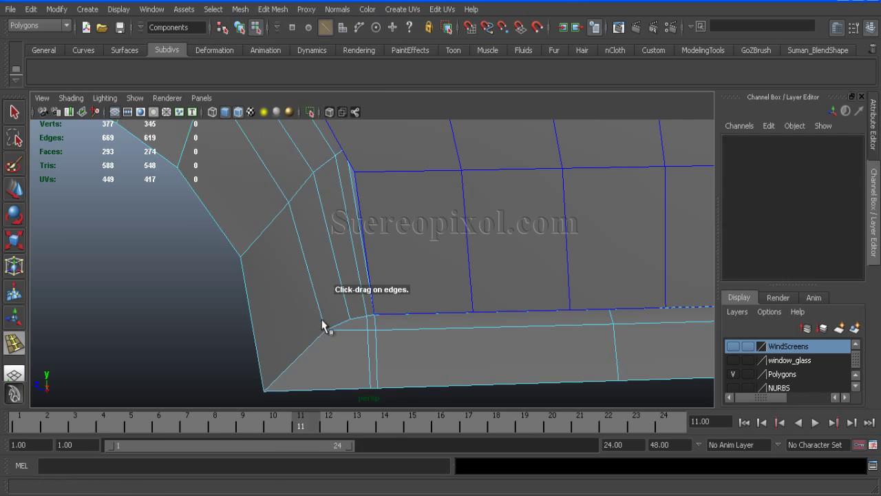
{"action": "left_click_drag", "start_coordinate": [324, 325], "coordinate": [326, 328]}
{"action": "left_click_drag", "start_coordinate": [412, 353], "coordinate": [321, 282], "text": "alt"}
{"action": "key", "text": "f"}
{"action": "left_click", "coordinate": [273, 9]}
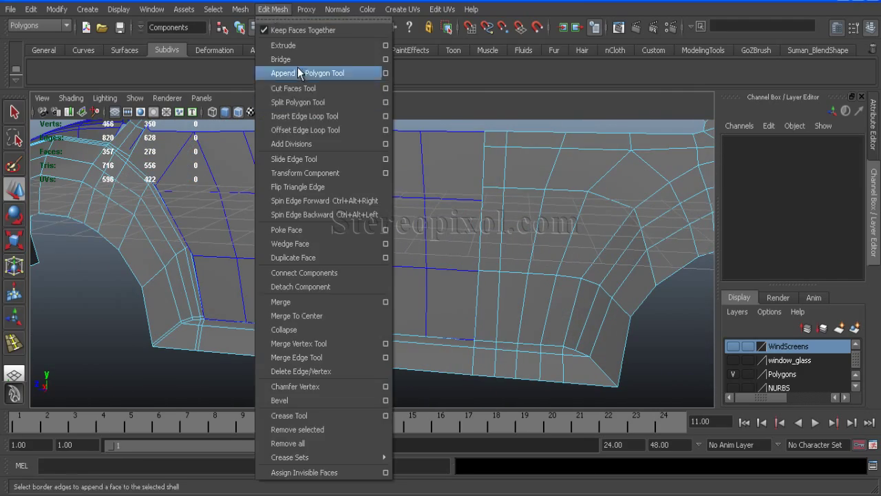
{"action": "left_click", "coordinate": [297, 118]}
{"action": "left_click_drag", "start_coordinate": [475, 289], "coordinate": [437, 210], "text": "alt"}
Step: In side view, pull the lower front fender's corner vertex left and down
{"action": "key", "text": "w"}
{"action": "scroll", "coordinate": [299, 310], "scroll_direction": "down", "scroll_amount": 5}
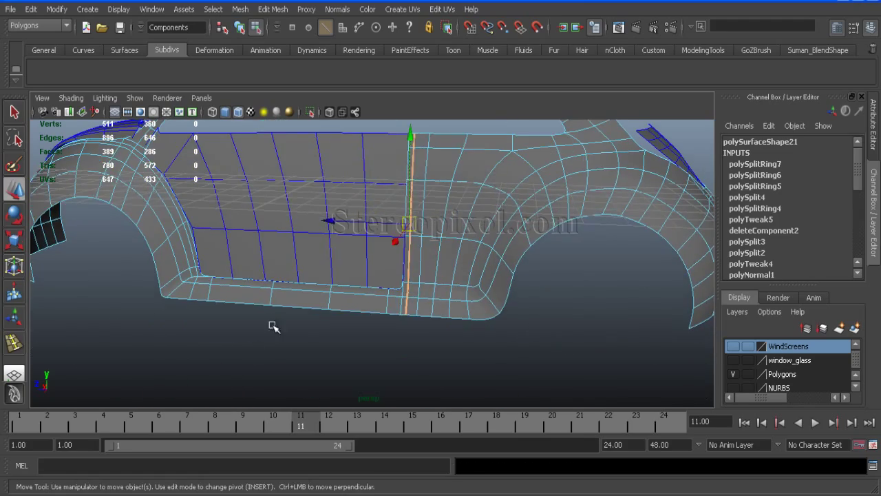
{"action": "key", "text": "space"}
{"action": "key", "text": "space"}
{"action": "scroll", "coordinate": [426, 323], "scroll_direction": "up", "scroll_amount": 5}
{"action": "right_click_drag", "start_coordinate": [411, 336], "coordinate": [348, 311], "text": "alt"}
{"action": "right_click_drag", "start_coordinate": [396, 330], "coordinate": [476, 348], "text": "alt"}
{"action": "key", "text": "w"}
{"action": "key", "text": "F9"}
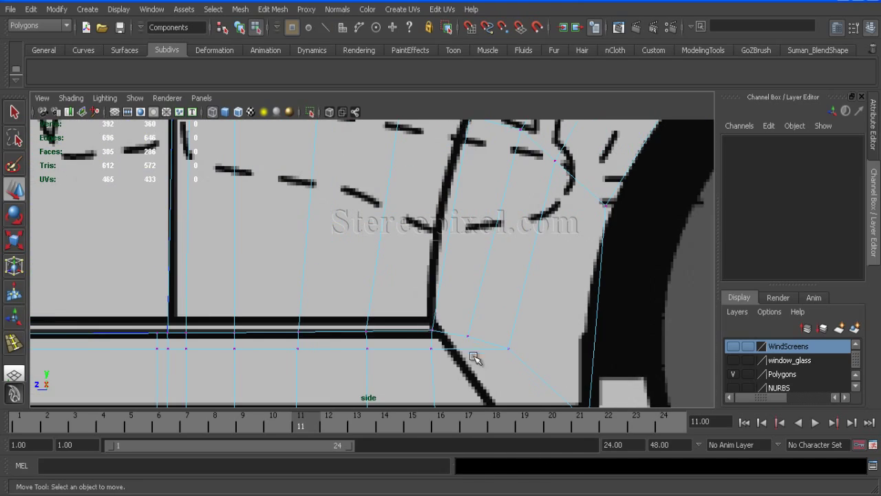
{"action": "left_click_drag", "start_coordinate": [510, 349], "coordinate": [472, 365]}
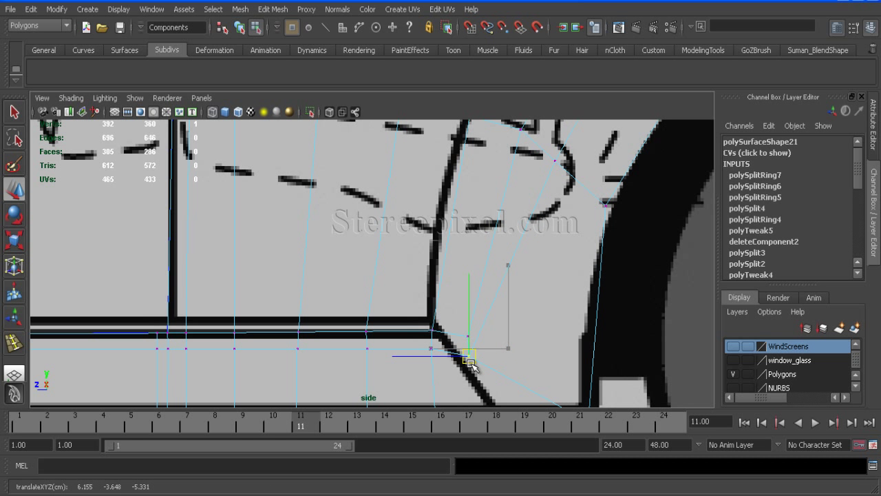
Step: Undo that move and place the corner vertex onto the blueprint's sill line instead
{"action": "middle_click_drag", "start_coordinate": [548, 374], "coordinate": [502, 291], "text": "alt"}
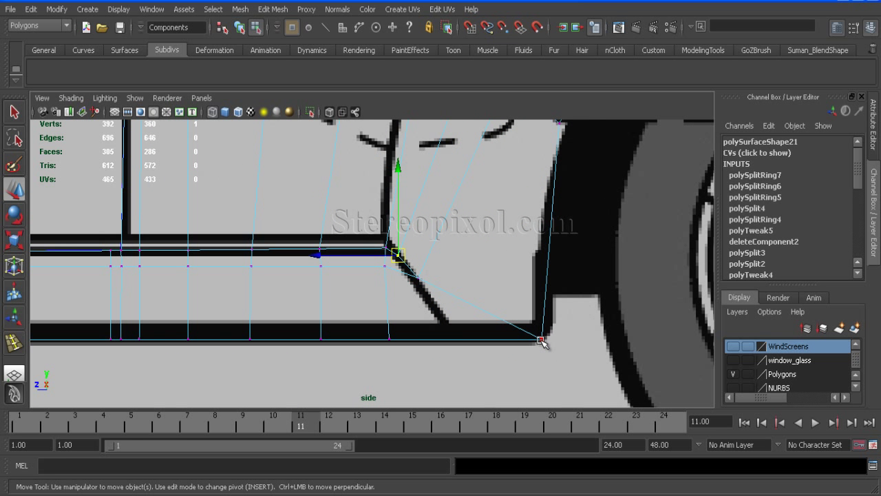
{"action": "key", "text": "ctrl+z"}
{"action": "key", "text": "ctrl+z"}
{"action": "key", "text": "ctrl+z"}
{"action": "key", "text": "ctrl+z"}
{"action": "key", "text": "ctrl+z"}
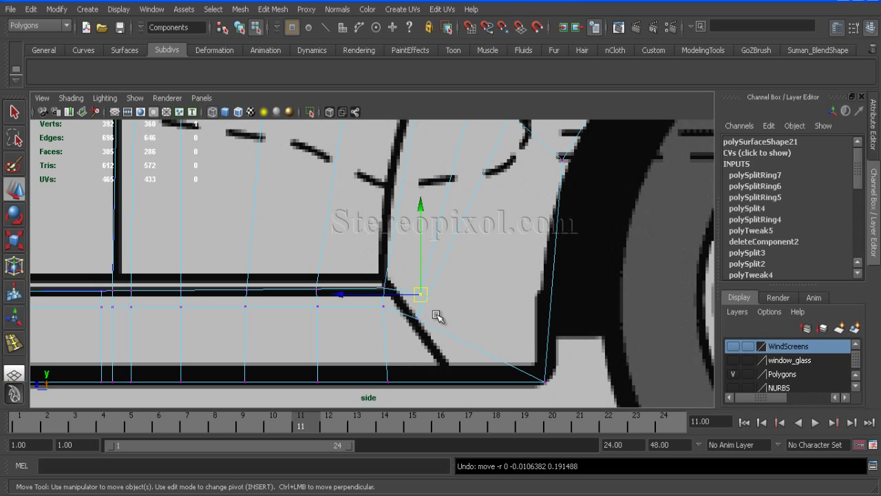
{"action": "left_click_drag", "start_coordinate": [385, 307], "coordinate": [349, 310]}
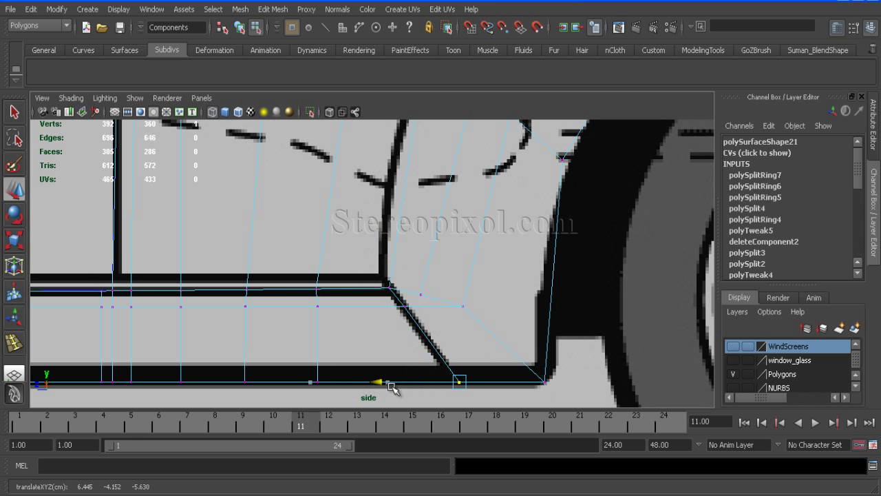
{"action": "scroll", "coordinate": [413, 365], "scroll_direction": "down", "scroll_amount": 3}
{"action": "scroll", "coordinate": [442, 356], "scroll_direction": "up", "scroll_amount": 2}
{"action": "scroll", "coordinate": [437, 350], "scroll_direction": "down", "scroll_amount": 2}
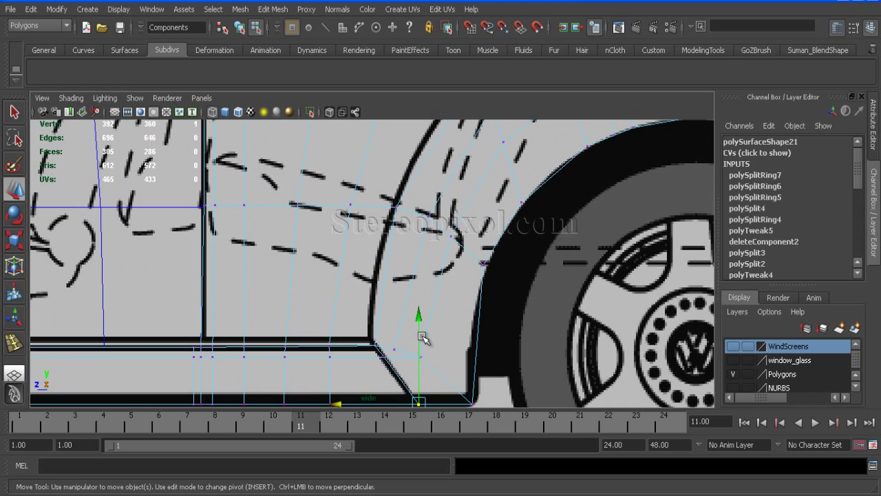
Step: Select the vertex at the wheel arch's lower corner for moving in side view
{"action": "left_click", "coordinate": [284, 13]}
{"action": "left_click", "coordinate": [302, 145]}
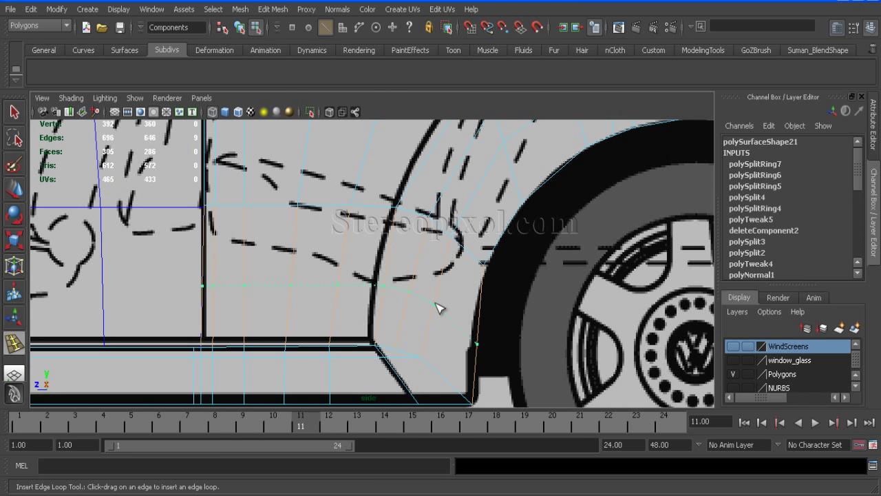
{"action": "key", "text": "F9"}
{"action": "left_click", "coordinate": [477, 340]}
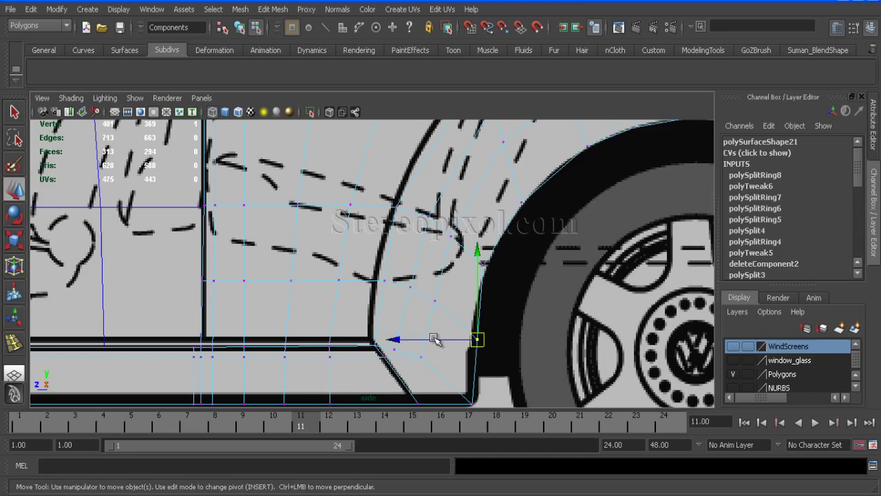
{"action": "key", "text": "w"}
{"action": "middle_click_drag", "start_coordinate": [334, 284], "coordinate": [474, 318], "text": "alt"}
Step: Reposition fender vertices to follow the blueprint's wheel-arch curve
{"action": "left_click", "coordinate": [460, 283]}
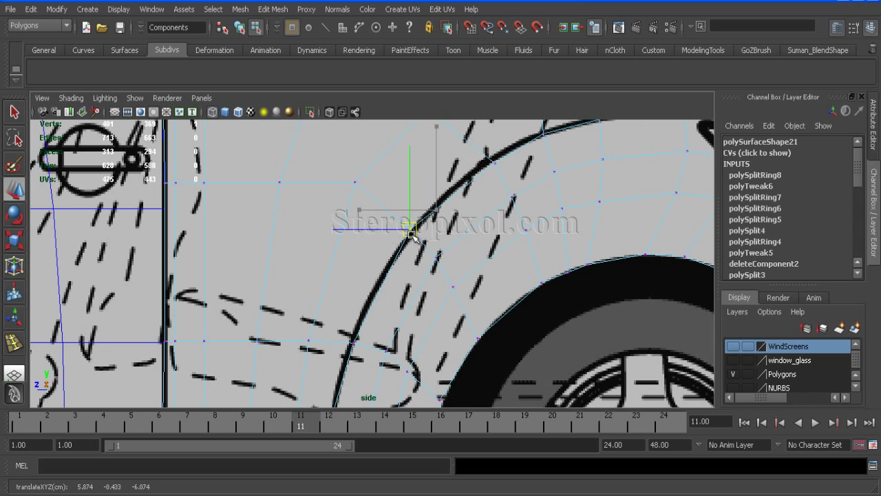
{"action": "right_click_drag", "start_coordinate": [358, 362], "coordinate": [364, 196], "text": "alt"}
{"action": "left_click", "coordinate": [358, 199]}
{"action": "right_click_drag", "start_coordinate": [395, 283], "coordinate": [521, 227], "text": "alt"}
{"action": "key", "text": "q"}
{"action": "middle_click_drag", "start_coordinate": [521, 227], "coordinate": [445, 352], "text": "alt"}
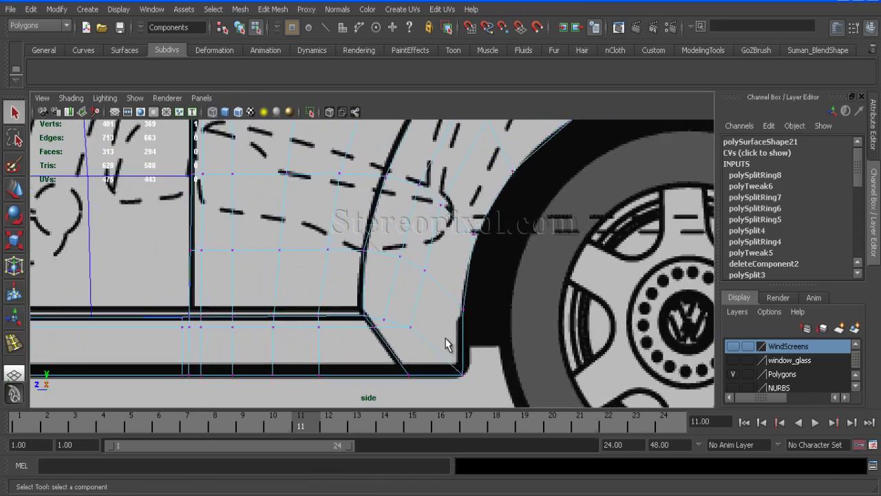
Step: In the perspective view, insert a new edge loop along the wheel arch
{"action": "key", "text": "space"}
{"action": "right_click_drag", "start_coordinate": [527, 281], "coordinate": [444, 357], "text": "alt"}
{"action": "middle_click_drag", "start_coordinate": [444, 358], "coordinate": [417, 310], "text": "alt"}
{"action": "right_click_drag", "start_coordinate": [417, 310], "coordinate": [392, 270], "text": "alt"}
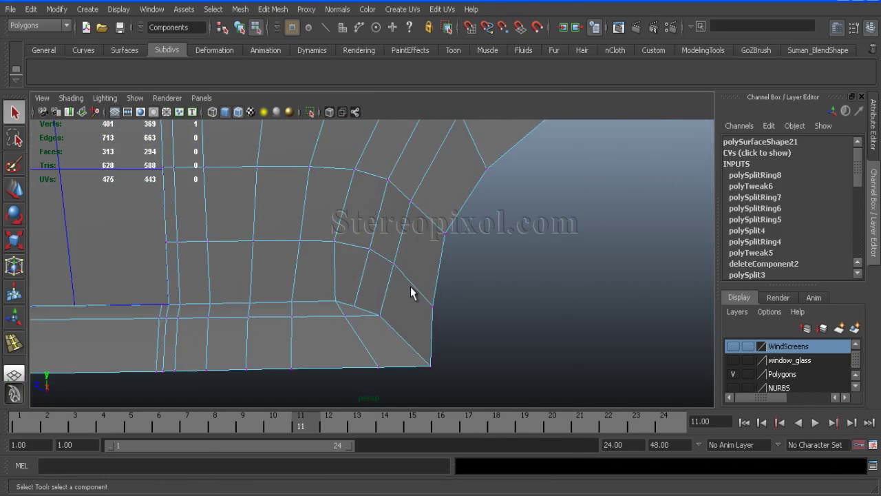
{"action": "middle_click_drag", "start_coordinate": [415, 307], "coordinate": [350, 291], "text": "alt"}
{"action": "left_click_drag", "start_coordinate": [350, 292], "coordinate": [266, 328], "text": "alt"}
{"action": "right_click_drag", "start_coordinate": [265, 334], "coordinate": [245, 95], "text": "alt"}
{"action": "left_click", "coordinate": [273, 9]}
{"action": "left_click", "coordinate": [304, 115]}
{"action": "left_click_drag", "start_coordinate": [471, 329], "coordinate": [474, 336]}
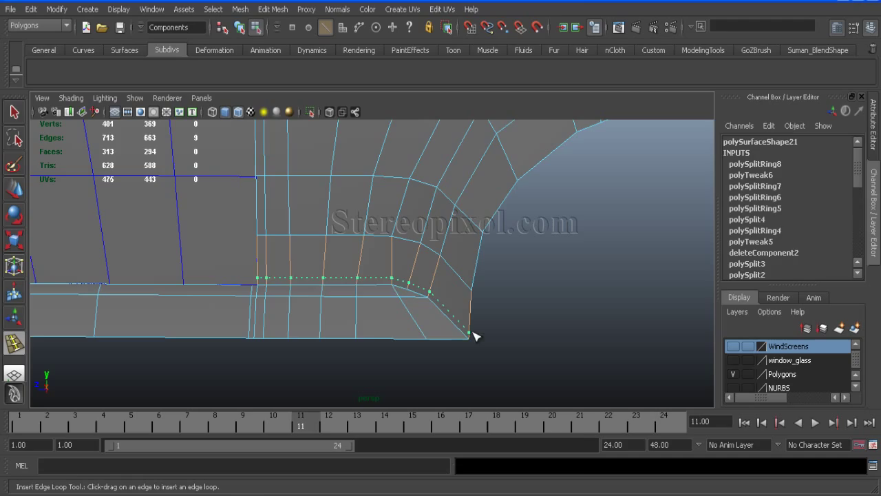
Step: Add another edge loop across the fender from a low side angle
{"action": "left_click", "coordinate": [528, 358]}
{"action": "right_click_drag", "start_coordinate": [529, 358], "coordinate": [315, 346], "text": "alt"}
{"action": "left_click_drag", "start_coordinate": [315, 346], "coordinate": [334, 246], "text": "alt"}
{"action": "right_click_drag", "start_coordinate": [334, 245], "coordinate": [262, 311], "text": "alt"}
{"action": "left_click_drag", "start_coordinate": [261, 310], "coordinate": [313, 289], "text": "alt"}
{"action": "left_click", "coordinate": [272, 9]}
{"action": "left_click", "coordinate": [364, 158]}
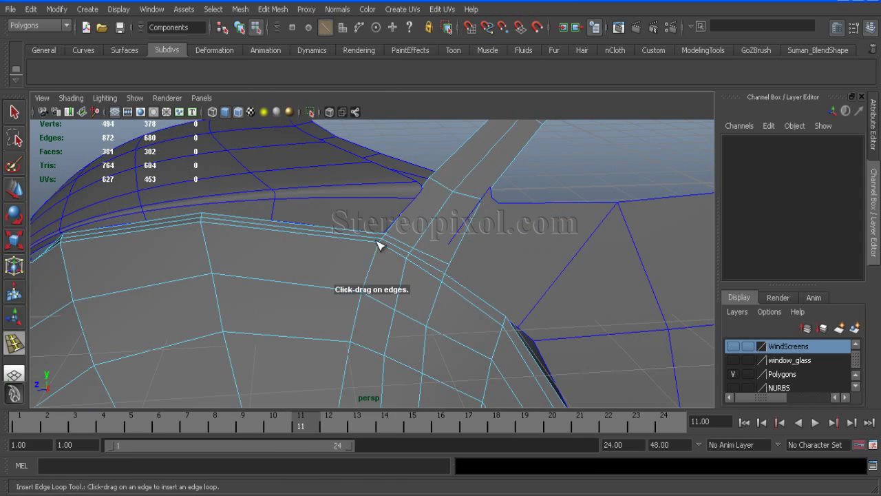
{"action": "left_click", "coordinate": [374, 242]}
Step: Slide the new edge loop slightly left with the Slide Edge Tool
{"action": "right_click_drag", "start_coordinate": [268, 348], "coordinate": [330, 238], "text": "alt"}
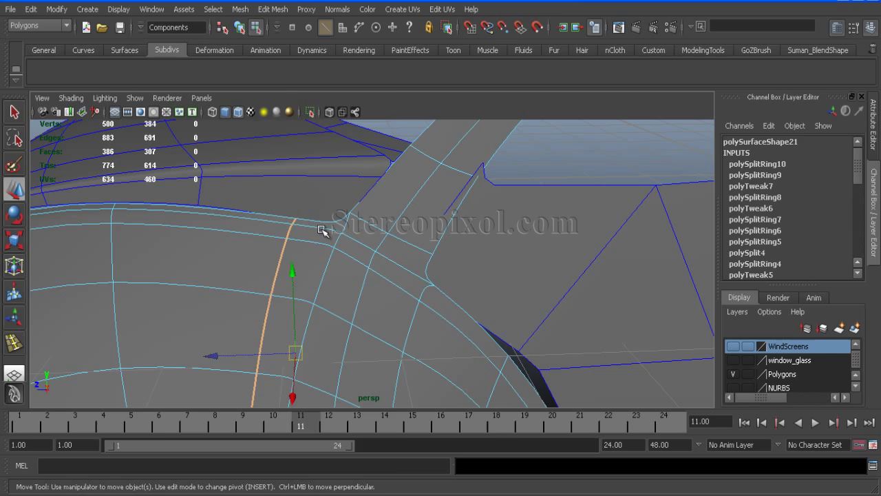
{"action": "left_click", "coordinate": [273, 9]}
{"action": "left_click", "coordinate": [311, 162]}
{"action": "middle_click_drag", "start_coordinate": [214, 298], "coordinate": [204, 298]}
{"action": "right_click_drag", "start_coordinate": [203, 298], "coordinate": [305, 273], "text": "alt"}
Step: Return to object mode and select the curved trim strip beside the wheel arch
{"action": "key", "text": "w"}
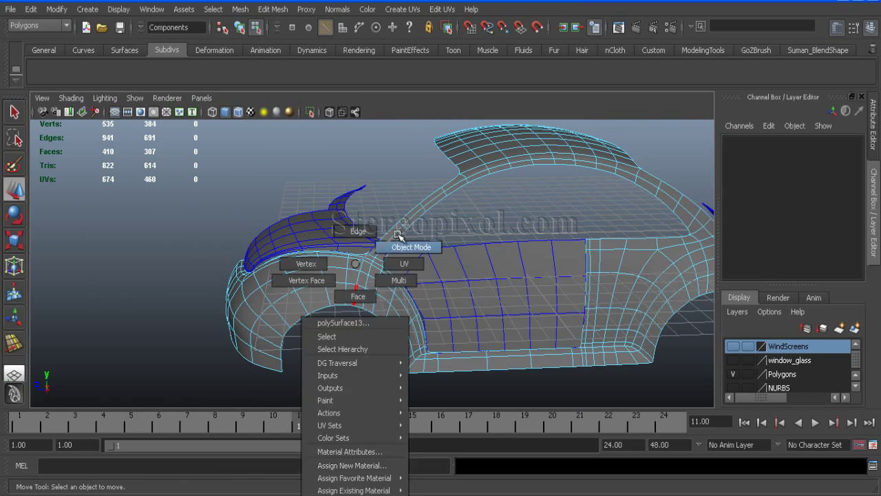
{"action": "right_click_drag", "start_coordinate": [395, 238], "coordinate": [394, 238]}
{"action": "right_click_drag", "start_coordinate": [395, 238], "coordinate": [384, 300], "text": "alt"}
{"action": "left_click_drag", "start_coordinate": [383, 301], "coordinate": [309, 314], "text": "alt"}
{"action": "left_click", "coordinate": [415, 309]}
{"action": "right_click_drag", "start_coordinate": [415, 309], "coordinate": [486, 310], "text": "alt"}
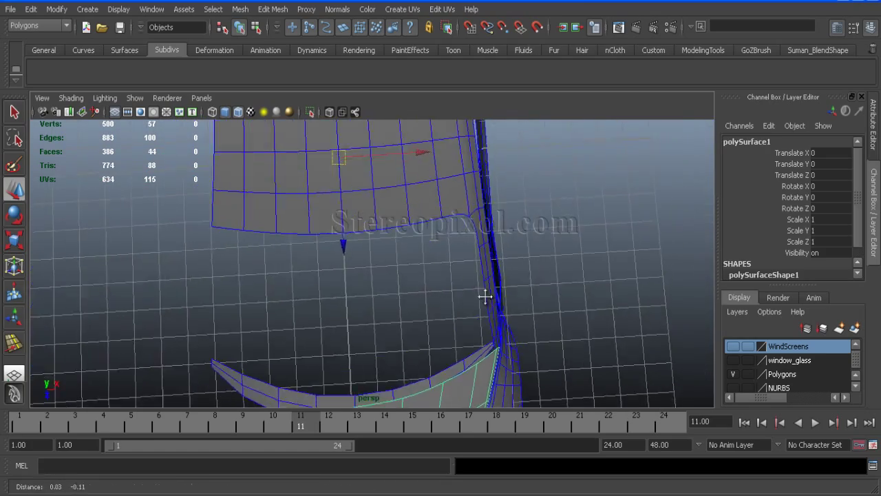
{"action": "left_click_drag", "start_coordinate": [486, 310], "coordinate": [314, 276], "text": "alt"}
{"action": "right_click_drag", "start_coordinate": [314, 275], "coordinate": [301, 266], "text": "alt"}
{"action": "left_click_drag", "start_coordinate": [301, 266], "coordinate": [639, 248], "text": "alt"}
{"action": "right_click_drag", "start_coordinate": [639, 248], "coordinate": [308, 263], "text": "alt"}
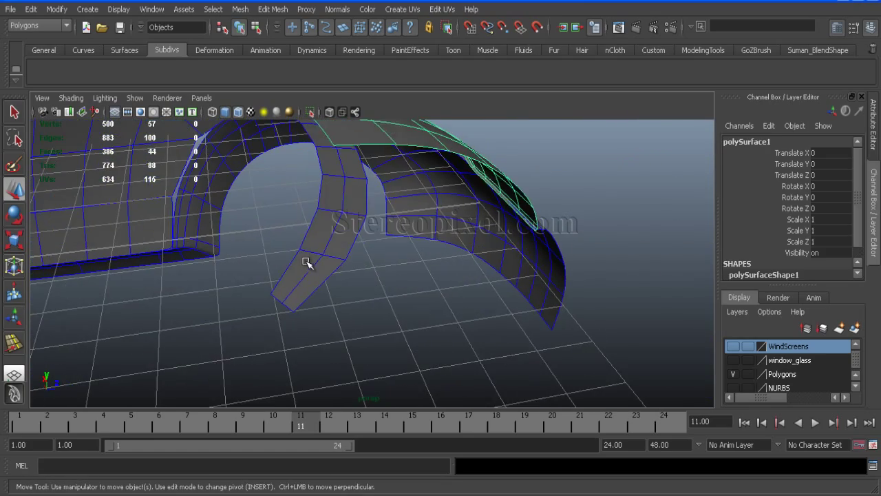
{"action": "left_click", "coordinate": [307, 263]}
{"action": "left_click_drag", "start_coordinate": [308, 263], "coordinate": [317, 266], "text": "alt"}
Step: Check the strip in the four-view layout with the windshield piece shown unsmoothed
{"action": "right_click_drag", "start_coordinate": [318, 228], "coordinate": [309, 295]}
{"action": "left_click_drag", "start_coordinate": [356, 241], "coordinate": [416, 328], "text": "alt"}
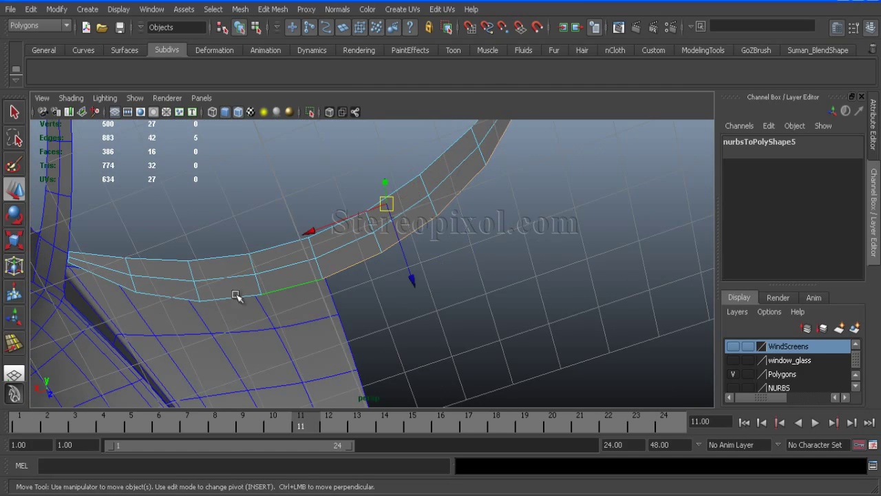
{"action": "left_click_drag", "start_coordinate": [328, 278], "coordinate": [303, 248], "text": "alt"}
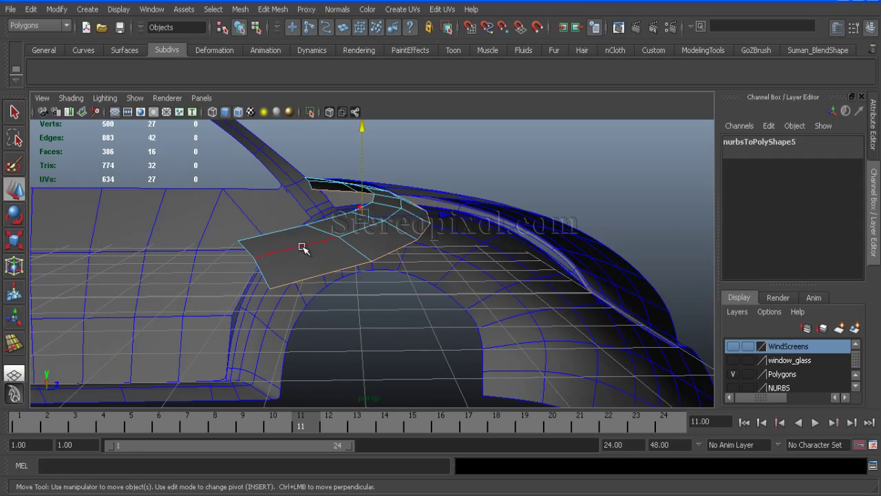
{"action": "left_click_drag", "start_coordinate": [347, 137], "coordinate": [271, 277], "text": "alt"}
{"action": "key", "text": "space"}
{"action": "key", "text": "space"}
{"action": "scroll", "coordinate": [350, 295], "scroll_direction": "up", "scroll_amount": 5}
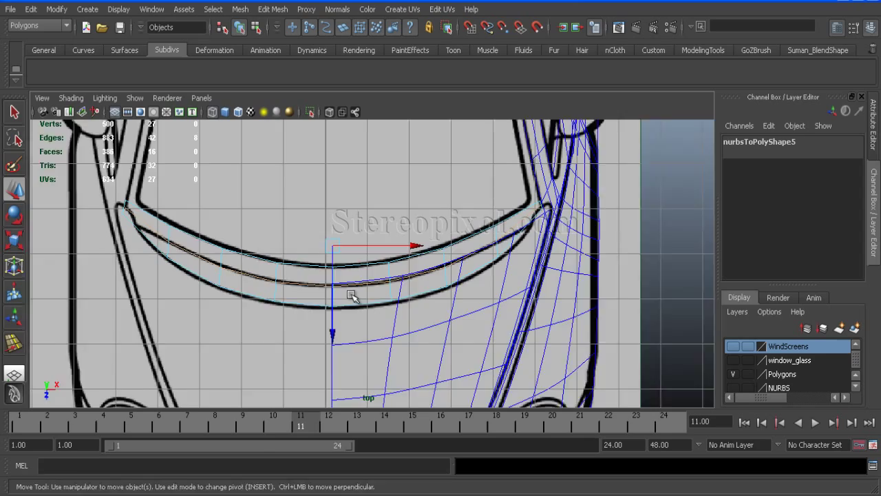
{"action": "left_click", "coordinate": [320, 370]}
{"action": "scroll", "coordinate": [379, 330], "scroll_direction": "up", "scroll_amount": 1}
{"action": "middle_click_drag", "start_coordinate": [379, 330], "coordinate": [506, 193], "text": "alt"}
{"action": "key", "text": "1"}
Step: Follow the trim curve in the top view and the perspective camera
{"action": "left_click_drag", "start_coordinate": [505, 193], "coordinate": [475, 310], "text": "alt"}
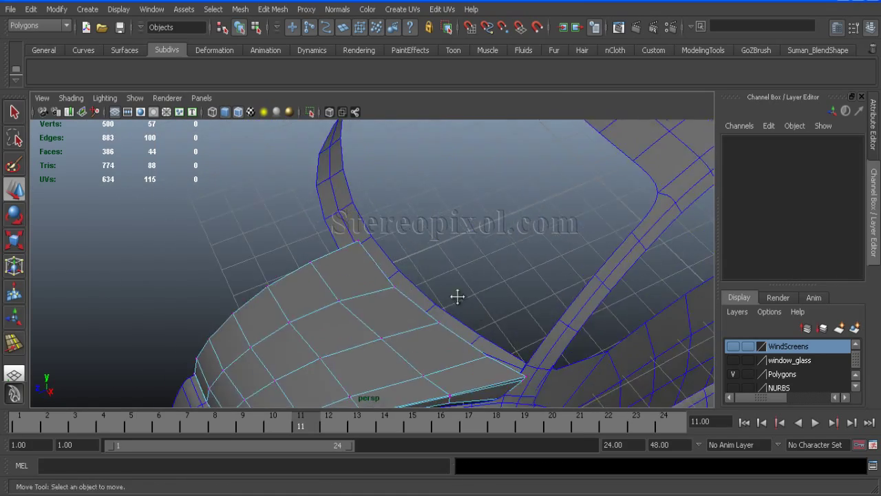
{"action": "left_click_drag", "start_coordinate": [409, 216], "coordinate": [342, 251], "text": "alt"}
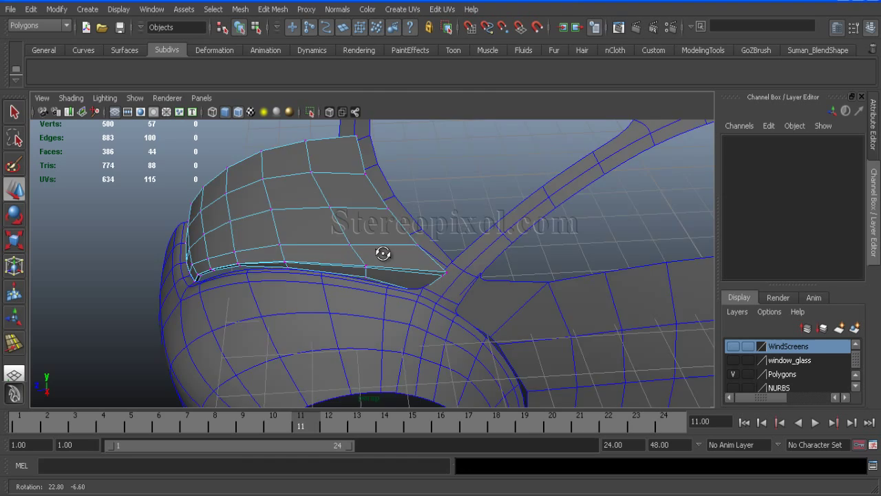
{"action": "left_click_drag", "start_coordinate": [523, 287], "coordinate": [318, 222]}
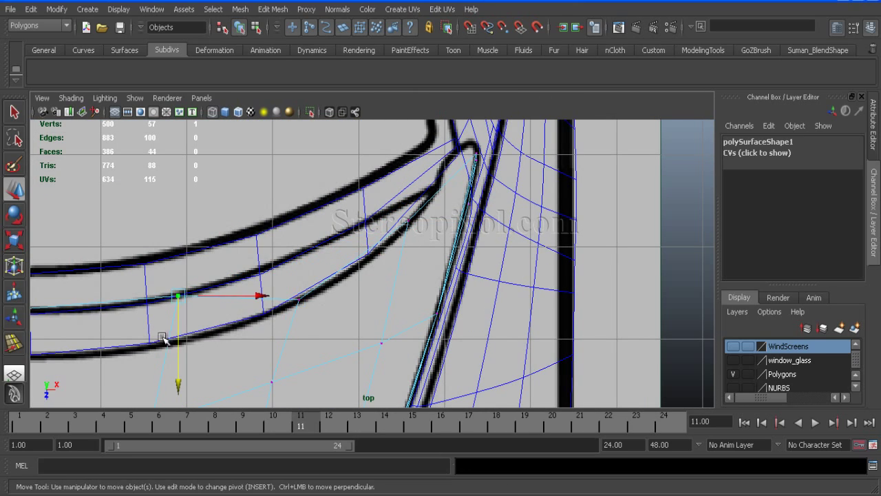
{"action": "middle_click_drag", "start_coordinate": [177, 347], "coordinate": [231, 267], "text": "alt"}
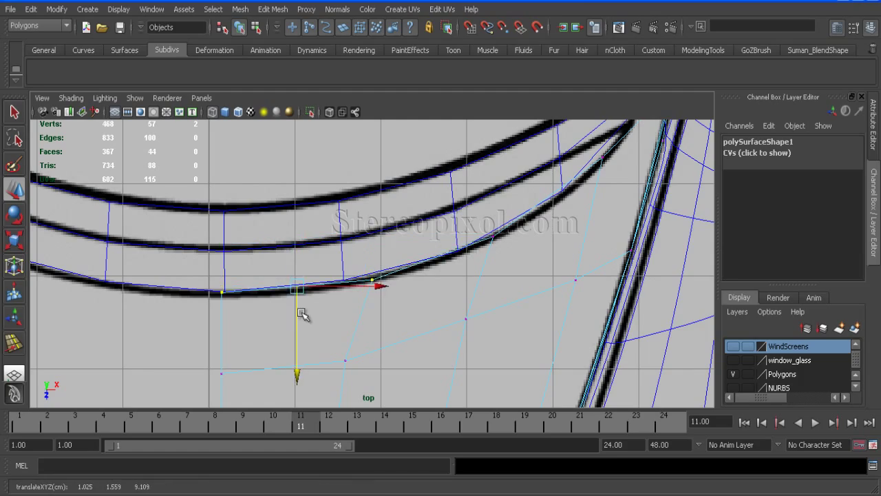
{"action": "key", "text": "space"}
{"action": "left_click_drag", "start_coordinate": [300, 316], "coordinate": [267, 276]}
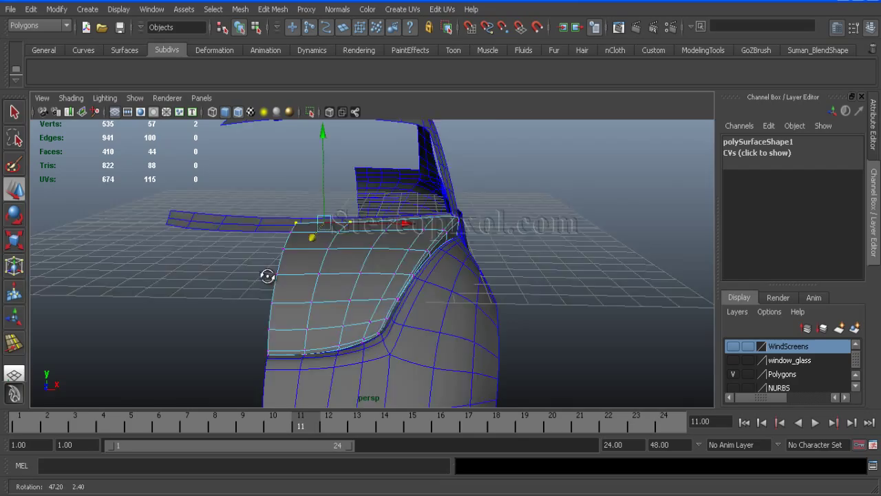
{"action": "left_click_drag", "start_coordinate": [67, 287], "coordinate": [248, 259], "text": "alt"}
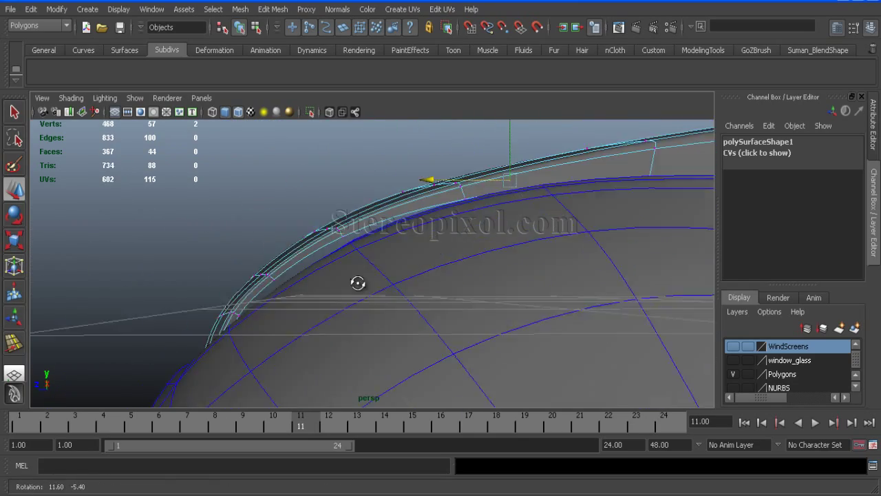
{"action": "key", "text": "space"}
{"action": "key", "text": "space"}
{"action": "scroll", "coordinate": [288, 292], "scroll_direction": "up", "scroll_amount": 5}
{"action": "scroll", "coordinate": [240, 252], "scroll_direction": "up", "scroll_amount": 4}
{"action": "key", "text": "space"}
{"action": "key", "text": "space"}
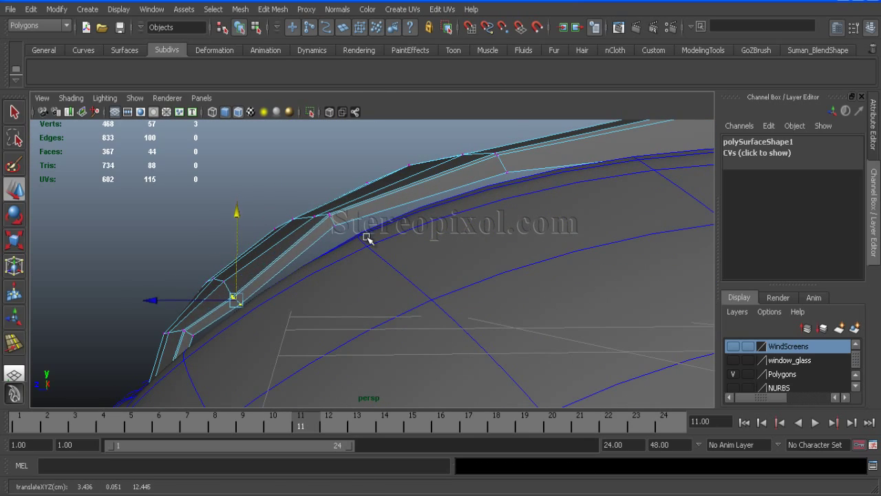
Step: Inspect the windshield edge and strip from several angles and select the main car body
{"action": "left_click_drag", "start_coordinate": [372, 230], "coordinate": [366, 234], "text": "alt"}
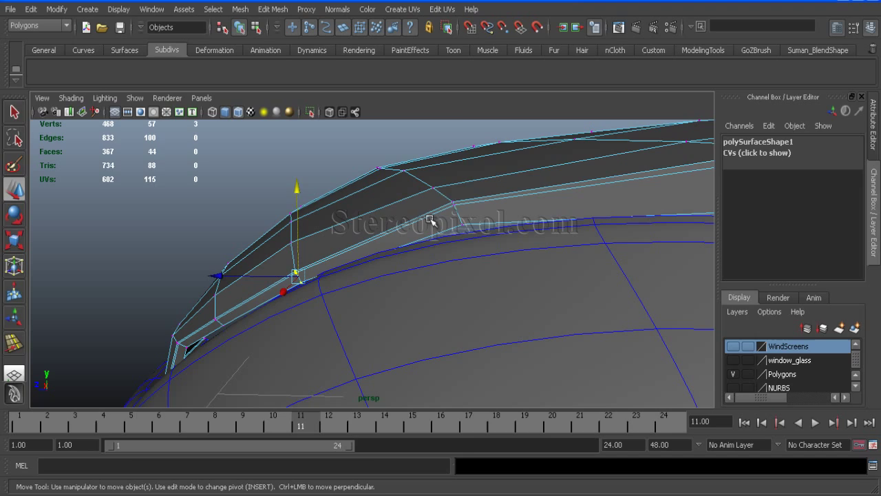
{"action": "left_click_drag", "start_coordinate": [462, 175], "coordinate": [308, 290], "text": "alt"}
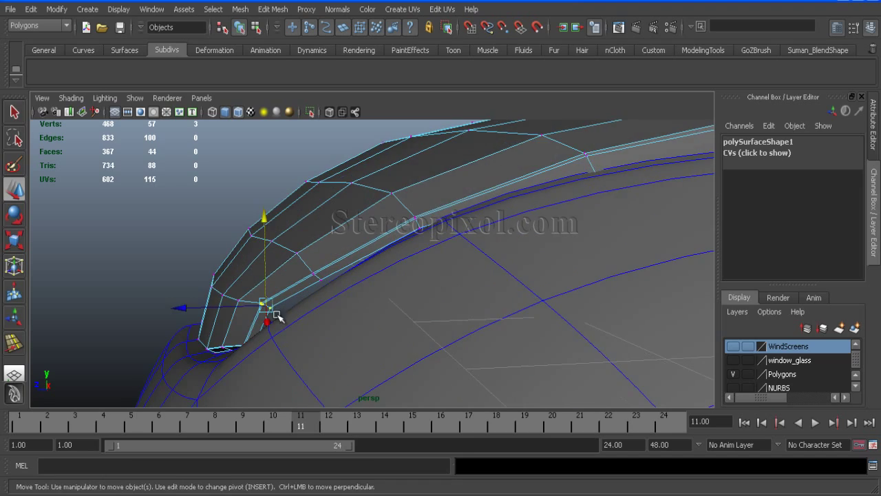
{"action": "left_click_drag", "start_coordinate": [260, 265], "coordinate": [297, 267], "text": "alt"}
{"action": "left_click_drag", "start_coordinate": [391, 263], "coordinate": [362, 291], "text": "alt"}
{"action": "left_click_drag", "start_coordinate": [317, 269], "coordinate": [371, 294], "text": "alt"}
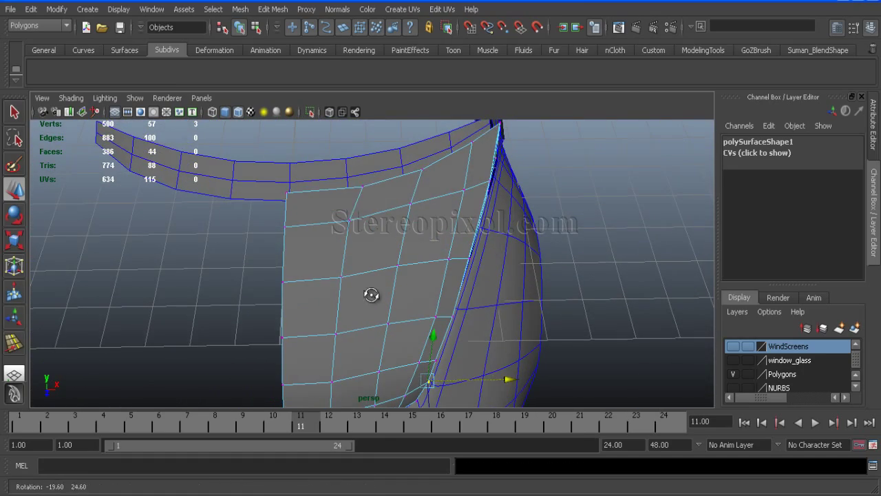
{"action": "left_click_drag", "start_coordinate": [393, 187], "coordinate": [425, 184], "text": "alt"}
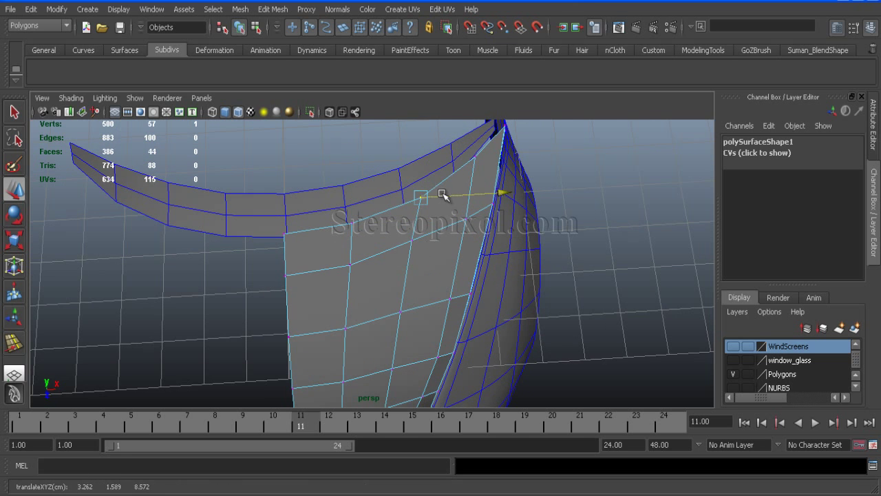
{"action": "left_click_drag", "start_coordinate": [422, 226], "coordinate": [411, 288], "text": "alt"}
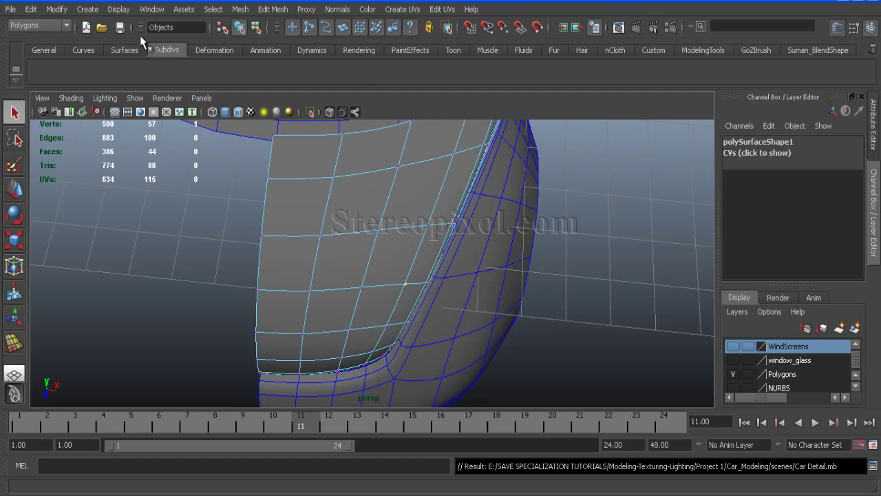
{"action": "left_click_drag", "start_coordinate": [538, 305], "coordinate": [338, 250], "text": "alt"}
{"action": "right_click_drag", "start_coordinate": [337, 250], "coordinate": [393, 166]}
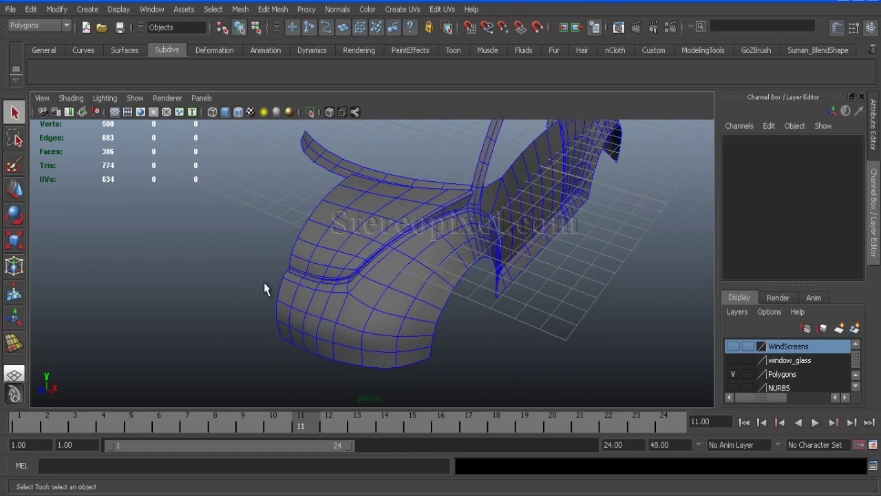
{"action": "left_click", "coordinate": [461, 296]}
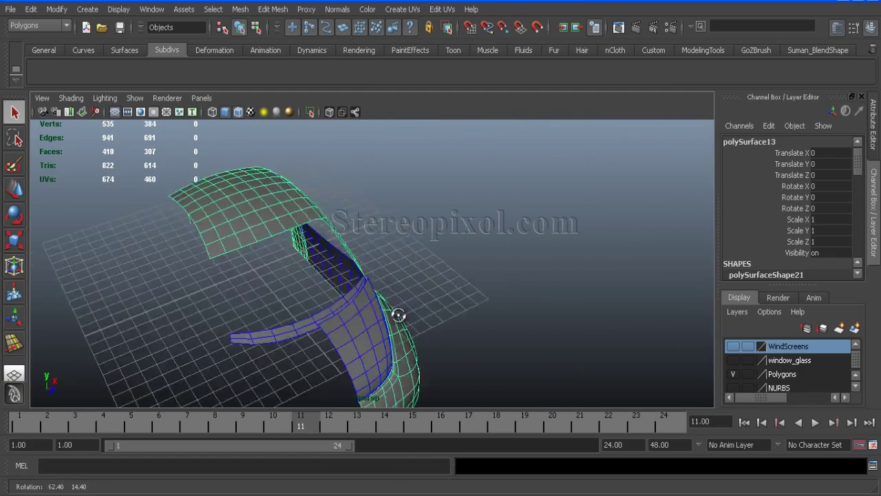